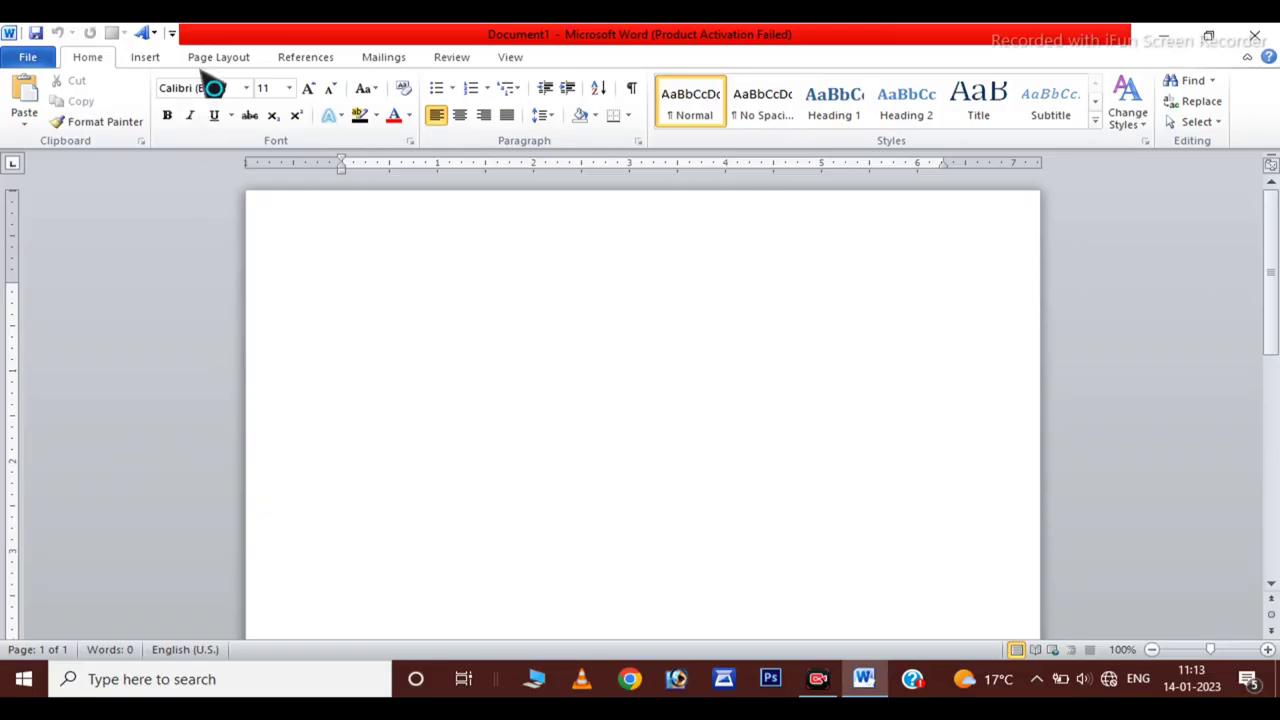
# Step: Switch the page orientation to landscape
pyautogui.click(210, 60)
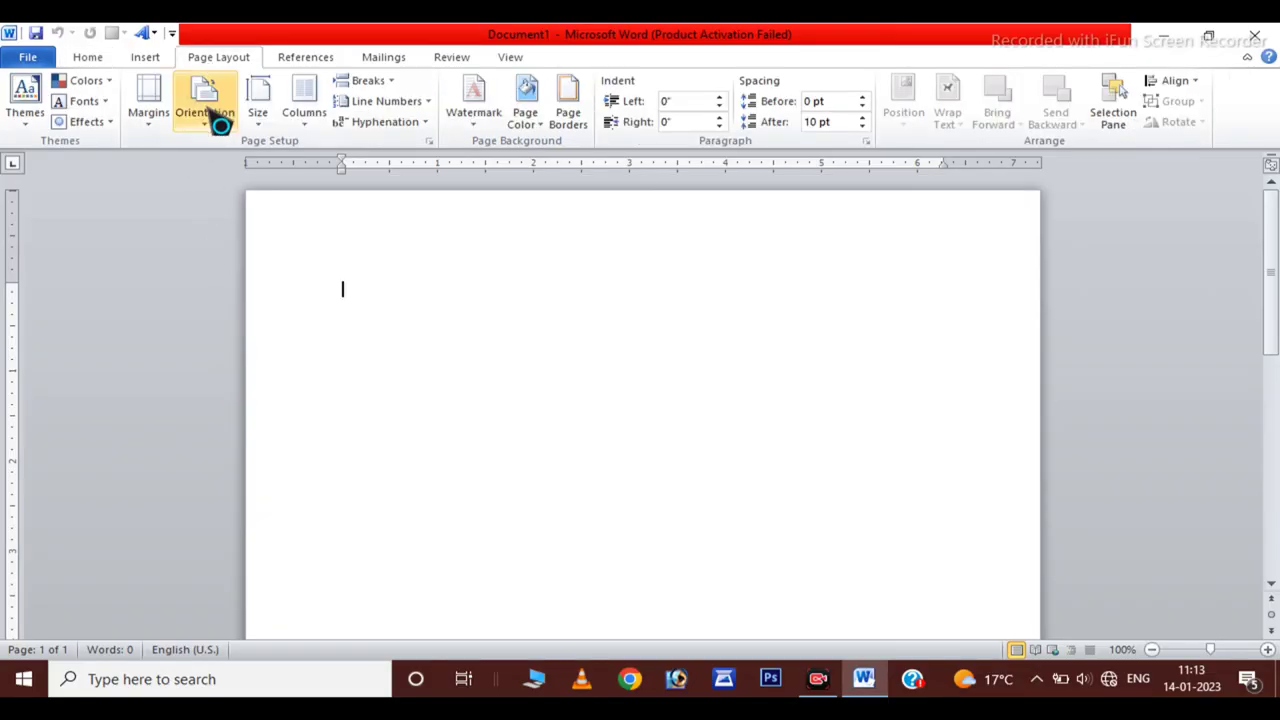
pyautogui.click(205, 105)
pyautogui.click(215, 200)
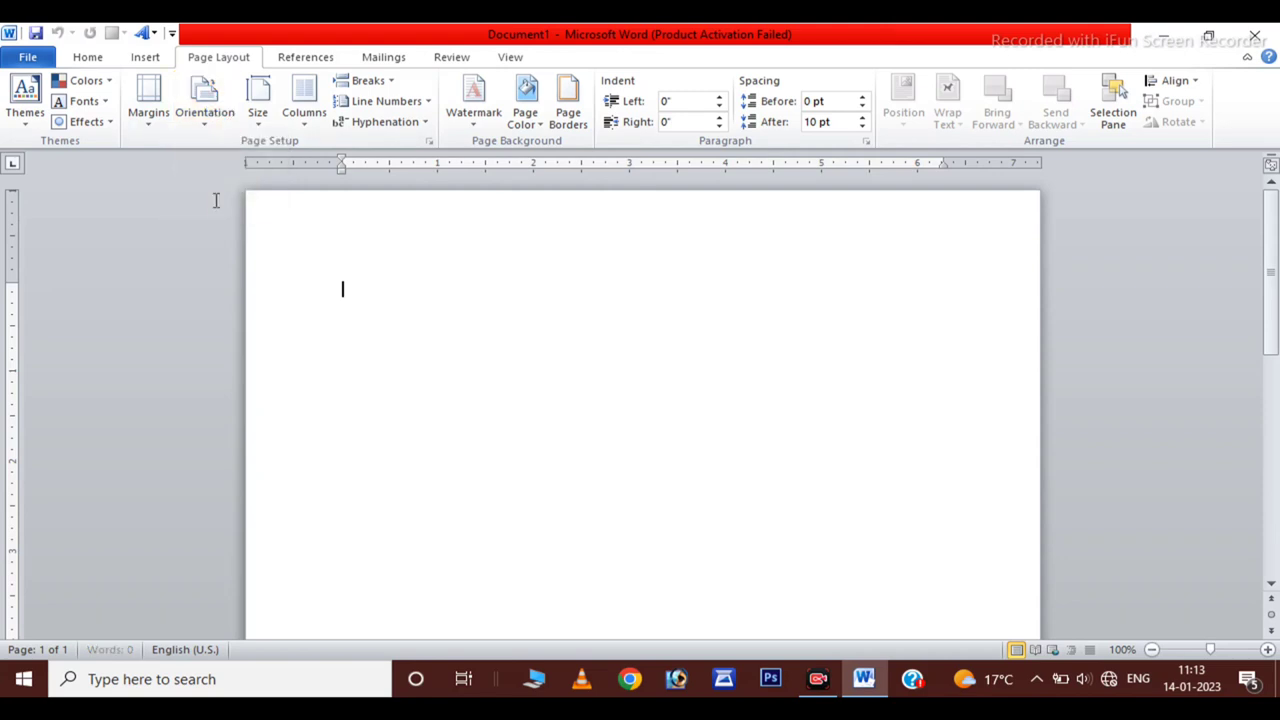
# Step: Set all four margins to 0 and accept Word's fix to 0.12 inches
pyautogui.click(175, 112)
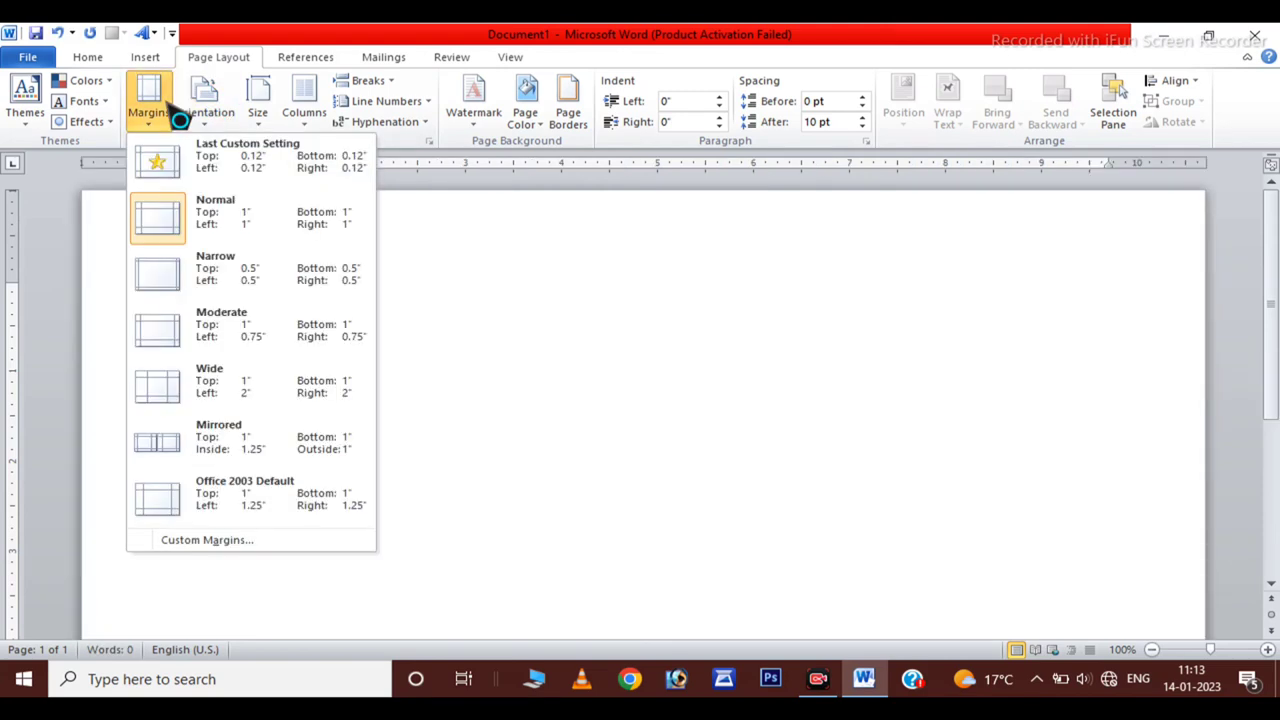
pyautogui.click(205, 540)
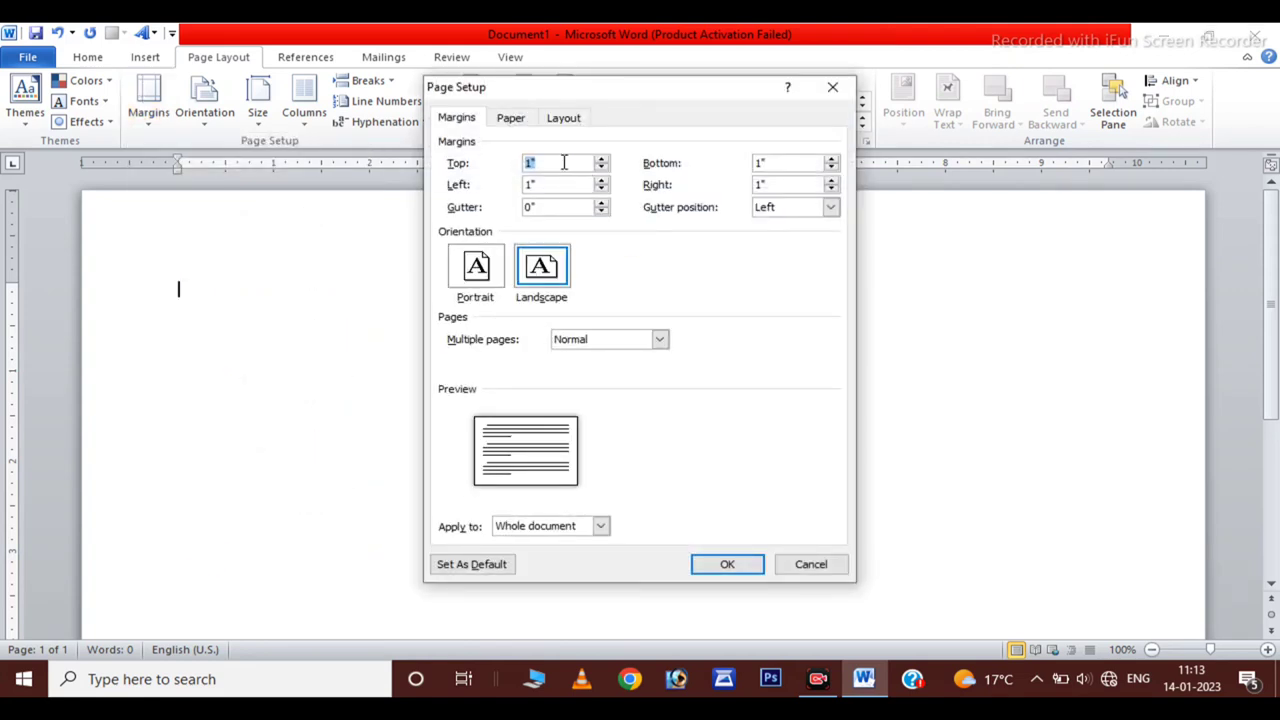
pyautogui.write('0')
pyautogui.press('Tab')
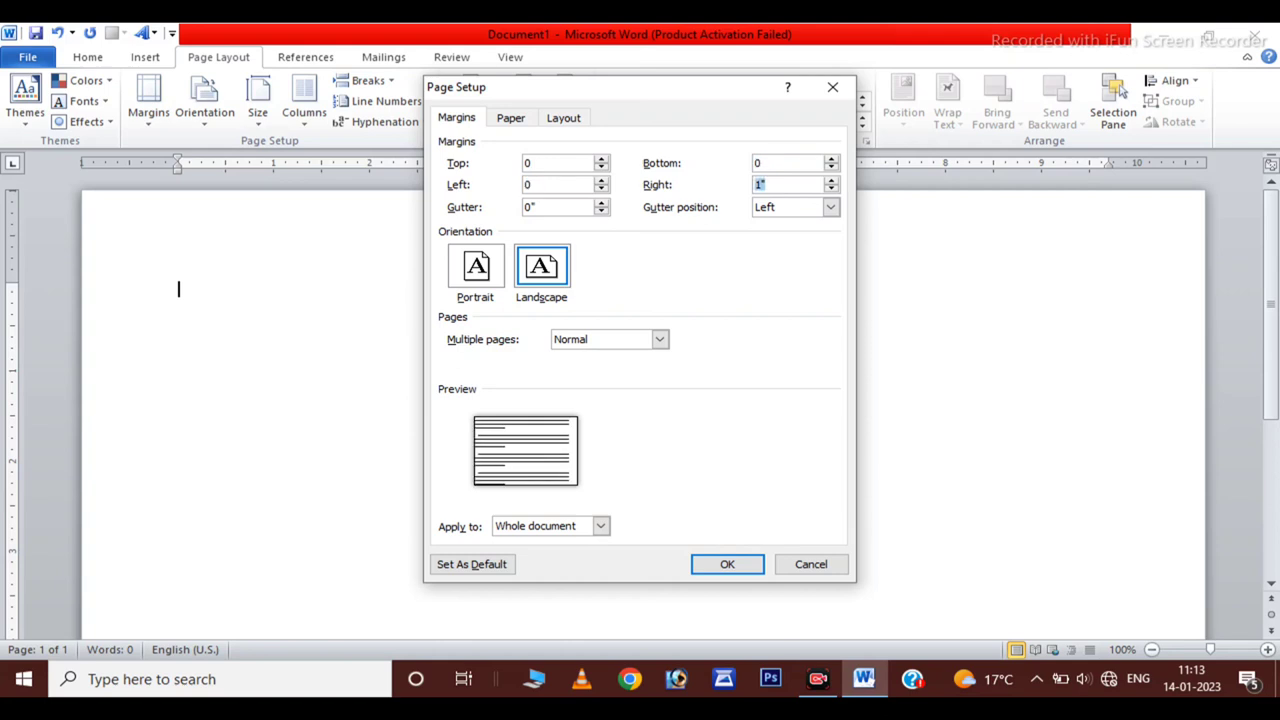
pyautogui.click(722, 566)
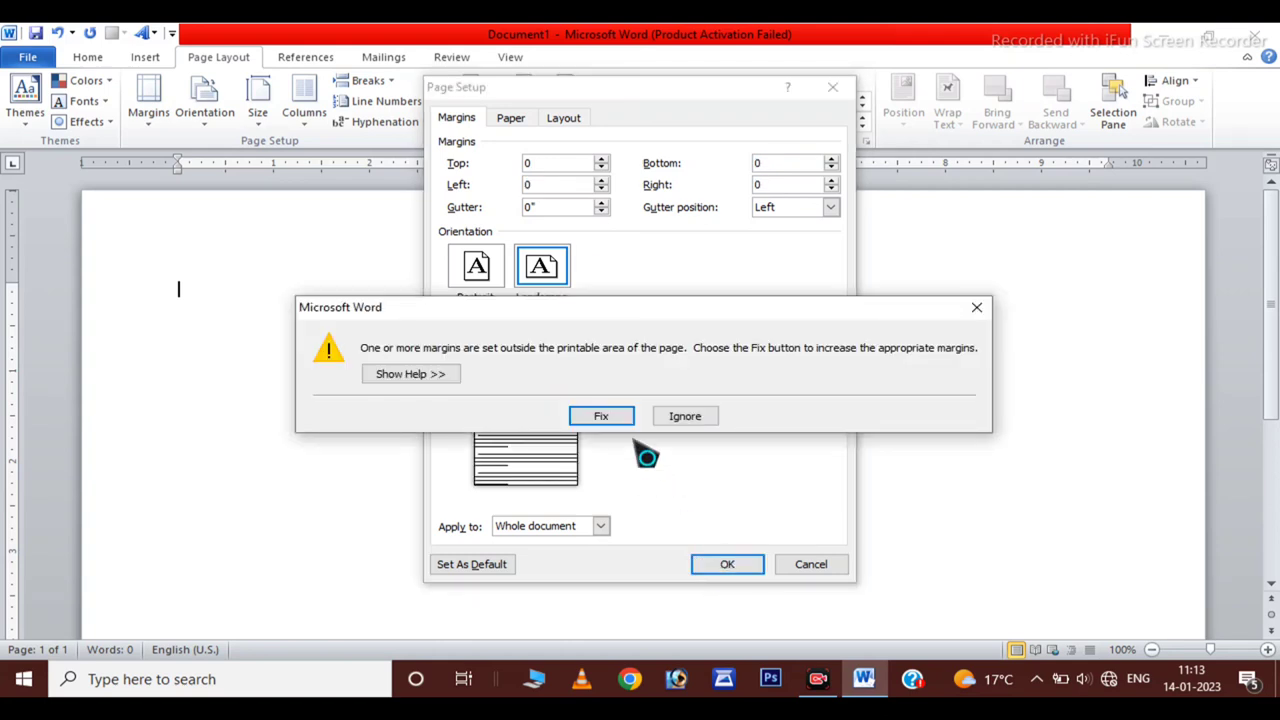
pyautogui.click(596, 414)
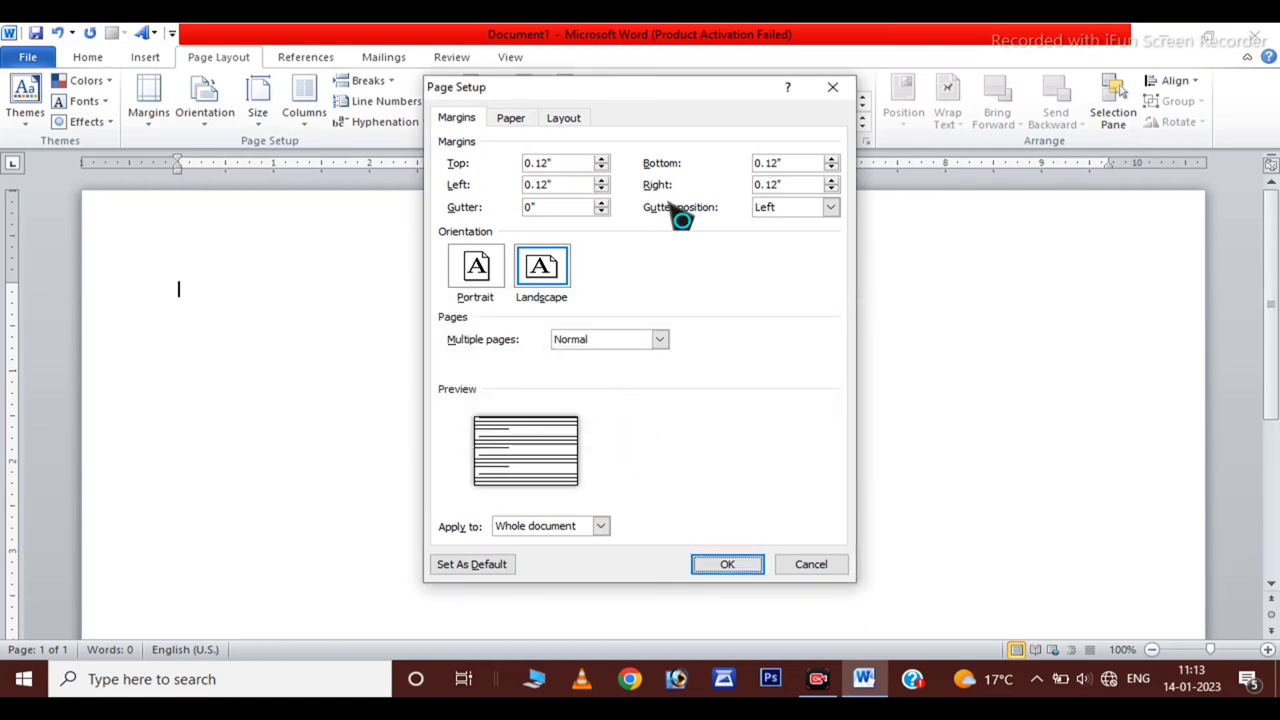
pyautogui.click(722, 564)
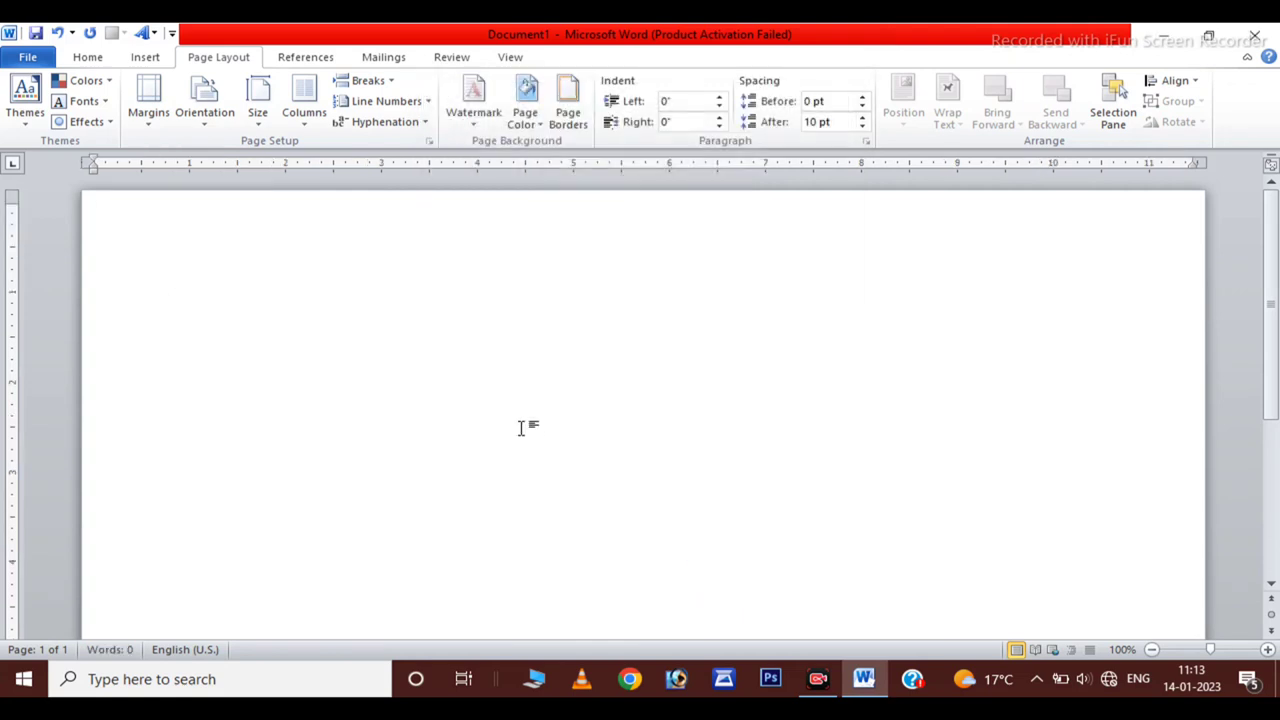
# Step: Insert a five-column table and stretch it down to fill the landscape page height
pyautogui.scroll(-1, 520, 428)
pyautogui.scroll(-2, 518, 429)
pyautogui.scroll(-1, 516, 432)
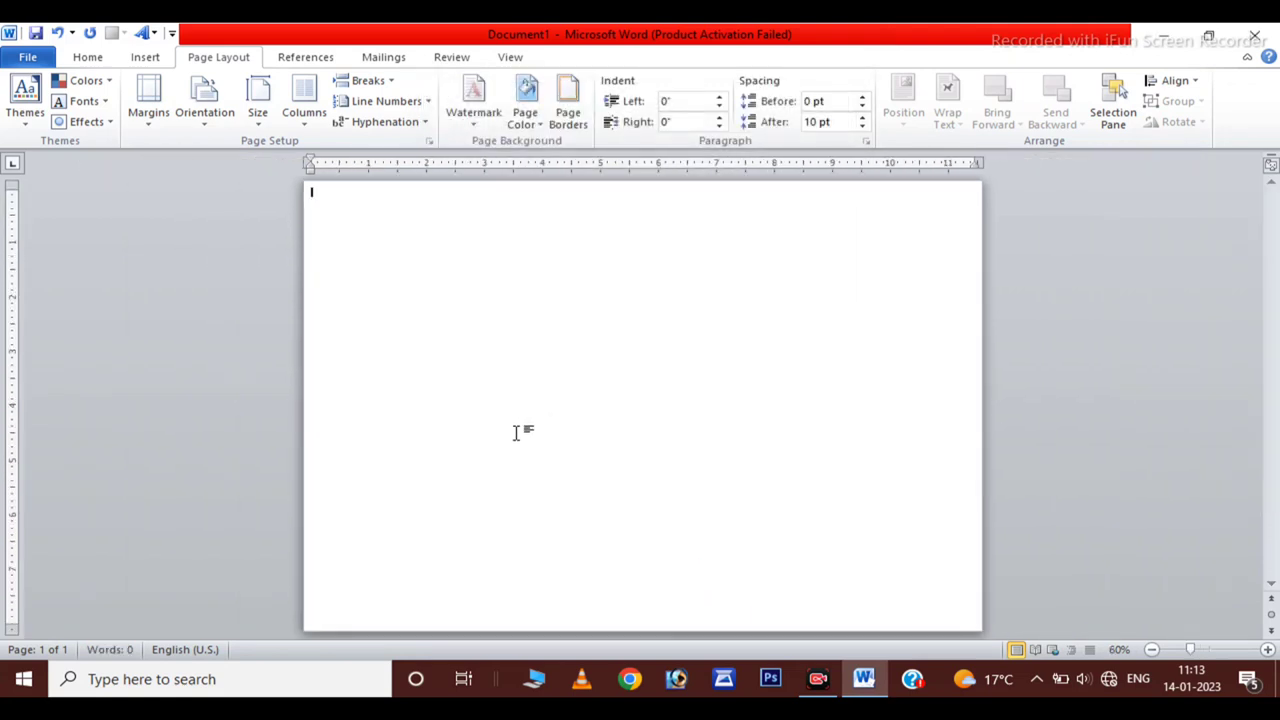
pyautogui.click(150, 62)
pyautogui.click(168, 128)
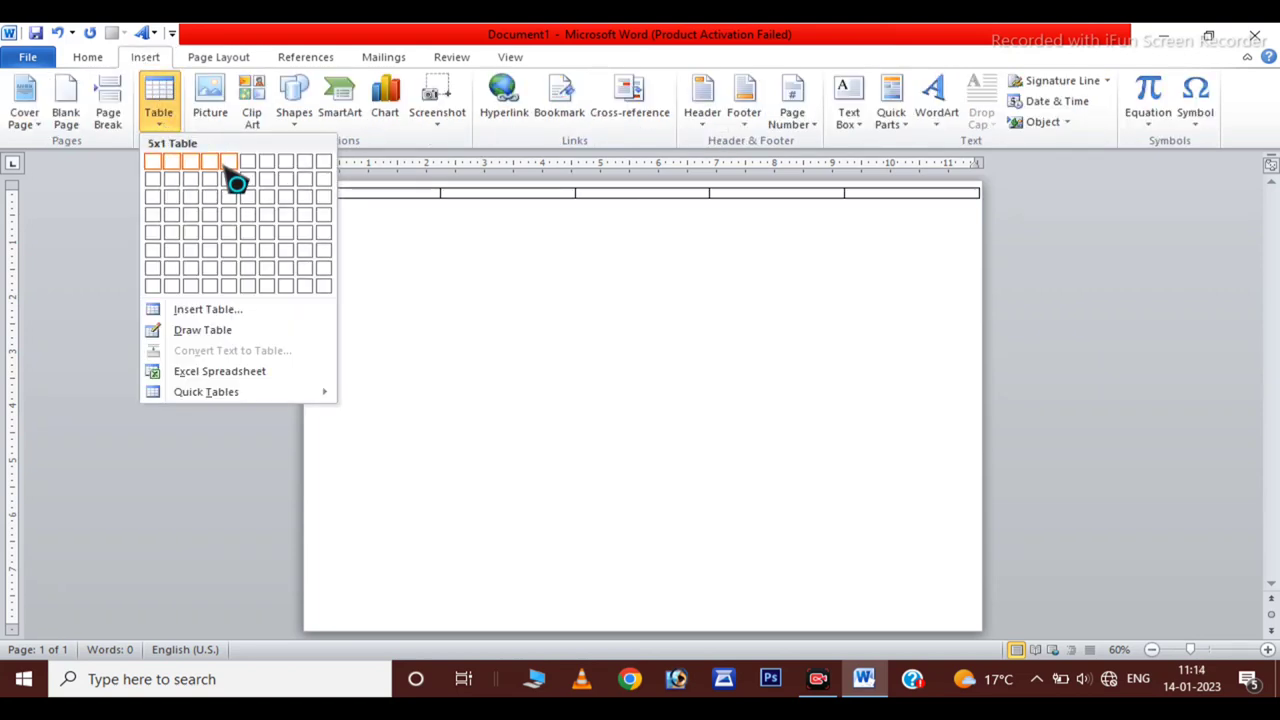
pyautogui.click(228, 242)
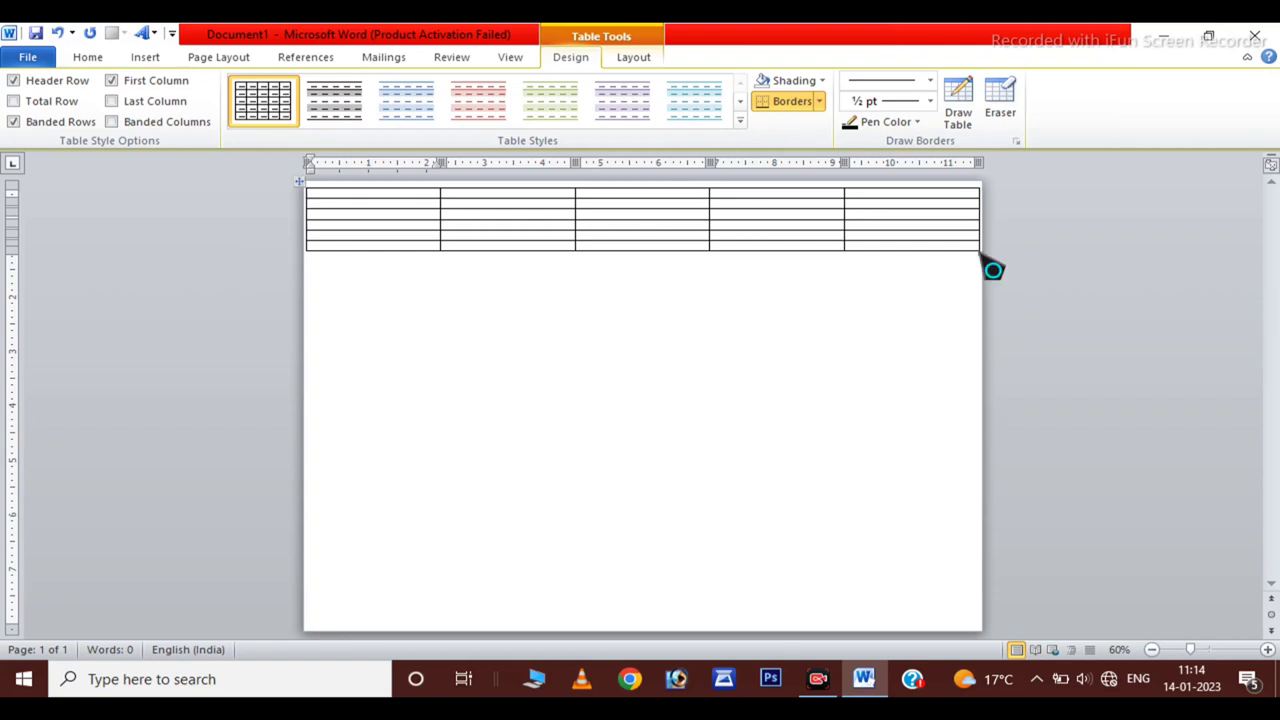
pyautogui.moveTo(981, 251); pyautogui.dragTo(972, 326)
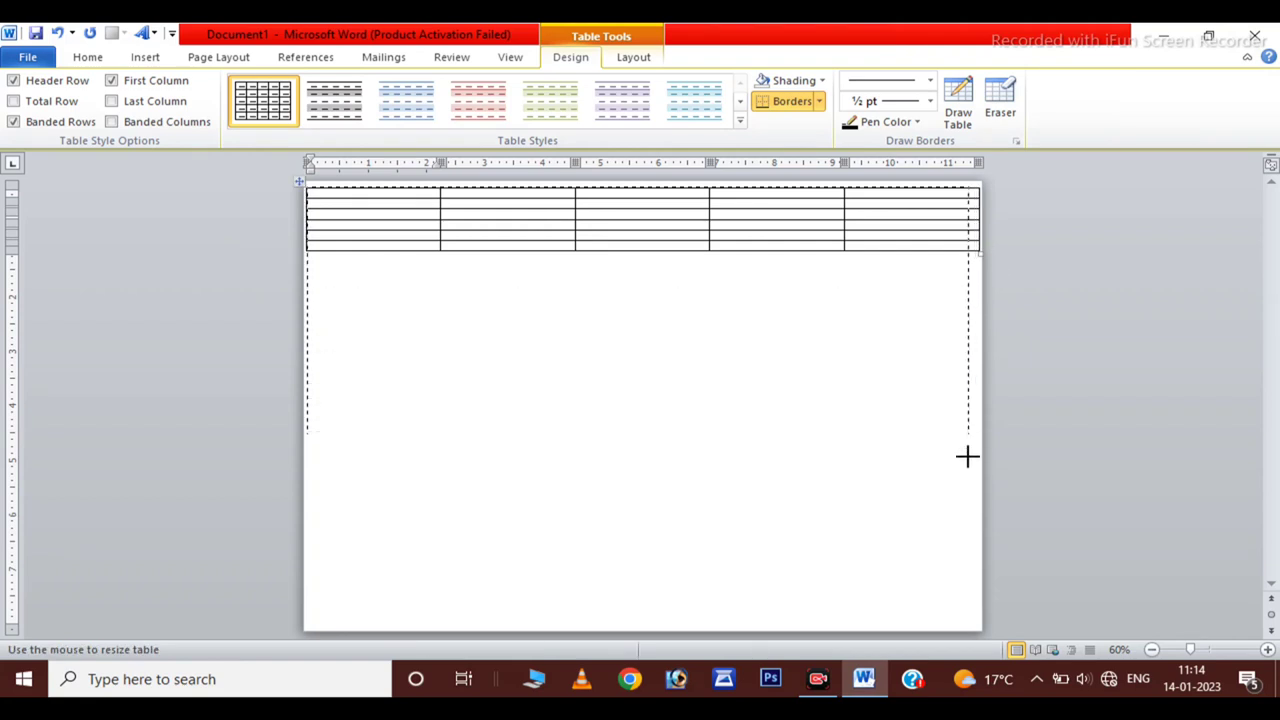
pyautogui.moveTo(968, 506); pyautogui.dragTo(977, 605)
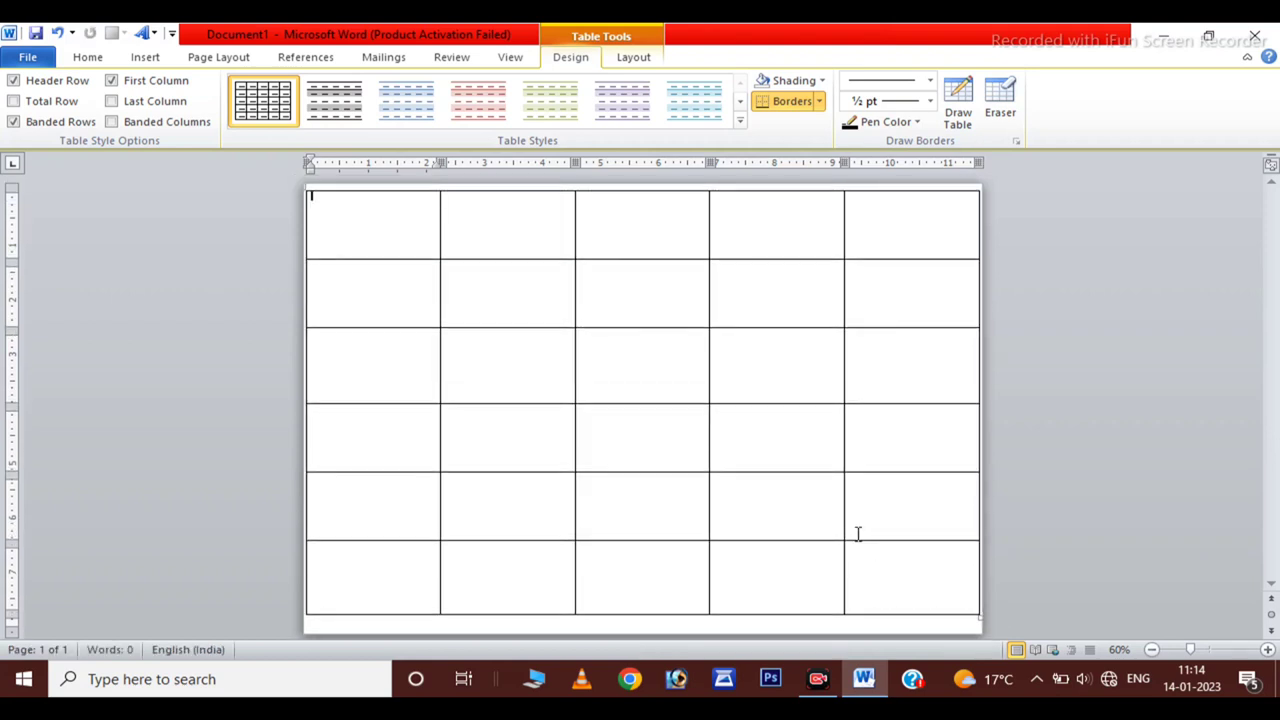
# Step: Erase the vertical borders in rows 2–5 so each becomes one full-width cell
pyautogui.click(1002, 114)
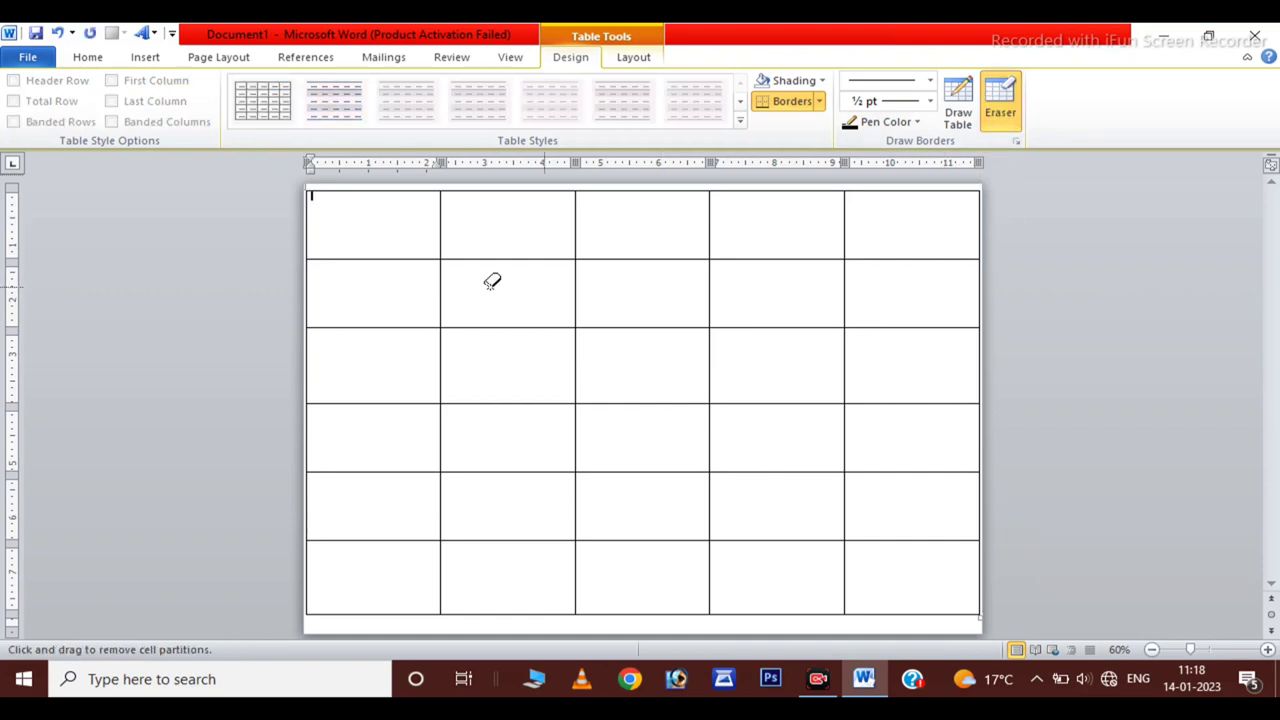
pyautogui.click(441, 292)
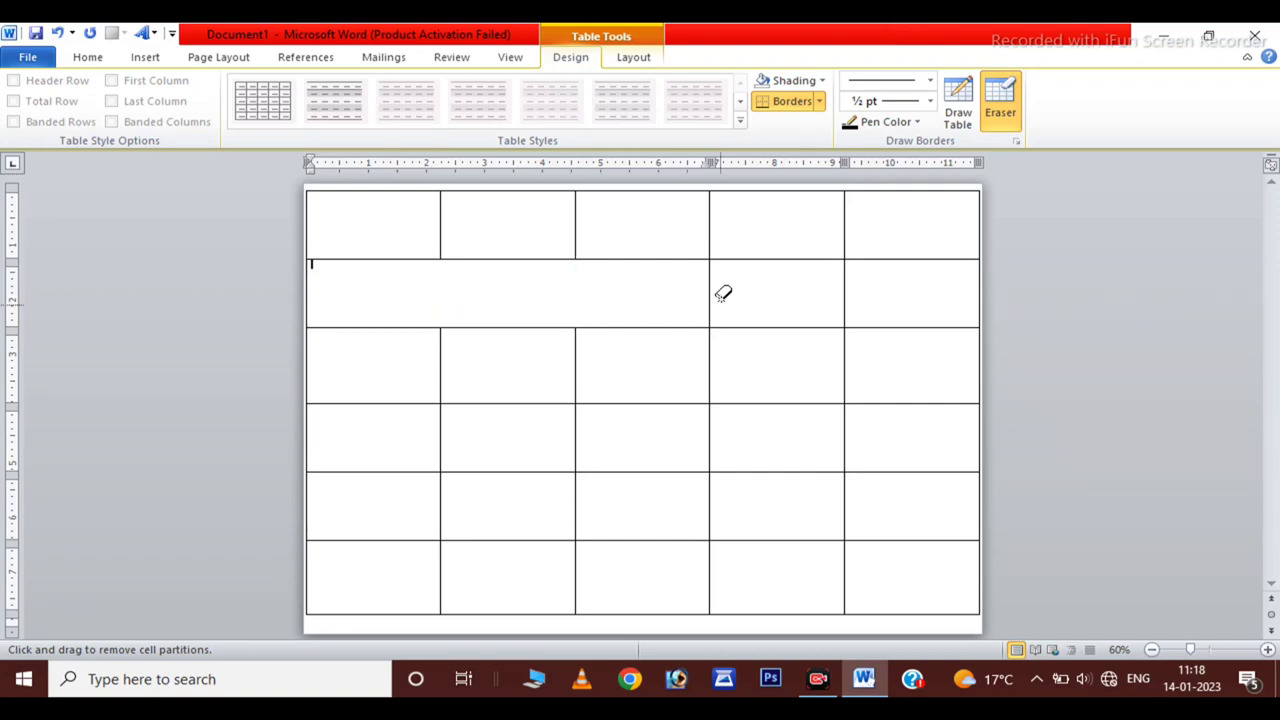
pyautogui.click(844, 350)
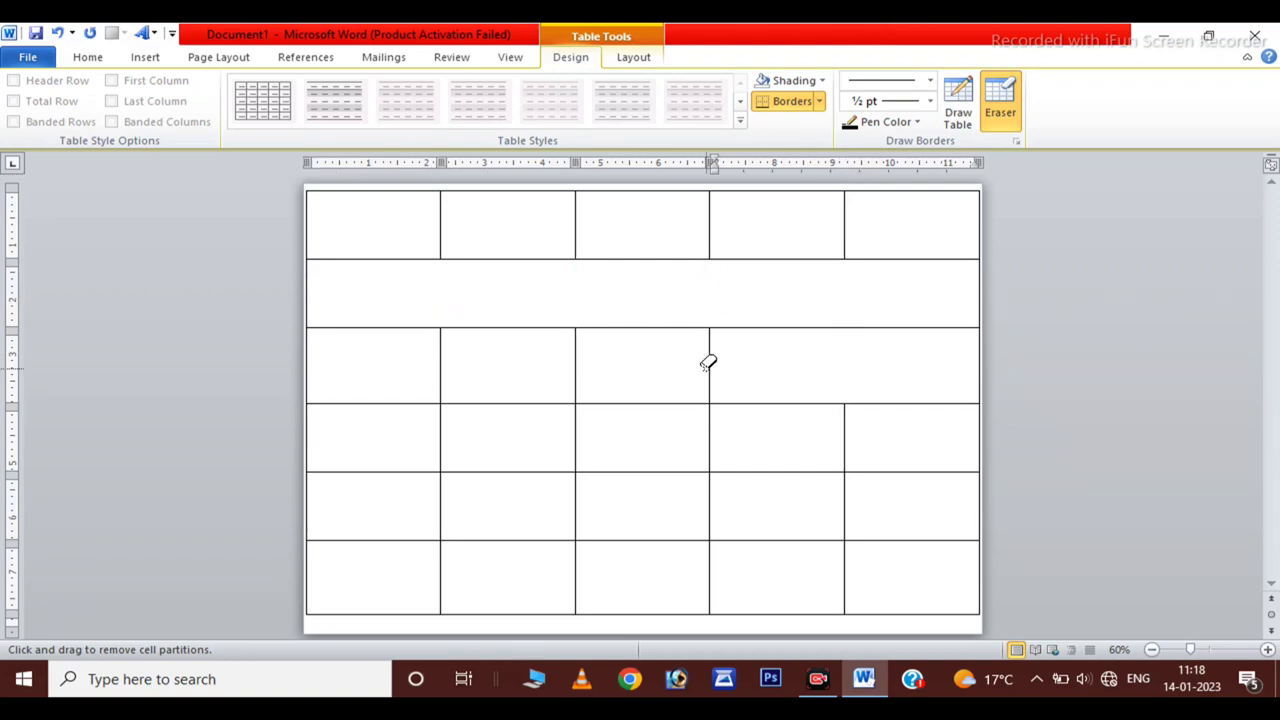
pyautogui.click(709, 365)
pyautogui.click(573, 363)
pyautogui.click(442, 366)
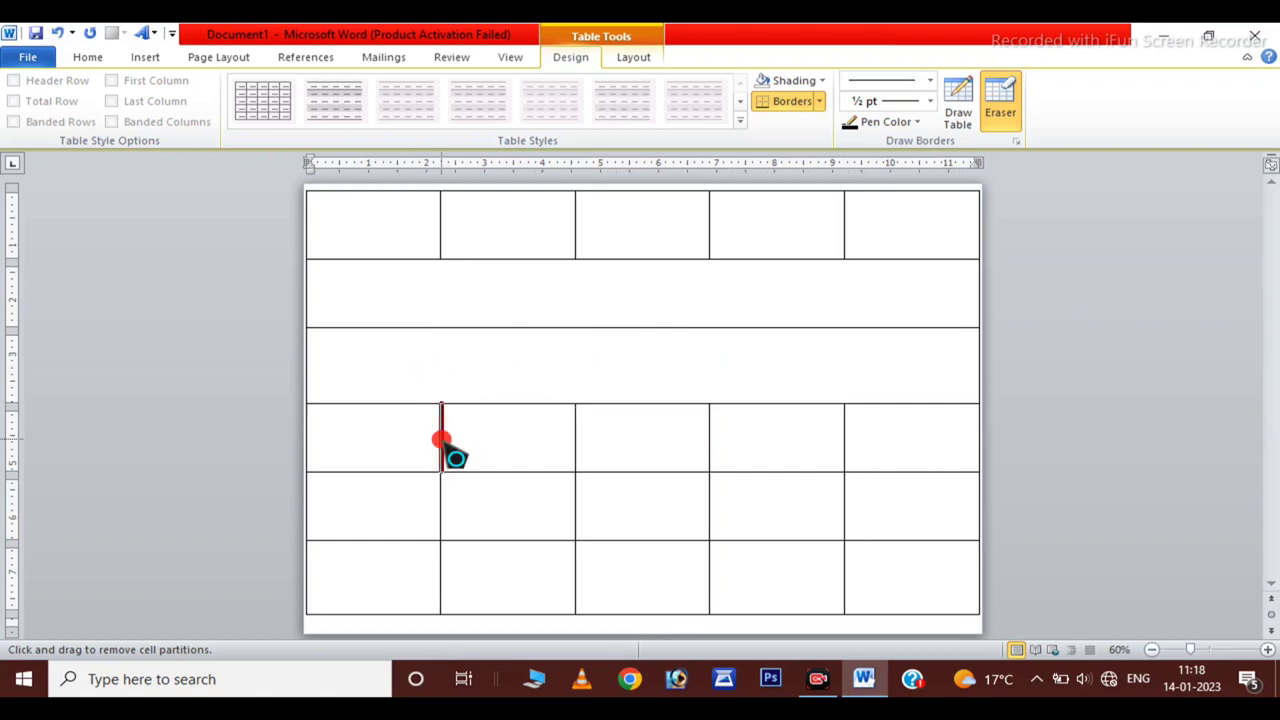
pyautogui.click(442, 437)
pyautogui.click(713, 445)
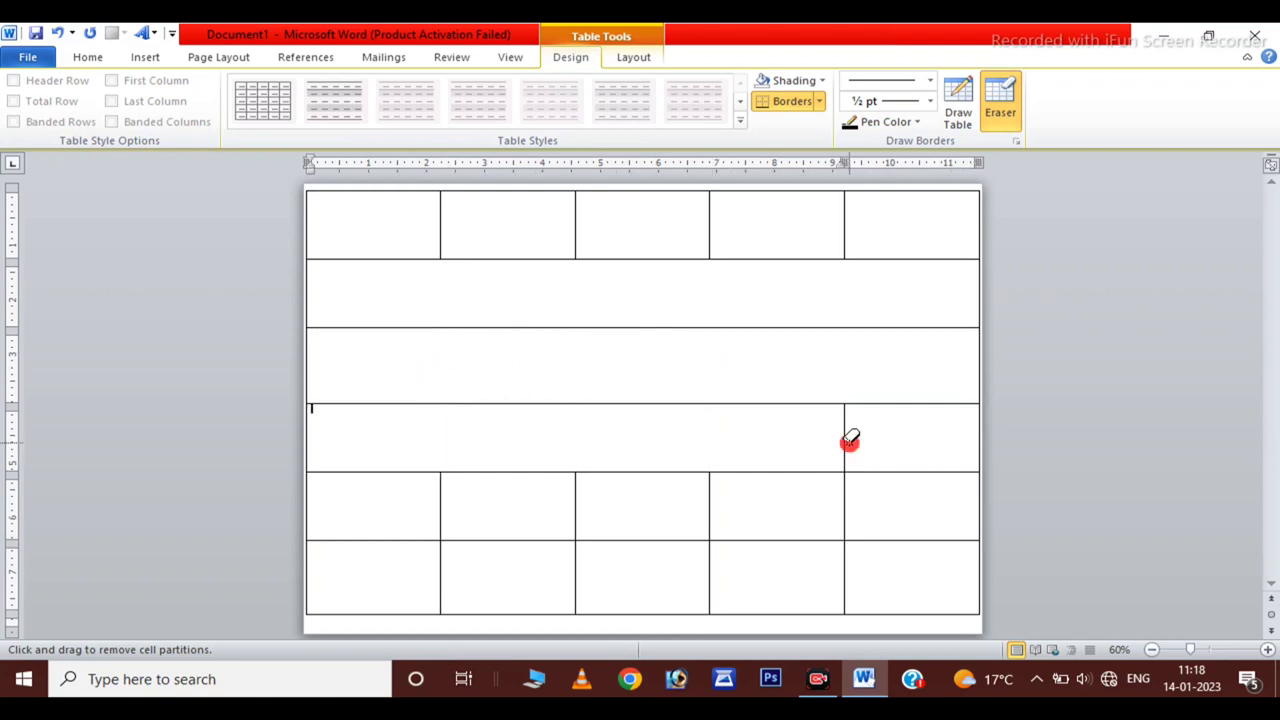
pyautogui.click(849, 440)
pyautogui.click(846, 505)
pyautogui.click(579, 503)
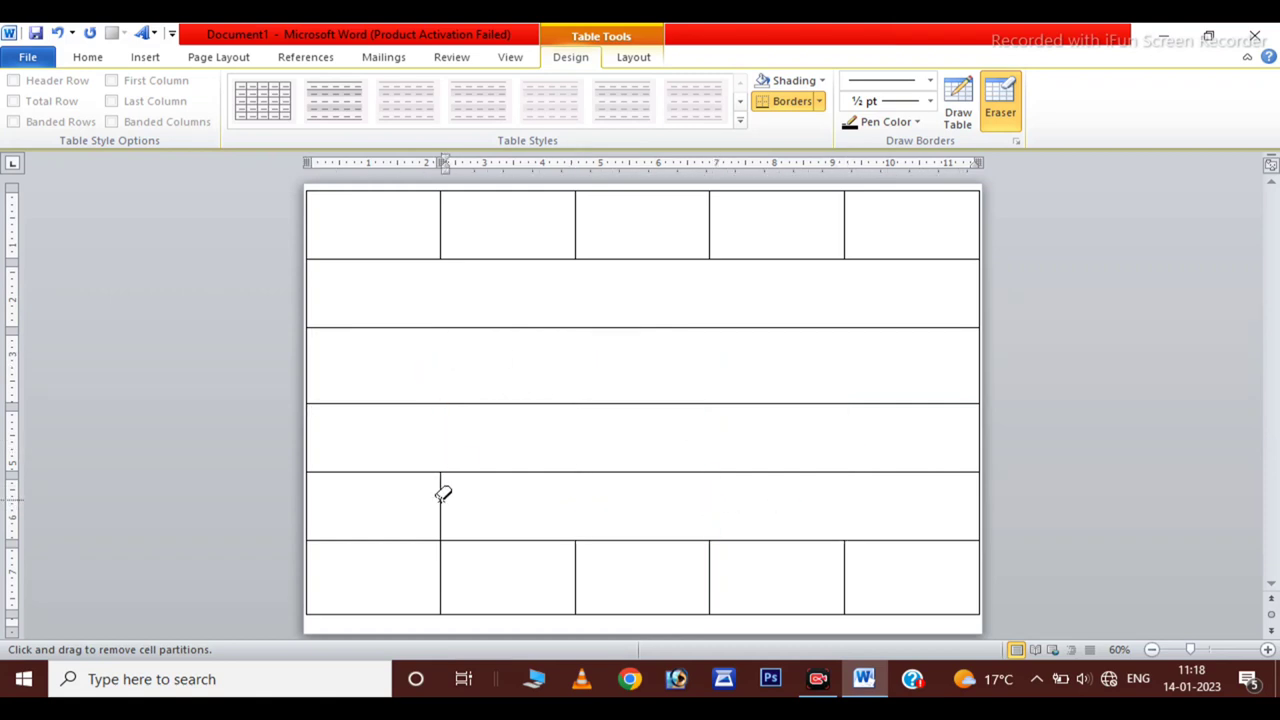
# Step: Draw a 1 pt vertical line through the merged middle rows
pyautogui.click(148, 57)
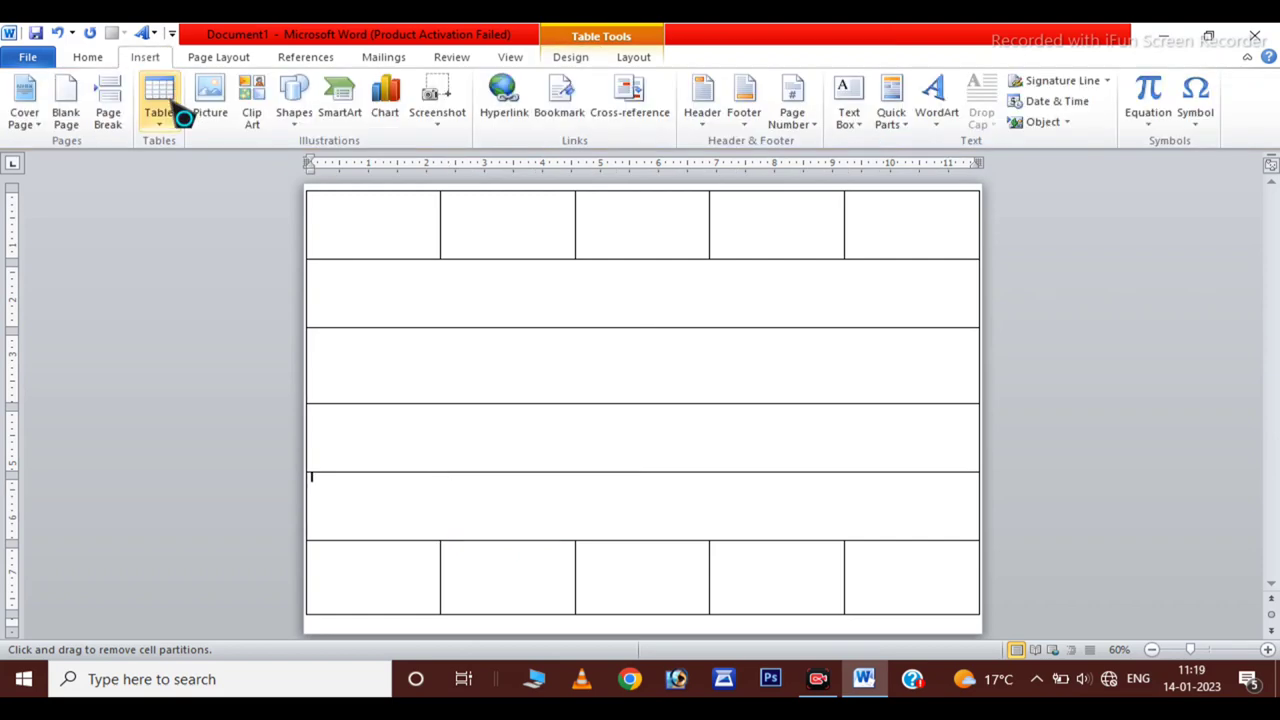
pyautogui.click(296, 112)
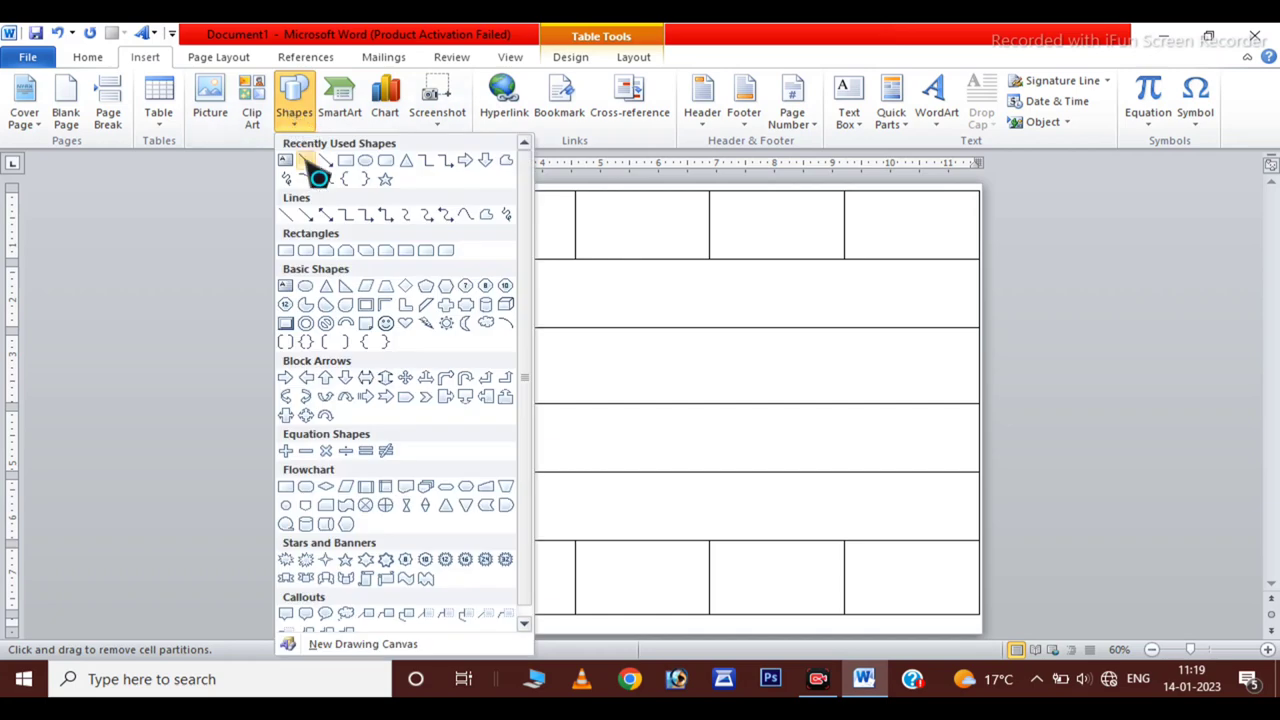
pyautogui.click(307, 162)
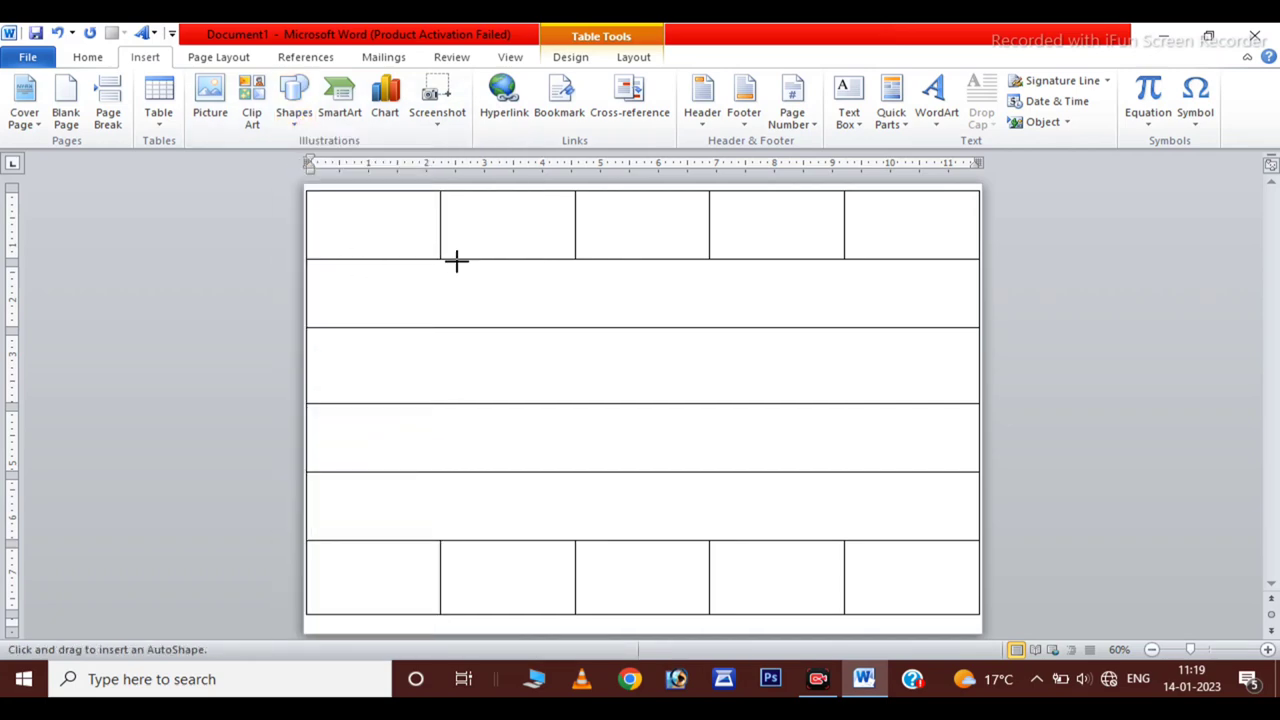
pyautogui.moveTo(477, 260); pyautogui.dragTo(477, 540)
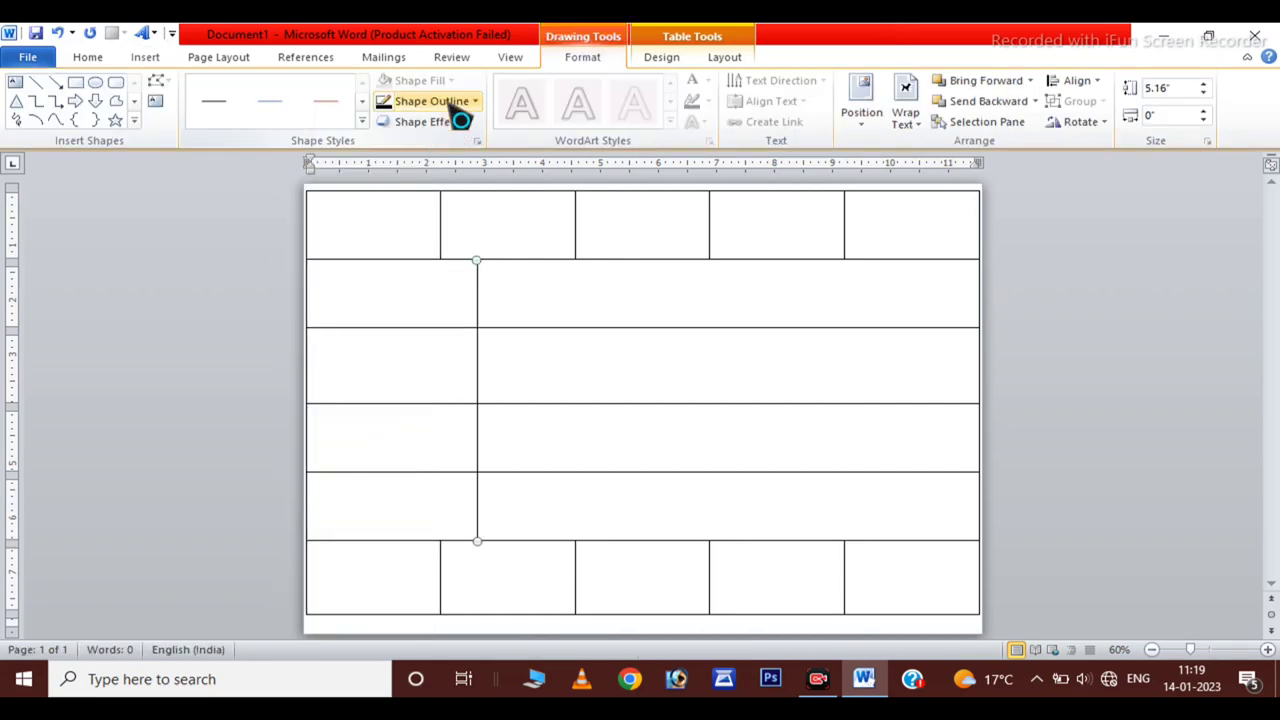
pyautogui.click(452, 101)
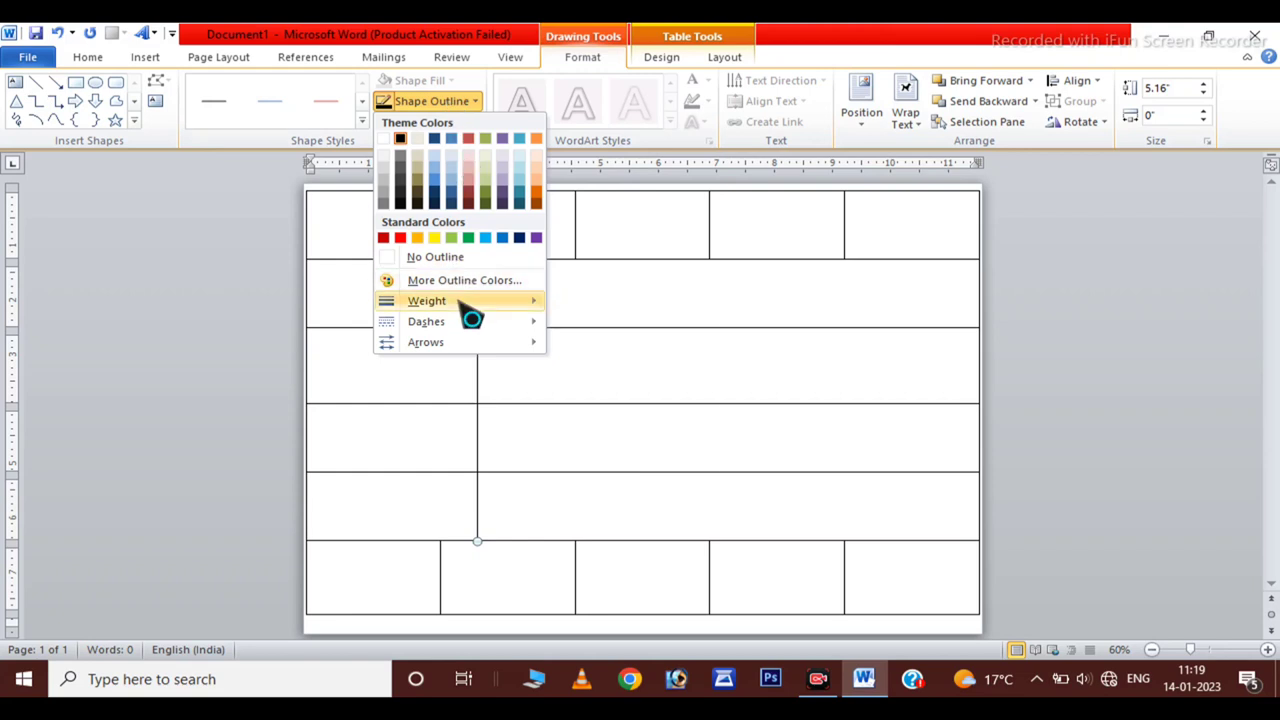
pyautogui.moveTo(525, 301)
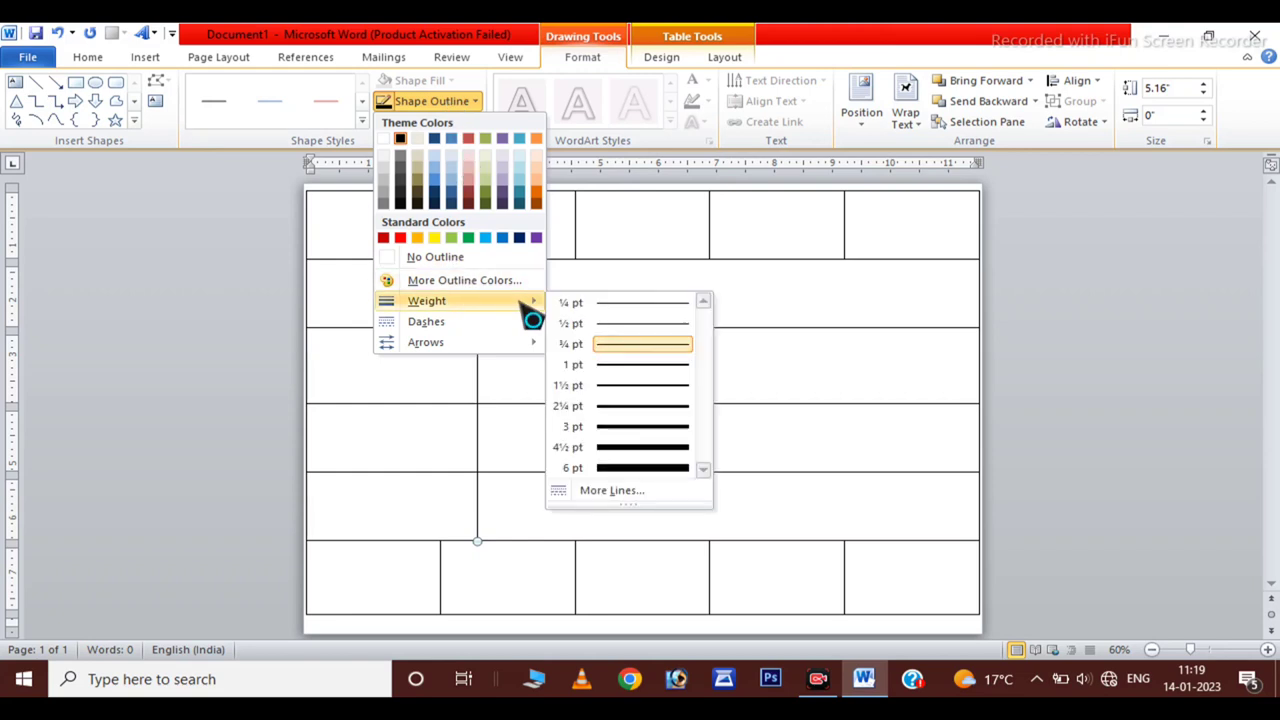
pyautogui.click(622, 366)
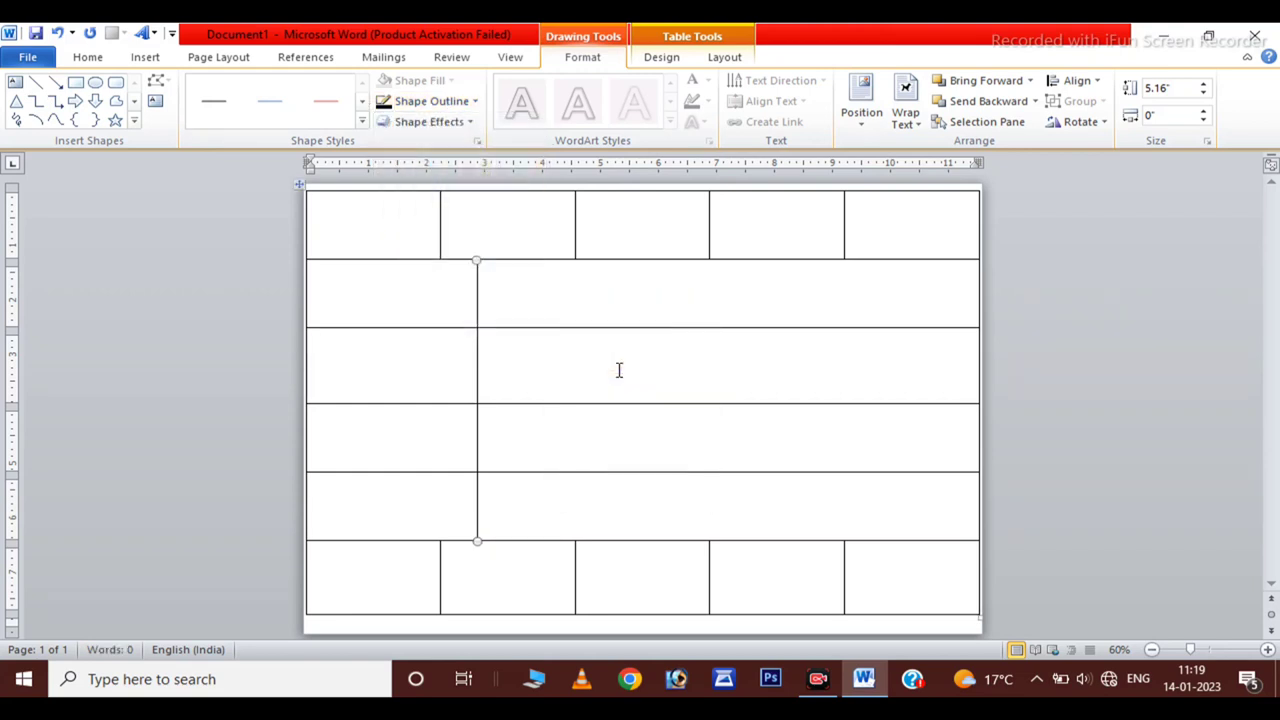
# Step: Nudge the vertical lines into place so the middle rows form four columns
pyautogui.press('Right')
pyautogui.press('Right')
pyautogui.press('Right')
pyautogui.press('Right')
pyautogui.press('Right')
pyautogui.press('Right')
pyautogui.press('Right')
pyautogui.press('Right')
pyautogui.press('Right')
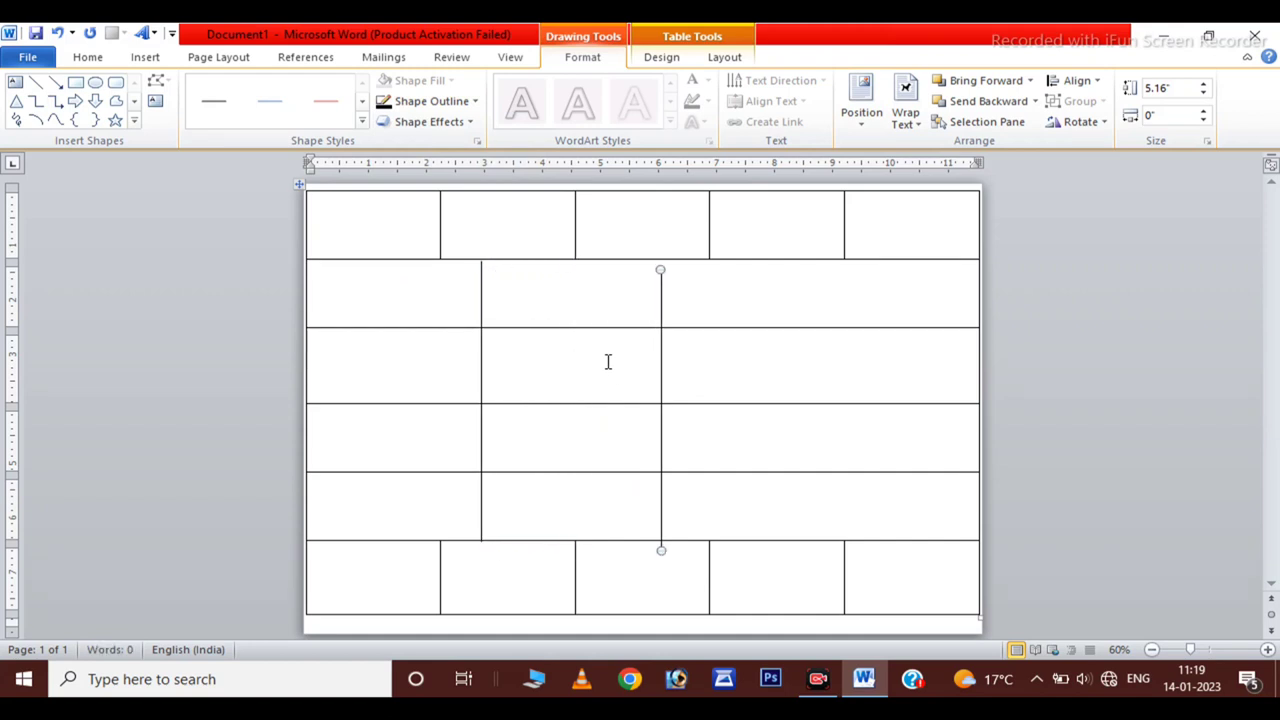
pyautogui.press('Right')
pyautogui.press('Right')
pyautogui.press('Right')
pyautogui.press('Right')
pyautogui.press('Right')
pyautogui.press('Right')
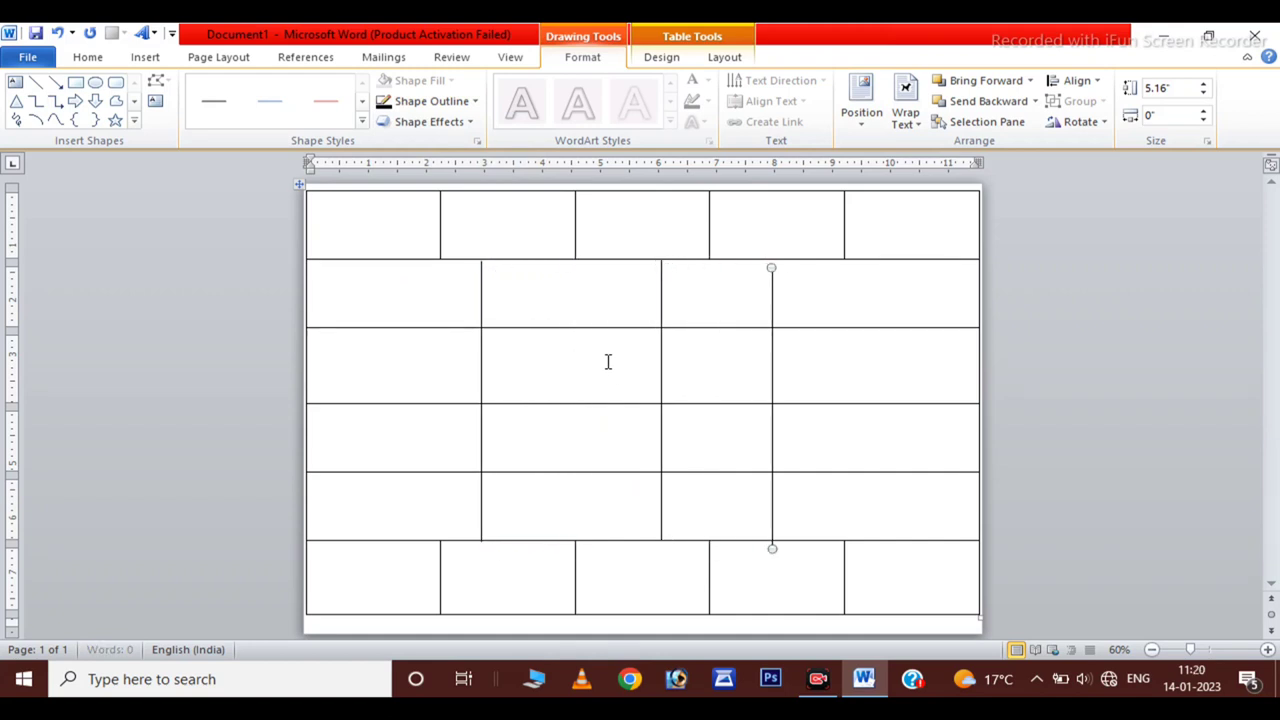
pyautogui.press('Right')
pyautogui.press('Right')
pyautogui.press('Right')
pyautogui.hotkey('ctrl', 'Right')
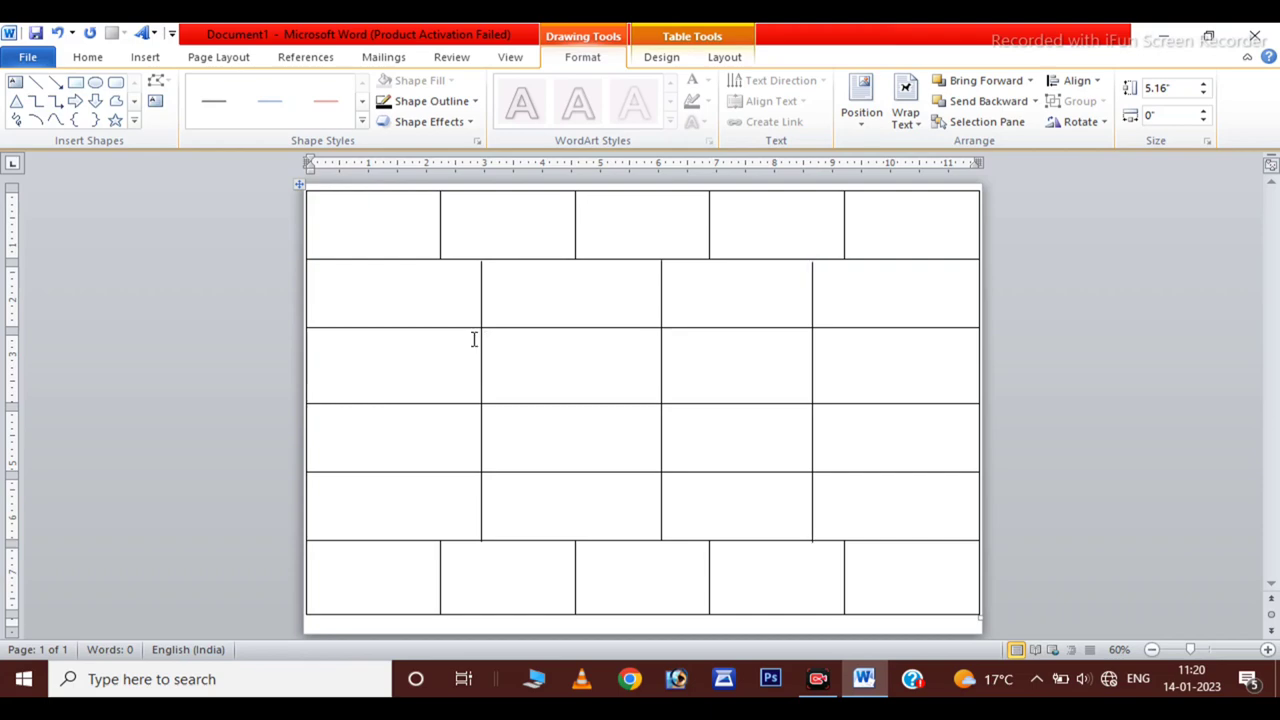
pyautogui.moveTo(481, 339); pyautogui.dragTo(472, 340)
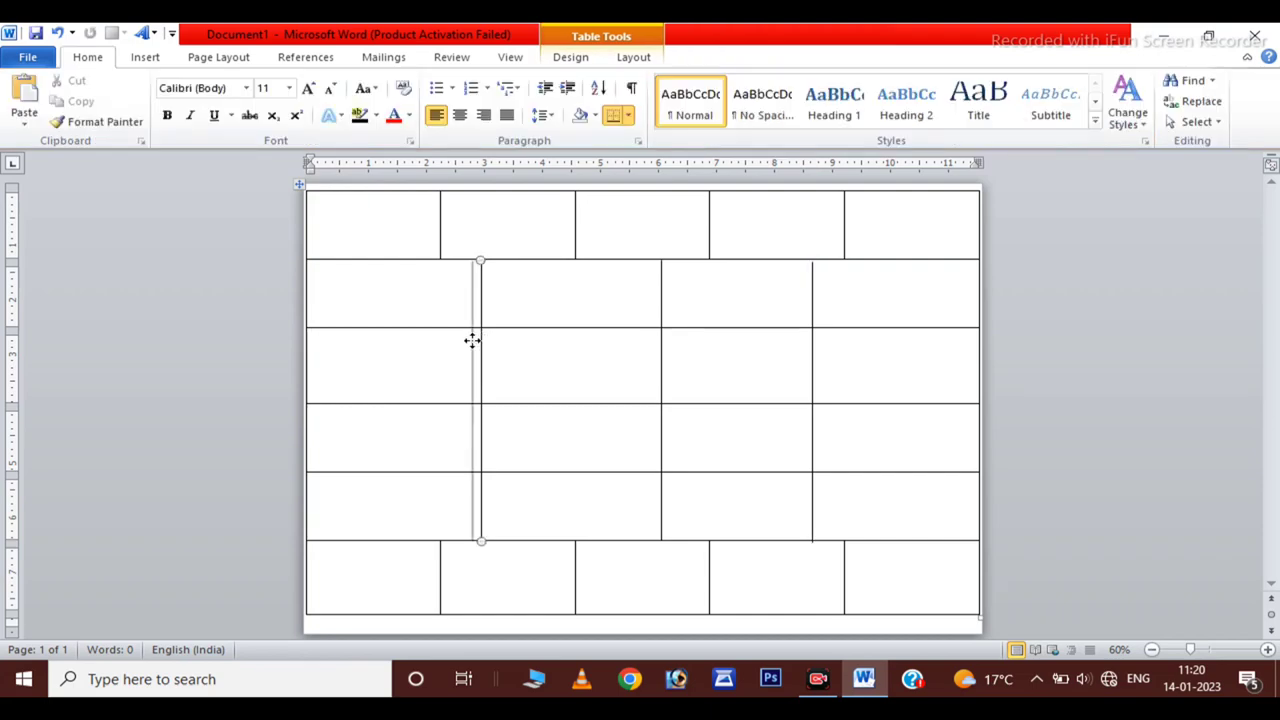
pyautogui.click(661, 372)
pyautogui.press('Left')
pyautogui.press('Left')
pyautogui.press('Left')
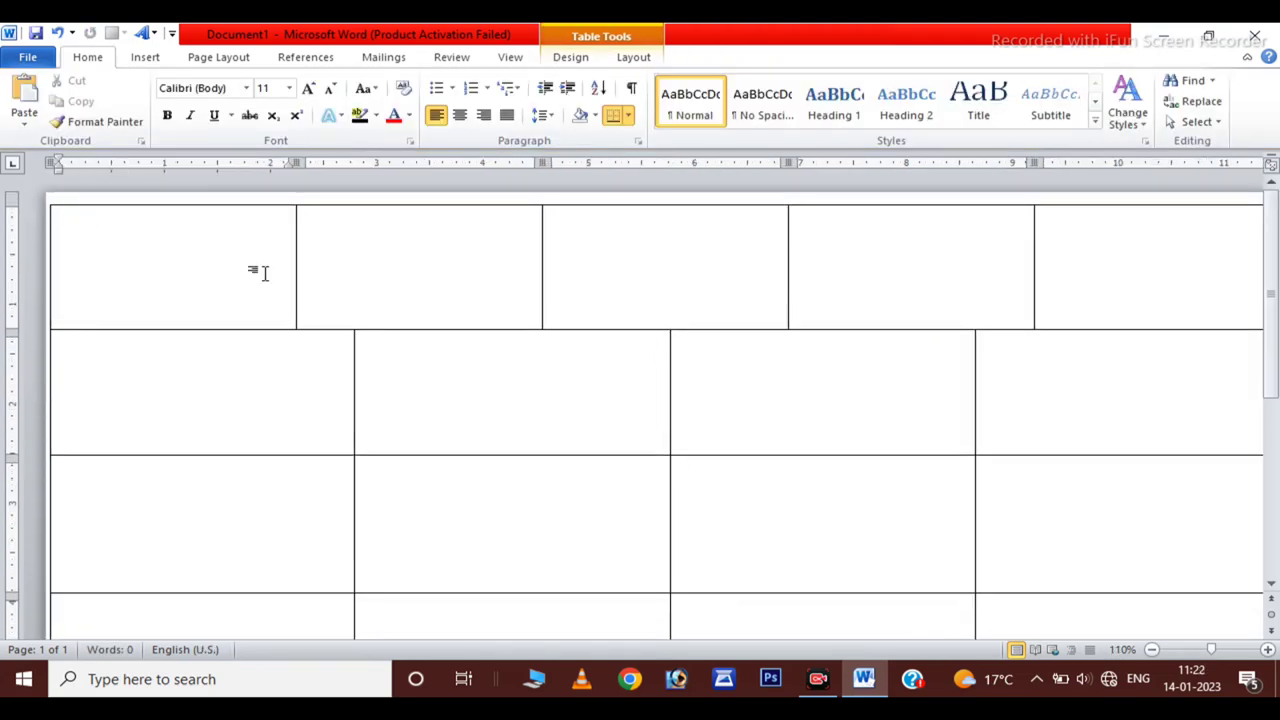
# Step: Draw a text box in the top-left cell holding the letter A, and select the A
pyautogui.click(145, 57)
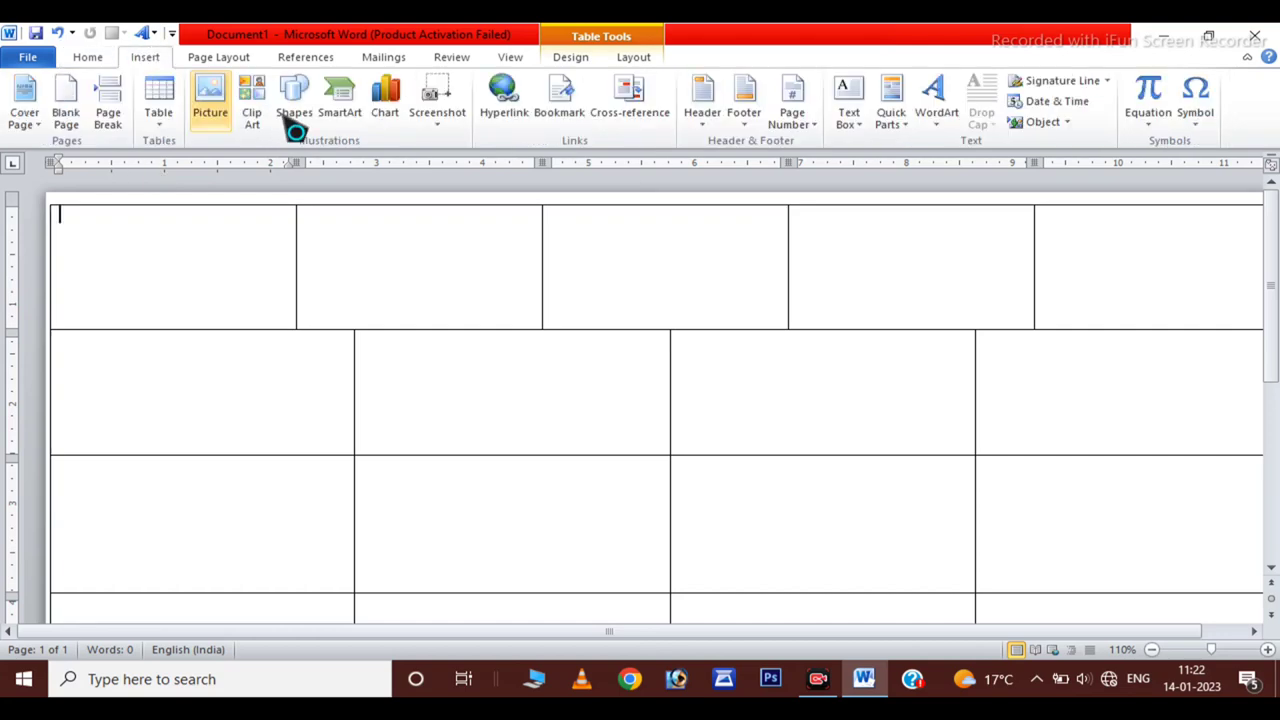
pyautogui.click(294, 100)
pyautogui.click(289, 162)
pyautogui.moveTo(117, 233); pyautogui.dragTo(218, 290)
pyautogui.write('A')
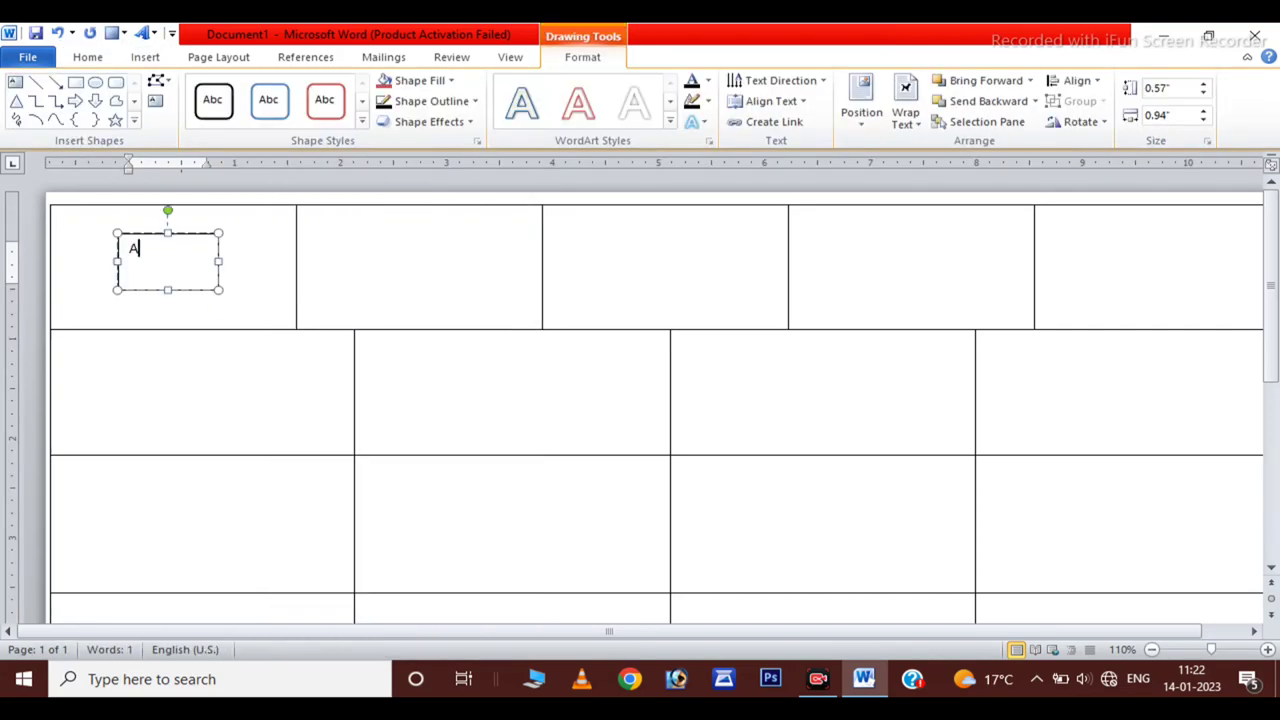
pyautogui.moveTo(166, 263); pyautogui.dragTo(189, 186)
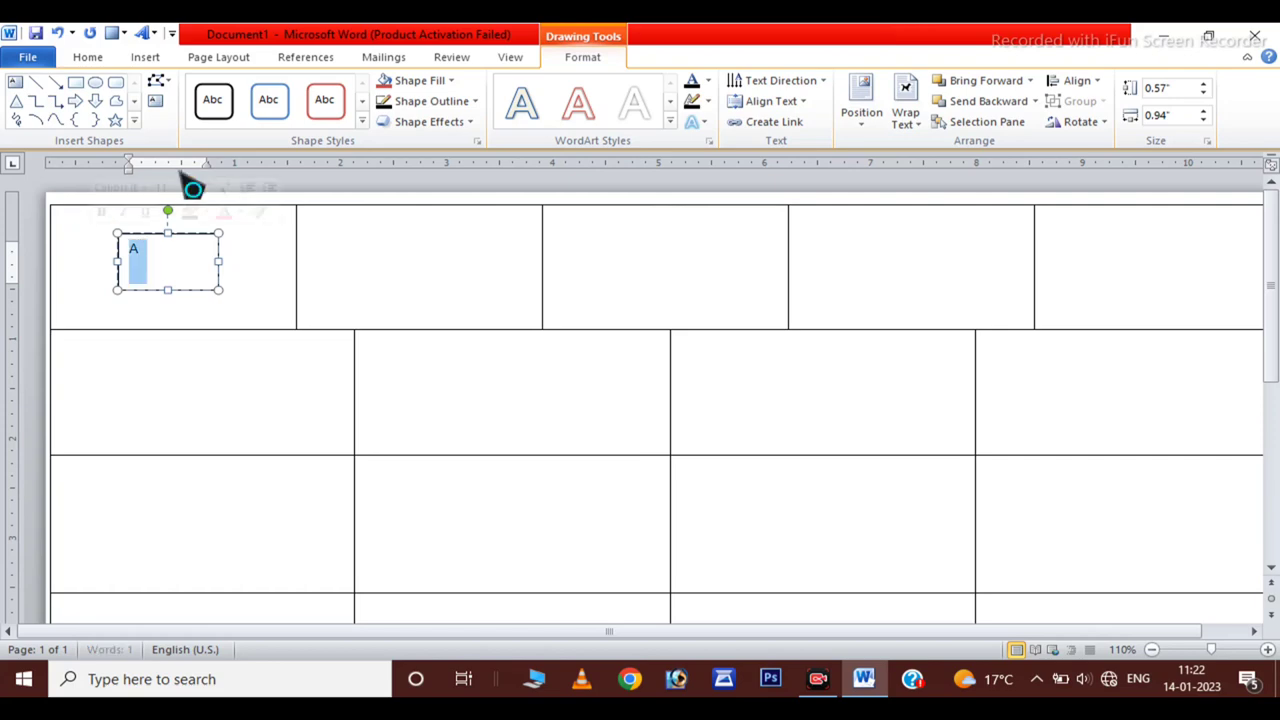
pyautogui.click(87, 57)
# Step: Enlarge the letter A and change its font to Cambria
pyautogui.click(309, 88)
pyautogui.click(309, 88)
pyautogui.click(309, 88)
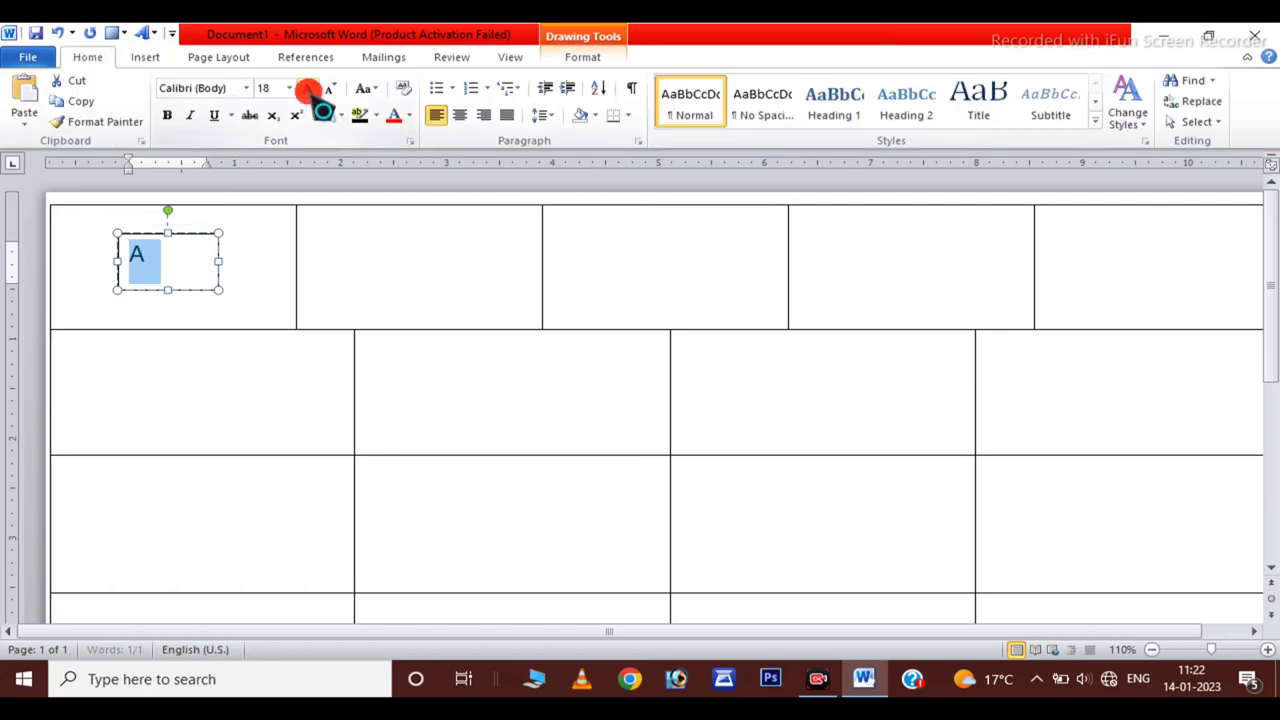
pyautogui.click(246, 88)
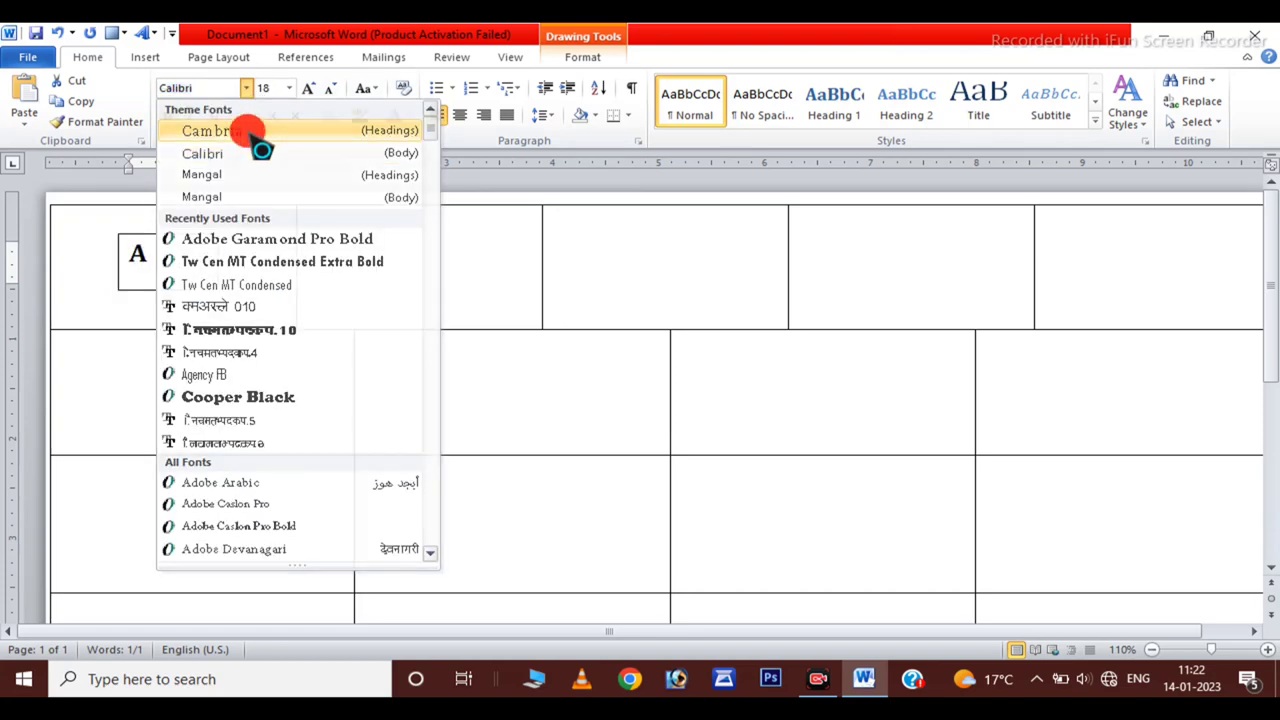
pyautogui.click(252, 131)
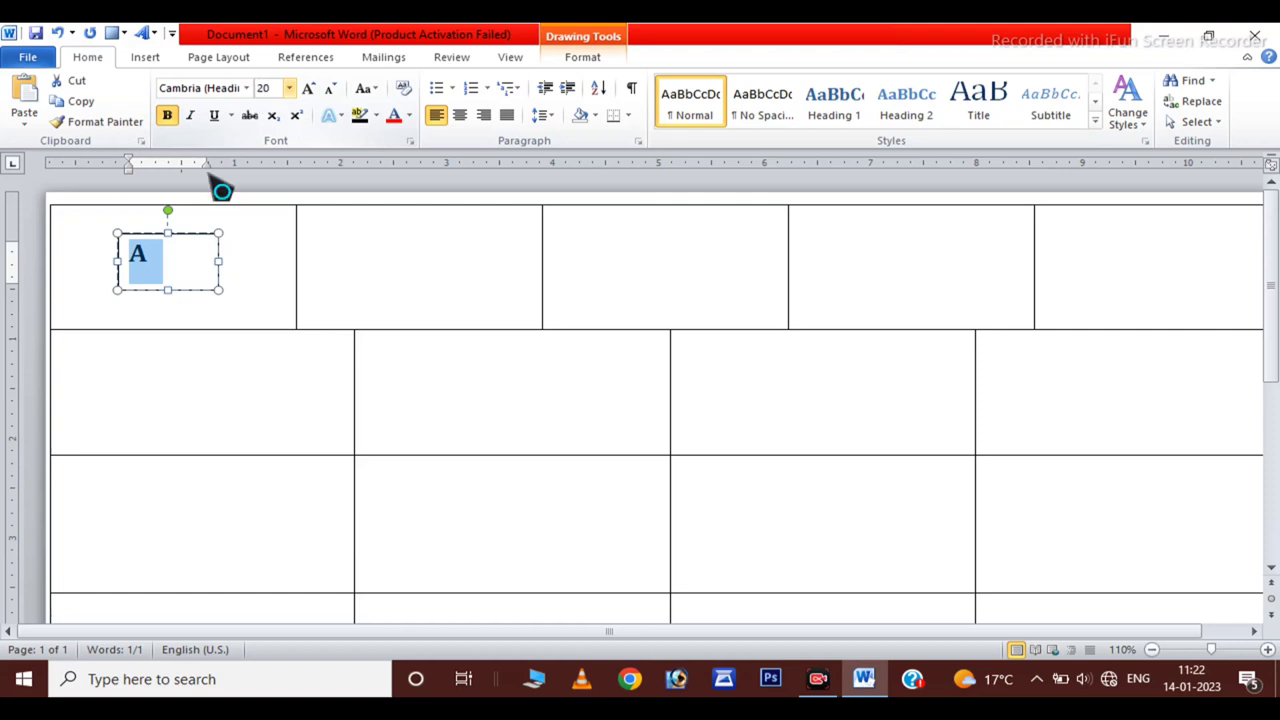
# Step: Colour the letter A red
pyautogui.click(177, 254)
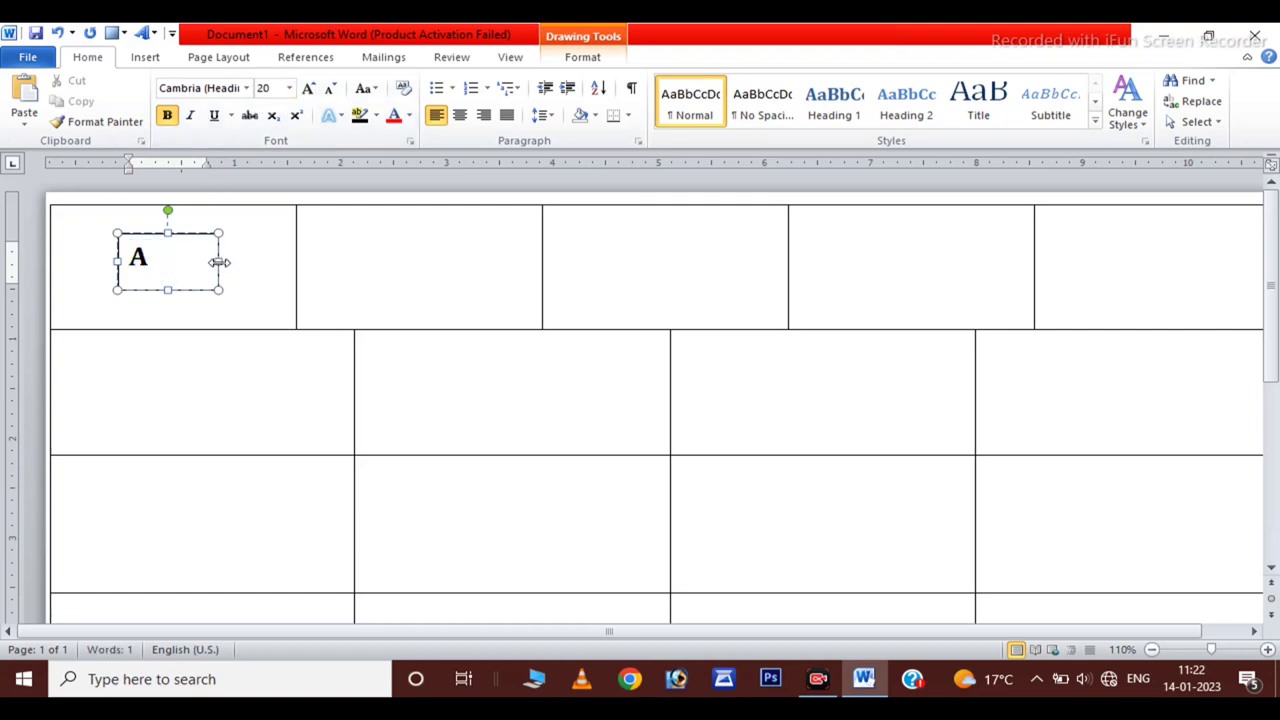
pyautogui.click(409, 115)
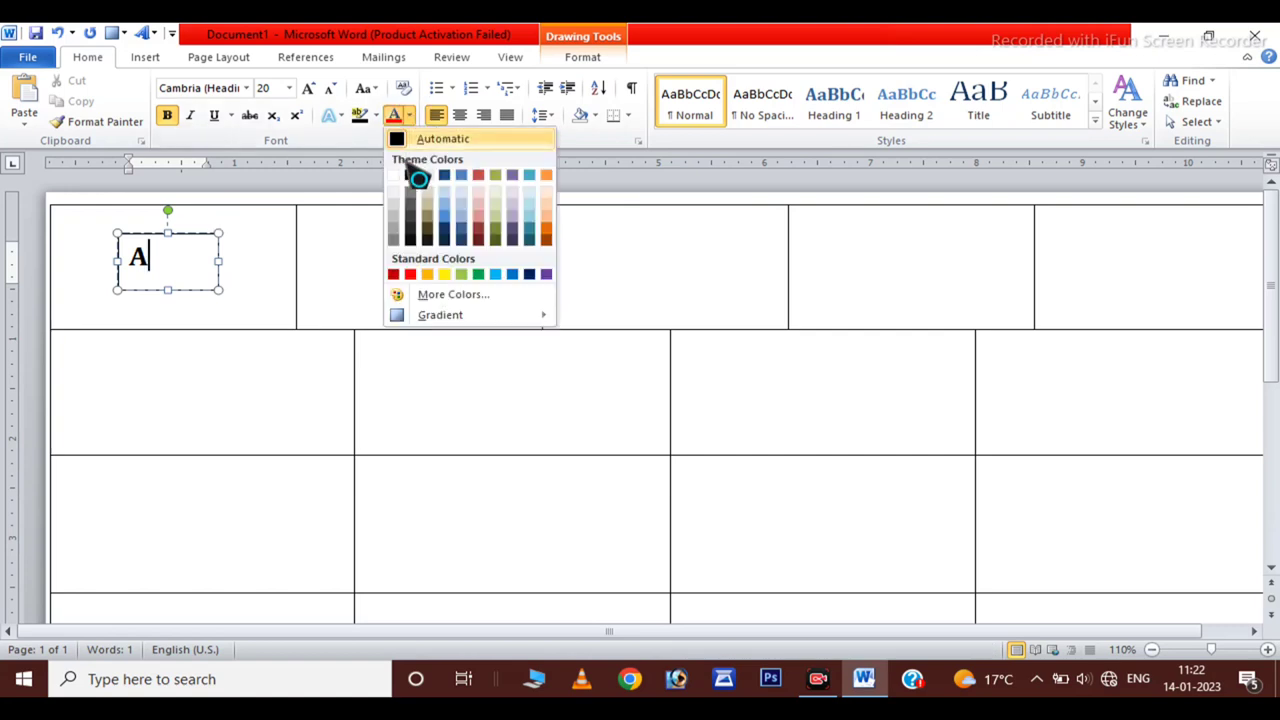
pyautogui.click(172, 255)
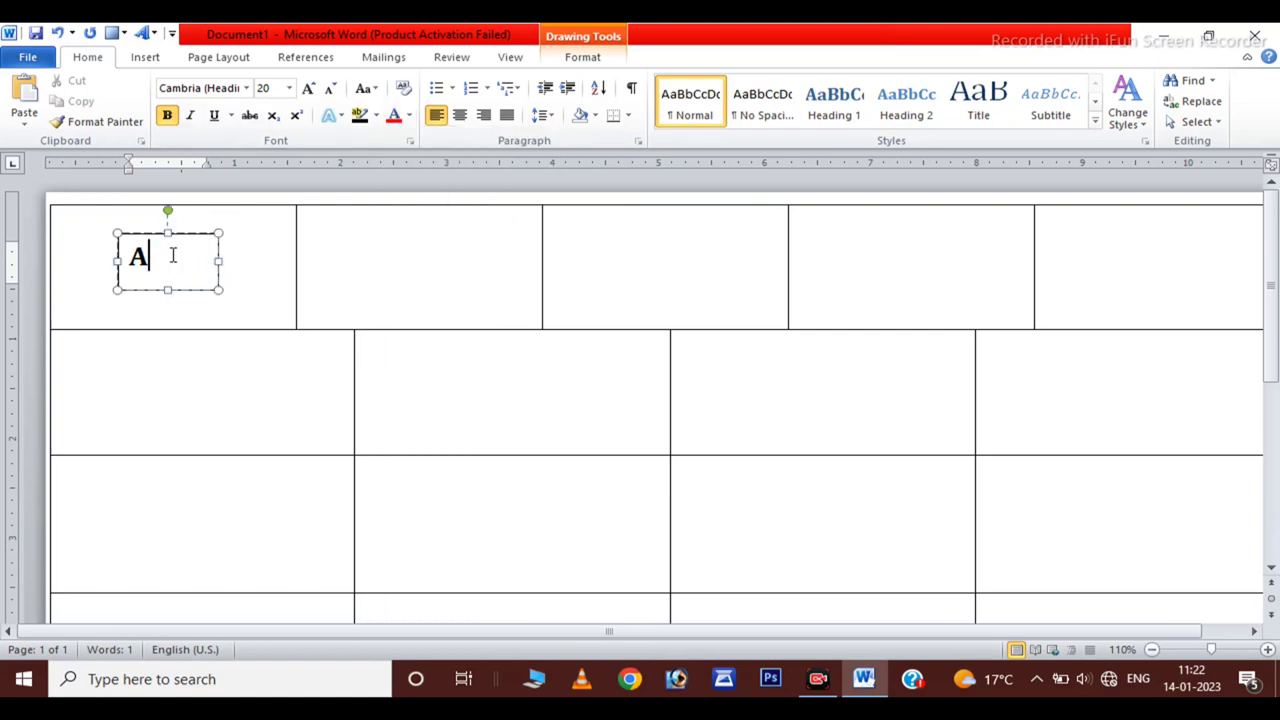
pyautogui.moveTo(176, 262); pyautogui.dragTo(120, 256)
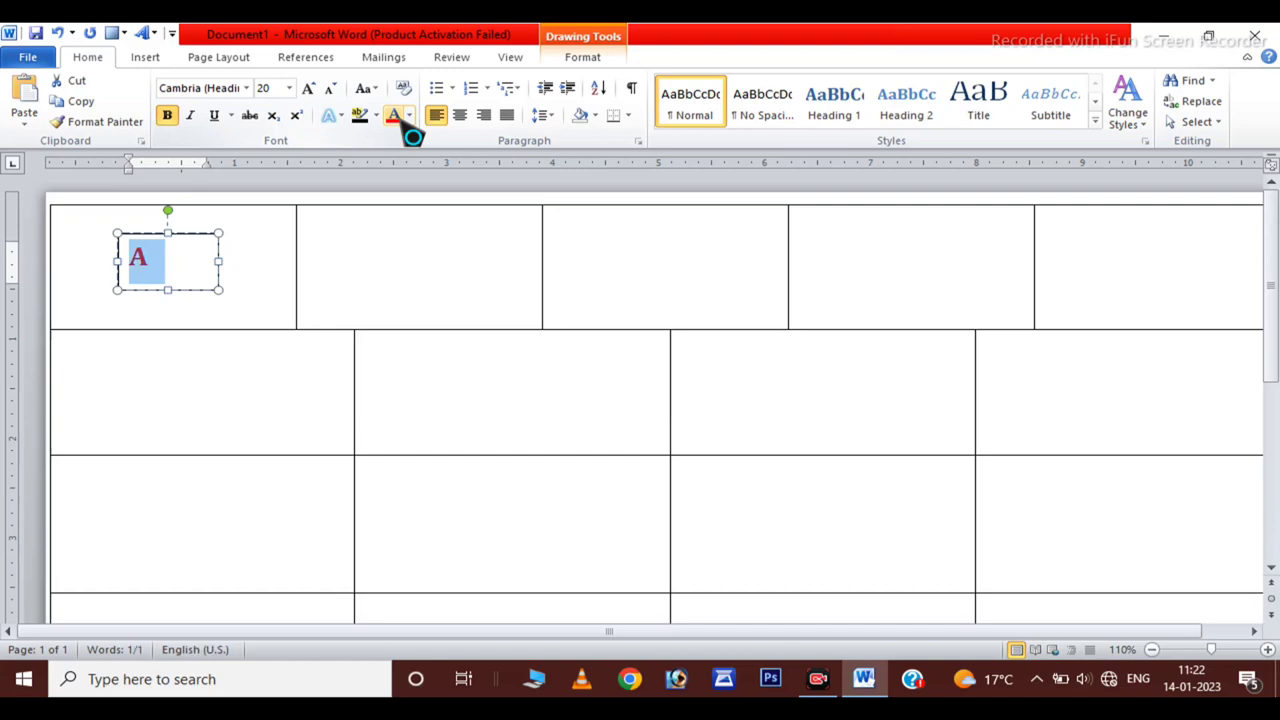
pyautogui.click(400, 112)
pyautogui.click(205, 253)
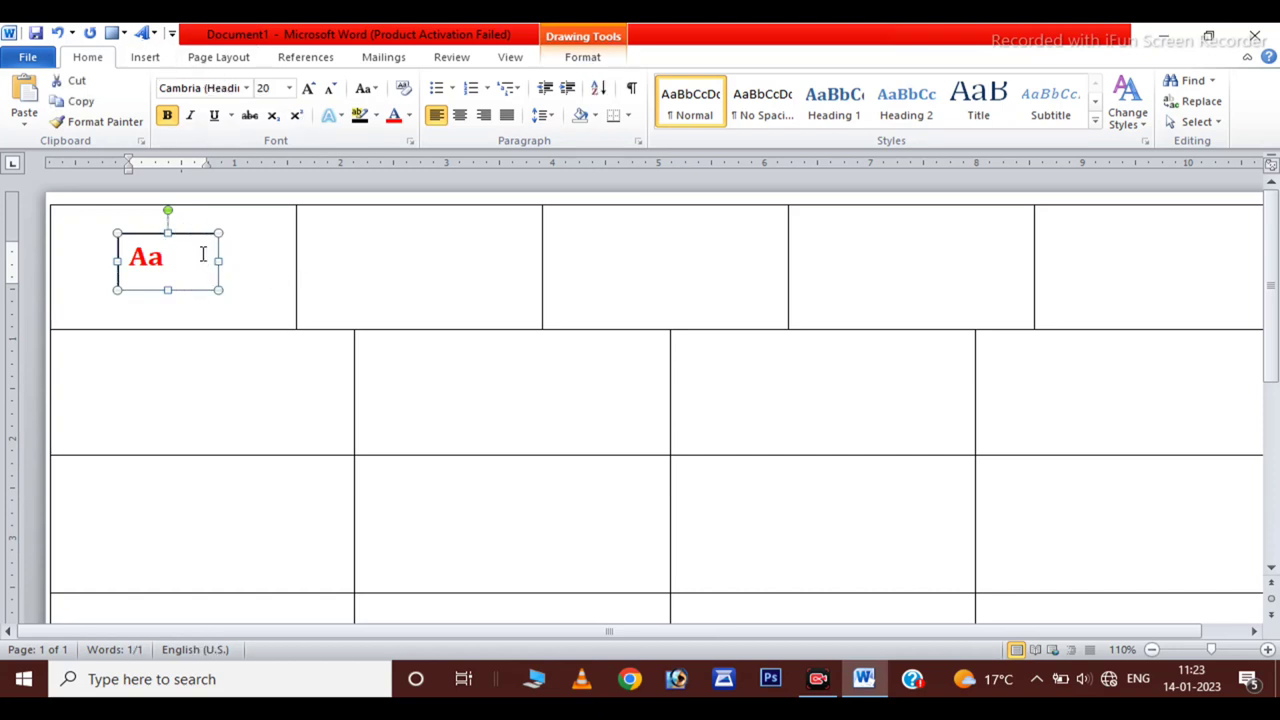
# Step: Give the Aa text box no fill and no outline, narrow it, and move it to the corner
pyautogui.click(582, 57)
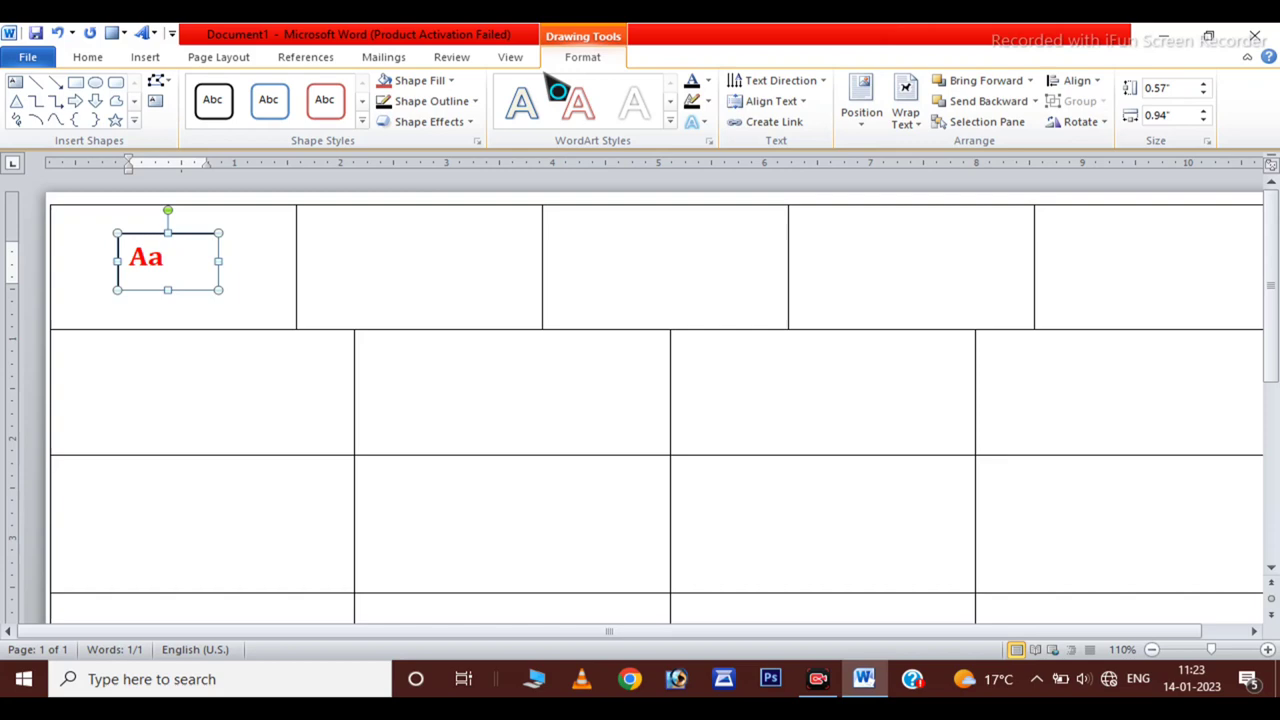
pyautogui.click(420, 80)
pyautogui.click(422, 236)
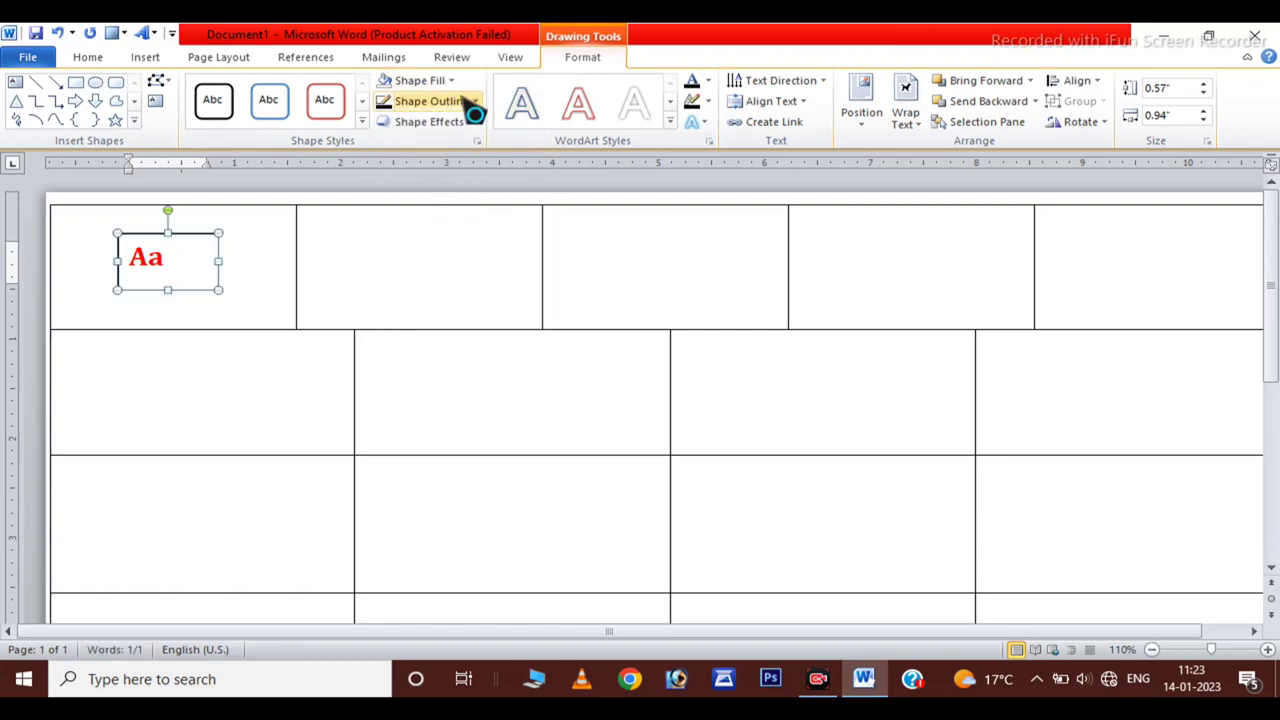
pyautogui.click(470, 101)
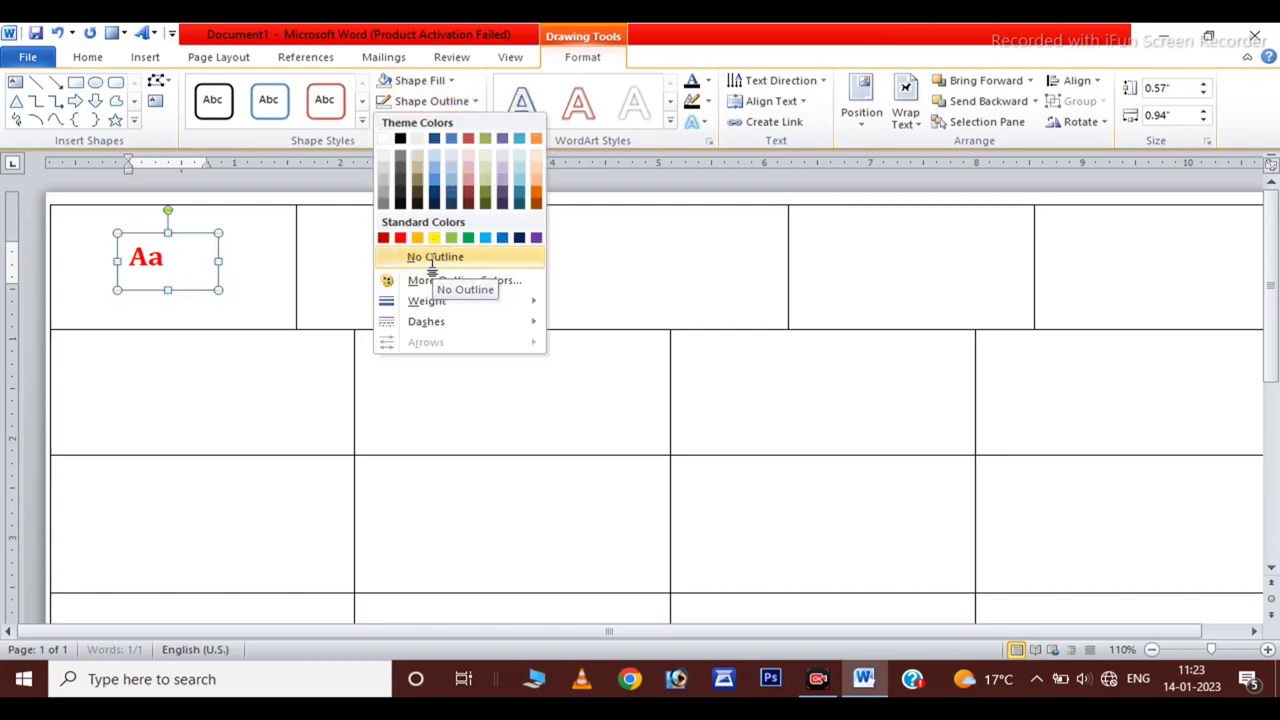
pyautogui.click(430, 258)
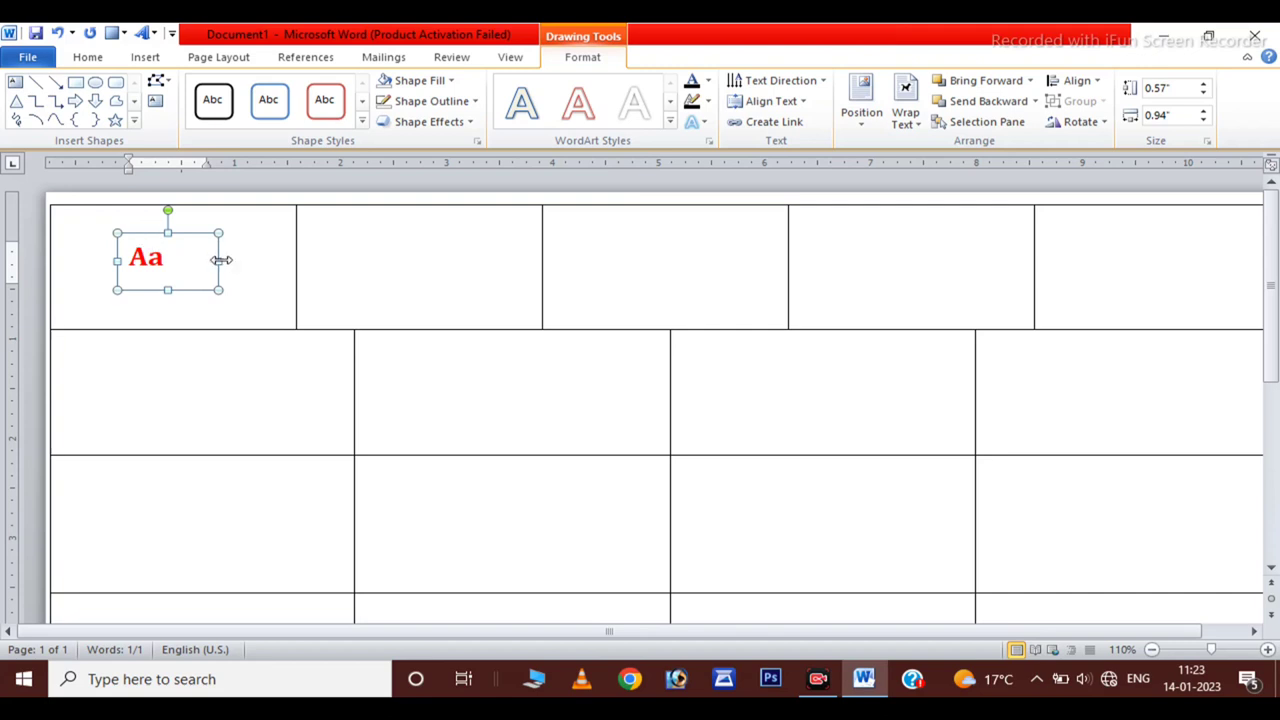
pyautogui.moveTo(222, 260); pyautogui.dragTo(147, 275)
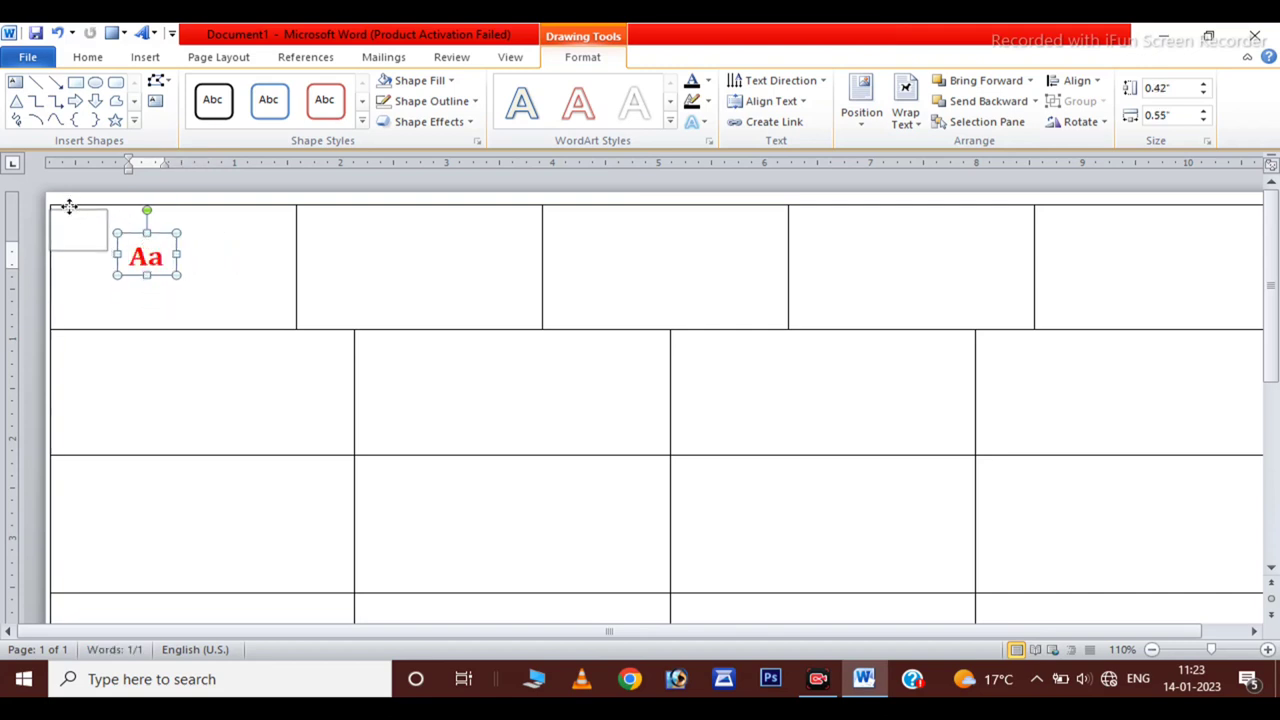
pyautogui.moveTo(77, 213); pyautogui.dragTo(69, 200)
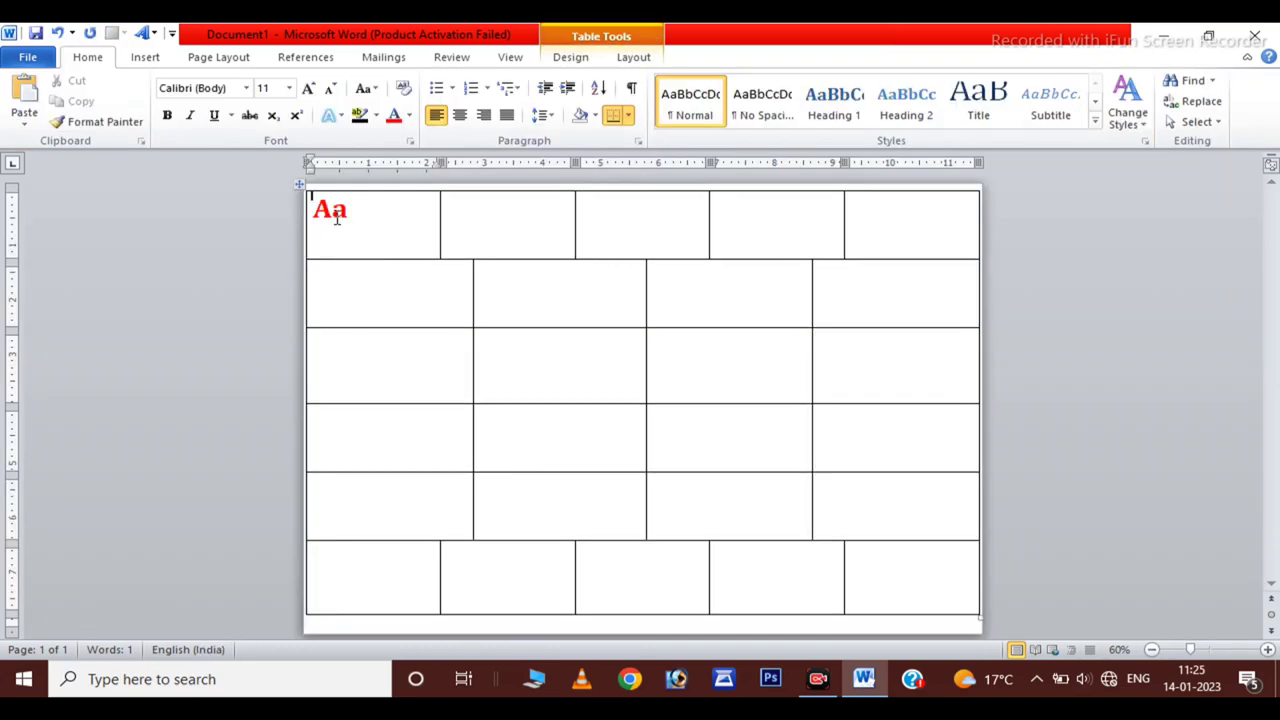
# Step: Duplicate the red Aa text box into the next cells and relabel the copies Bb and CcDd
pyautogui.click(333, 203)
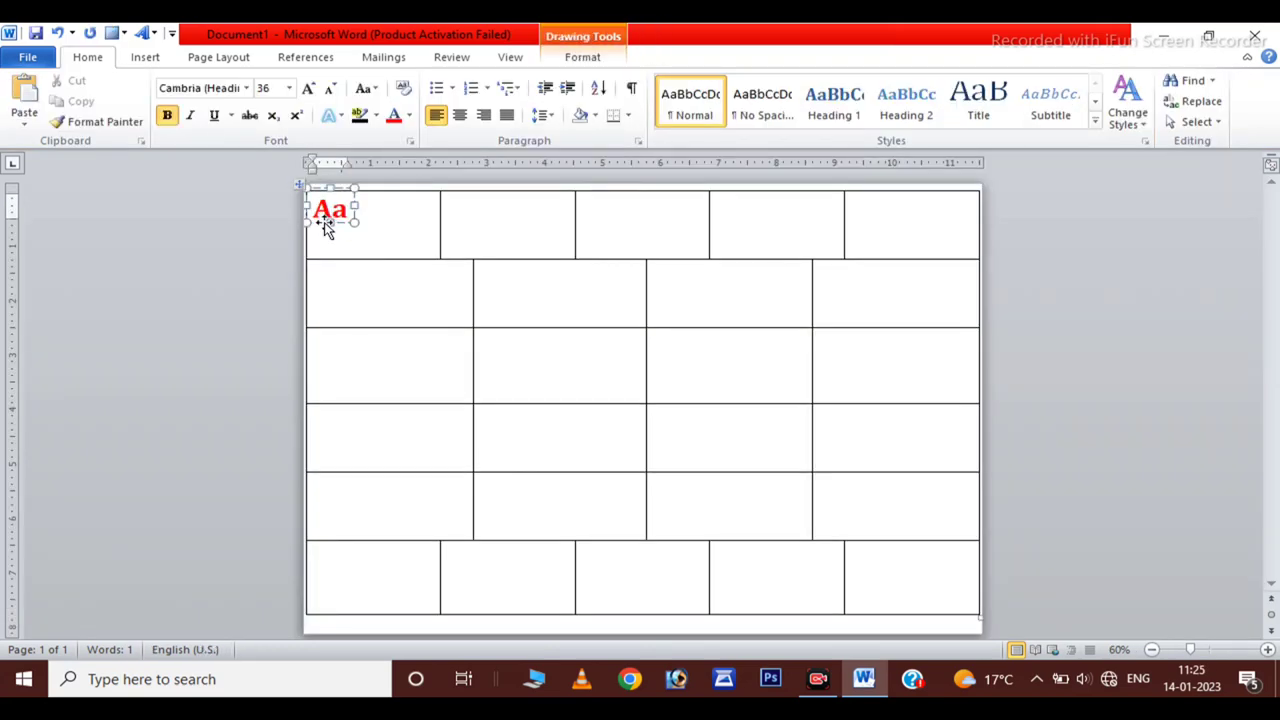
pyautogui.click(78, 103)
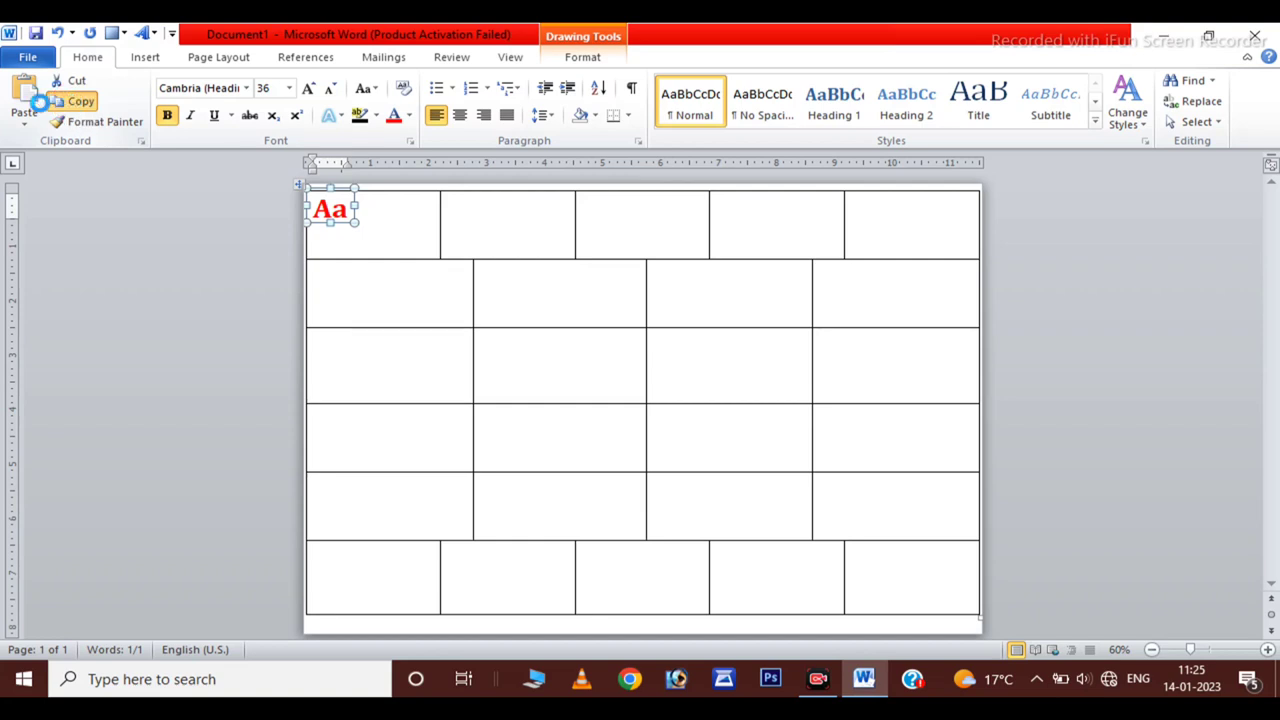
pyautogui.click(38, 110)
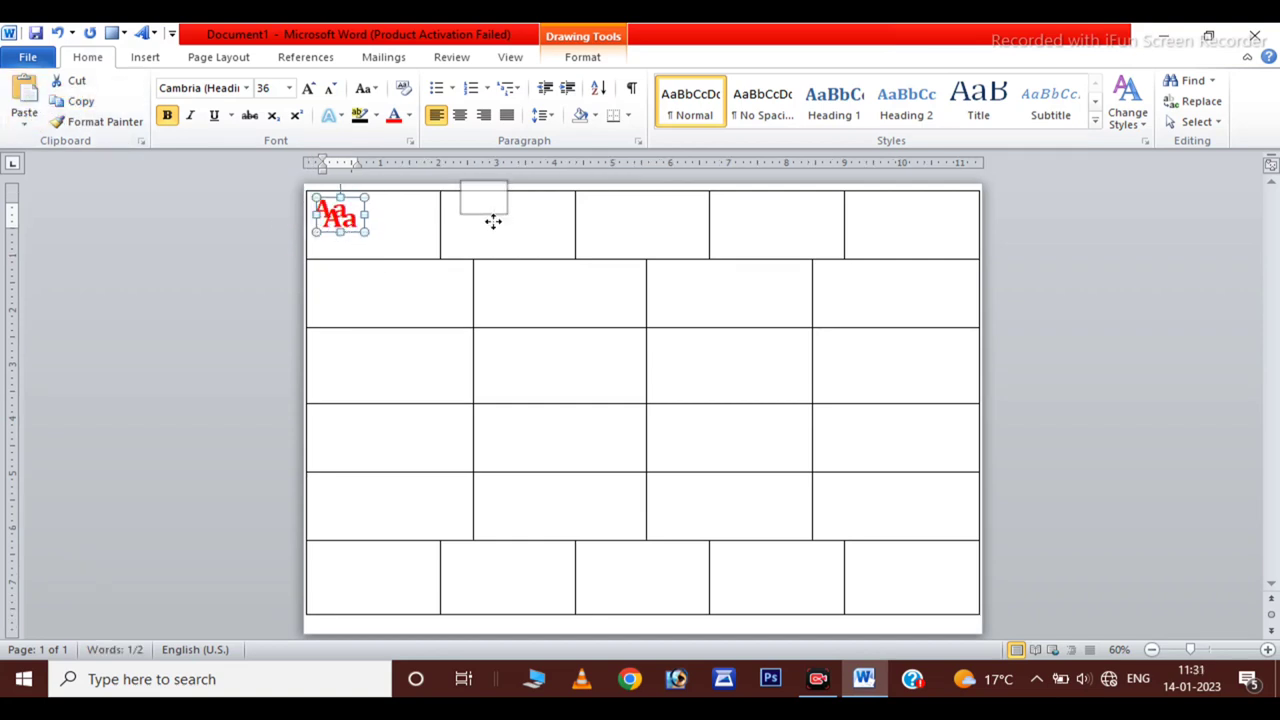
pyautogui.moveTo(493, 222); pyautogui.dragTo(484, 226)
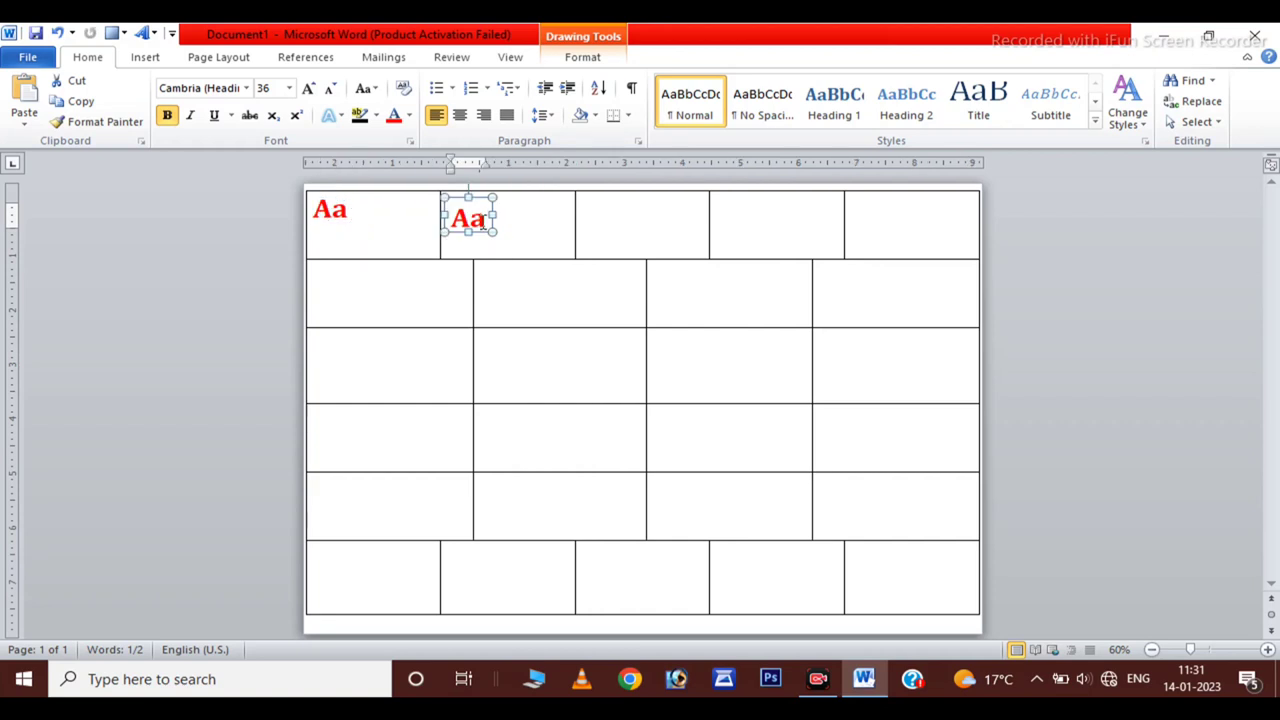
pyautogui.doubleClick(475, 225)
pyautogui.write('Bb')
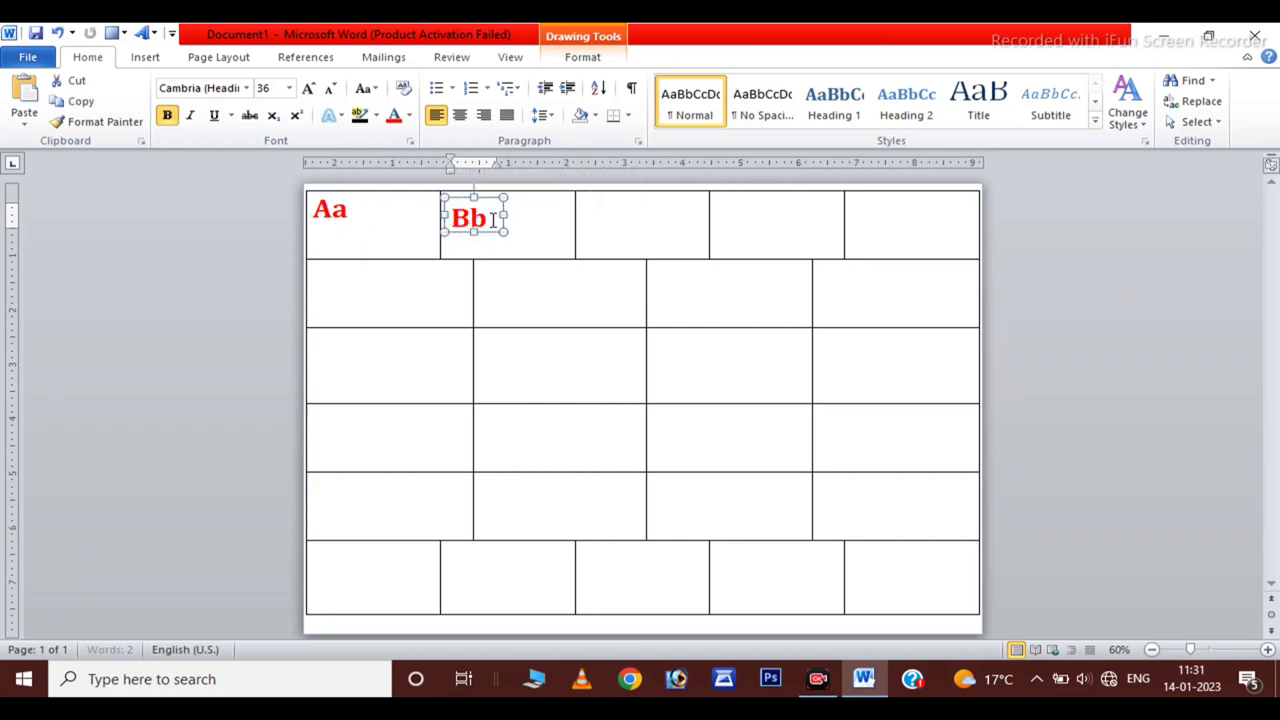
pyautogui.hotkey('ctrl', 'c')
pyautogui.hotkey('ctrl', 'v')
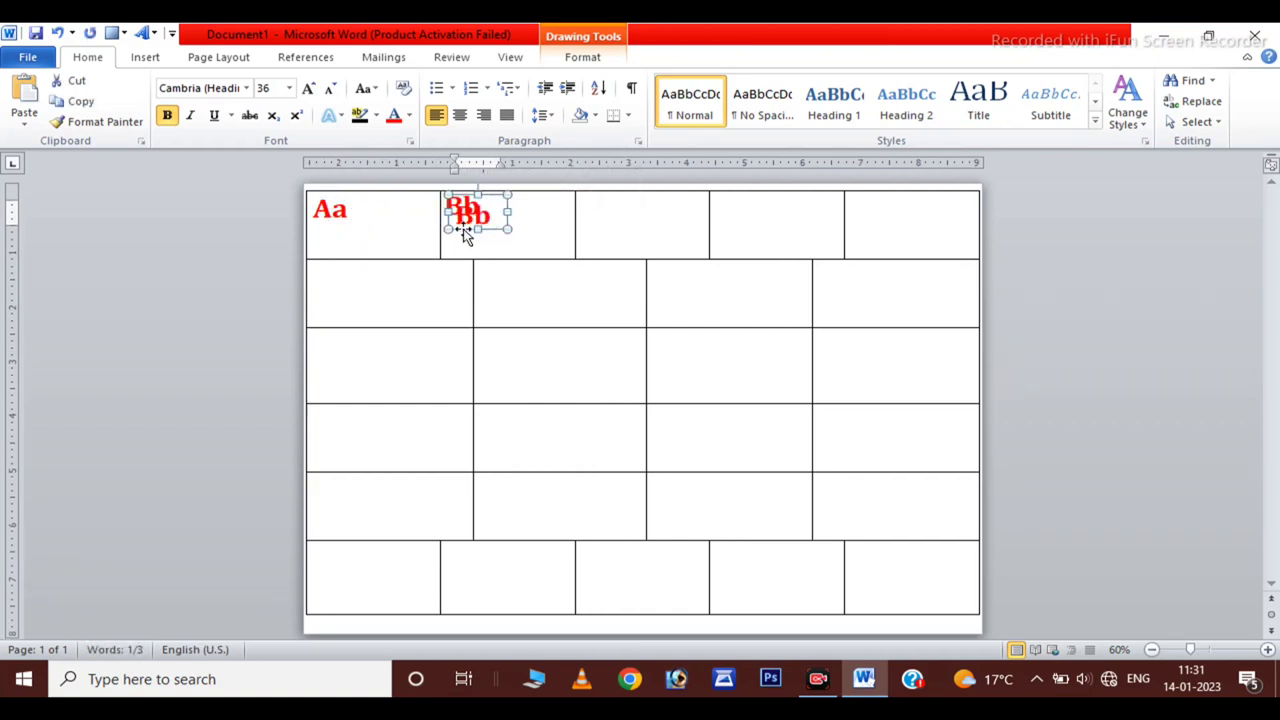
pyautogui.moveTo(486, 228)
pyautogui.mouseDown()
pyautogui.moveTo(870, 228)
pyautogui.moveTo(337, 294)
pyautogui.moveTo(527, 282)
pyautogui.moveTo(835, 298)
pyautogui.moveTo(310, 357)
pyautogui.moveTo(520, 366)
pyautogui.moveTo(690, 348)
pyautogui.moveTo(830, 367)
pyautogui.moveTo(313, 437)
pyautogui.moveTo(836, 425)
pyautogui.moveTo(349, 490)
pyautogui.moveTo(856, 476)
pyautogui.mouseUp()
pyautogui.doubleClick(600, 210)
pyautogui.write('CcDd')
# Step: Add duplicated letter boxes relabelled Ee and Ff
pyautogui.hotkey('ctrl', 'c')
pyautogui.hotkey('ctrl', 'v')
pyautogui.doubleClick(865, 210)
pyautogui.write('Ee')
pyautogui.hotkey('ctrl', 'c')
pyautogui.hotkey('ctrl', 'v')
pyautogui.doubleClick(330, 285)
pyautogui.write('Ff')
# Step: Add duplicated letter boxes relabelled Gg, Hh and Ii
pyautogui.hotkey('ctrl', 'c')
pyautogui.hotkey('ctrl', 'v')
pyautogui.doubleClick(495, 281)
pyautogui.write('Gg')
pyautogui.hotkey('ctrl', 'c')
pyautogui.hotkey('ctrl', 'v')
pyautogui.doubleClick(680, 286)
pyautogui.write('Hh')
pyautogui.hotkey('ctrl', 'c')
pyautogui.hotkey('ctrl', 'v')
pyautogui.doubleClick(835, 285)
pyautogui.write('Ii')
# Step: Add duplicated letter boxes relabelled Jj, Kk and Ll
pyautogui.hotkey('ctrl', 'c')
pyautogui.hotkey('ctrl', 'v')
pyautogui.doubleClick(320, 345)
pyautogui.write('Jj')
pyautogui.hotkey('ctrl', 'c')
pyautogui.hotkey('ctrl', 'v')
pyautogui.doubleClick(495, 343)
pyautogui.write('Kk')
pyautogui.hotkey('ctrl', 'c')
pyautogui.hotkey('ctrl', 'v')
pyautogui.doubleClick(672, 345)
pyautogui.write('Ll')
# Step: Add duplicated letter boxes relabelled Mm, Nn and Oo
pyautogui.hotkey('ctrl', 'c')
pyautogui.hotkey('ctrl', 'v')
pyautogui.doubleClick(832, 352)
pyautogui.write('Mm')
pyautogui.hotkey('ctrl', 'c')
pyautogui.hotkey('ctrl', 'v')
pyautogui.write('Nn')
pyautogui.hotkey('ctrl', 'c')
pyautogui.hotkey('ctrl', 'v')
pyautogui.doubleClick(495, 422)
pyautogui.write('Oo')
# Step: Add duplicated letter boxes relabelled Pp, Qq and Rr
pyautogui.hotkey('ctrl', 'c')
pyautogui.hotkey('ctrl', 'v')
pyautogui.doubleClick(668, 418)
pyautogui.write('Pp')
pyautogui.hotkey('ctrl', 'c')
pyautogui.hotkey('ctrl', 'v')
pyautogui.doubleClick(835, 418)
pyautogui.write('Qq')
pyautogui.hotkey('ctrl', 'c')
pyautogui.hotkey('ctrl', 'v')
pyautogui.doubleClick(349, 490)
pyautogui.write('Rr')
# Step: Finish the alphabet with letter boxes Ss, Tt, Uu and VvWwXxYyZz in the bottom cells
pyautogui.hotkey('ctrl', 'c')
pyautogui.hotkey('ctrl', 'v')
pyautogui.doubleClick(494, 478)
pyautogui.write('Ss')
pyautogui.hotkey('ctrl', 'c')
pyautogui.hotkey('ctrl', 'v')
pyautogui.doubleClick(670, 486)
pyautogui.write('Tt')
pyautogui.hotkey('ctrl', 'c')
pyautogui.hotkey('ctrl', 'v')
pyautogui.doubleClick(835, 495)
pyautogui.write('Uu')
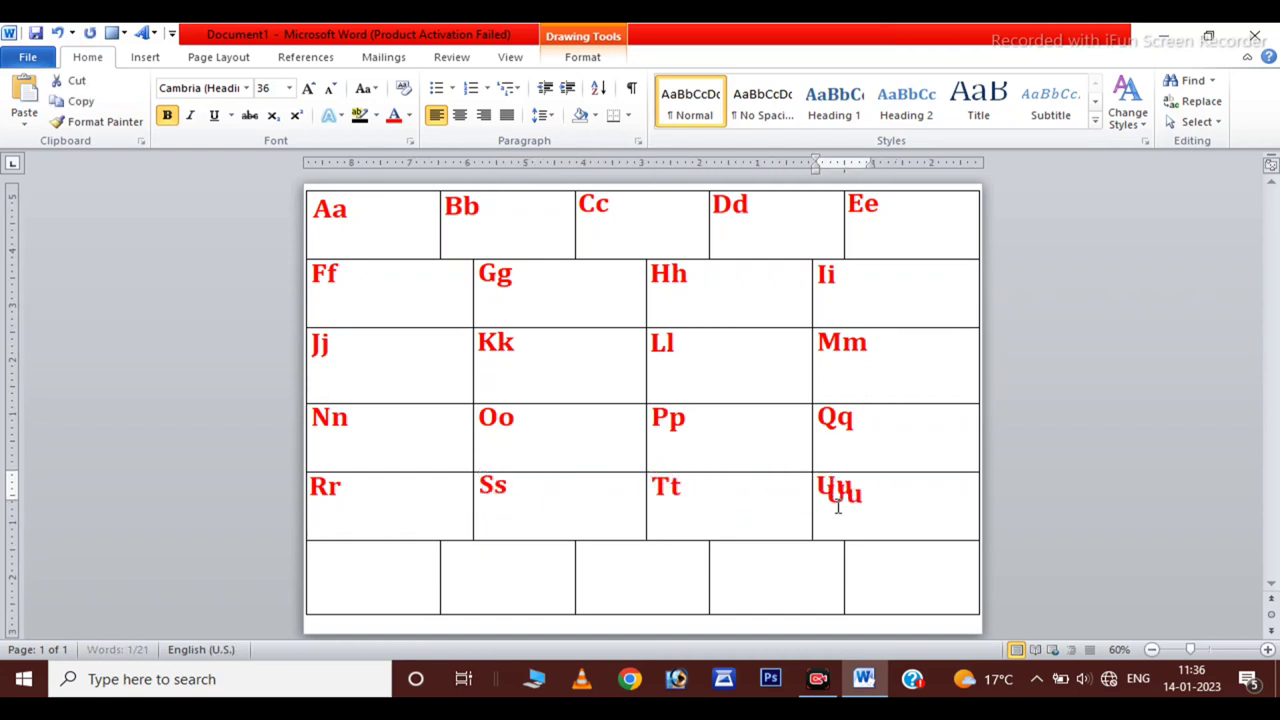
pyautogui.moveTo(830, 475)
pyautogui.mouseDown()
pyautogui.moveTo(330, 552)
pyautogui.moveTo(862, 537)
pyautogui.mouseUp()
pyautogui.write('Vv')
pyautogui.write('Ww')
pyautogui.write('Xx')
pyautogui.write('Yy')
pyautogui.write('Zz')
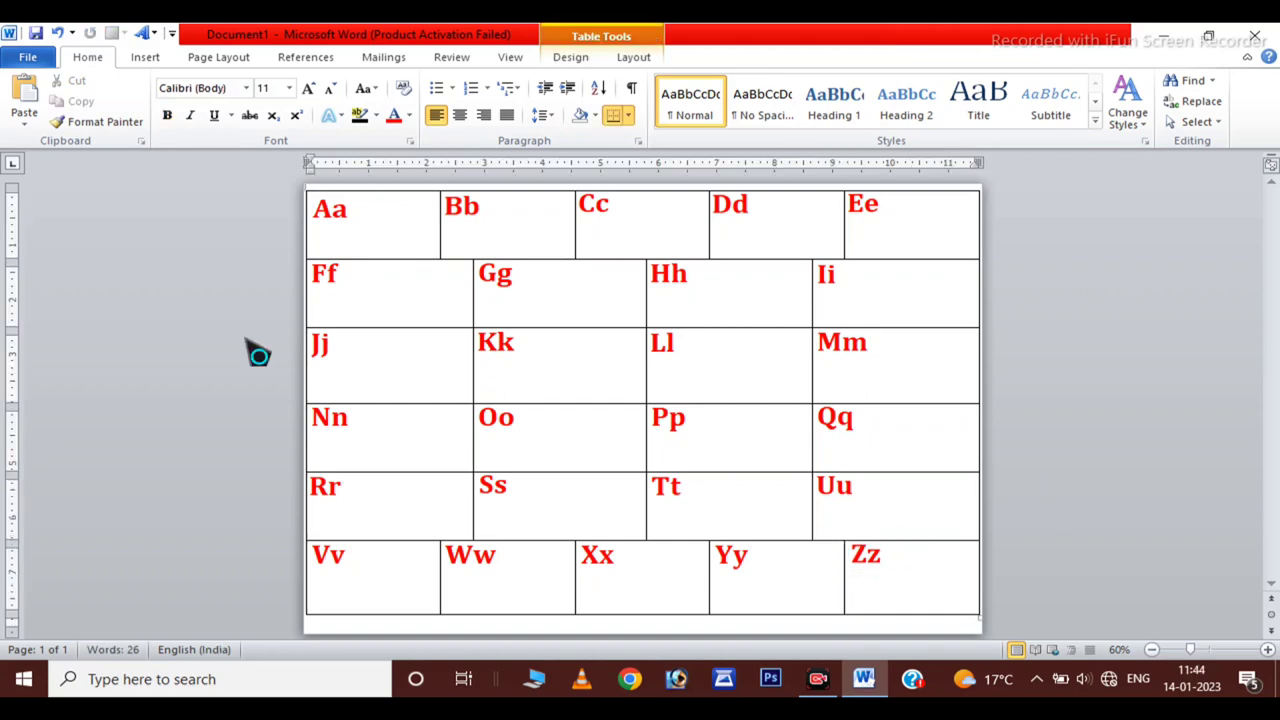
# Step: Insert the apple picture into the table
pyautogui.click(145, 57)
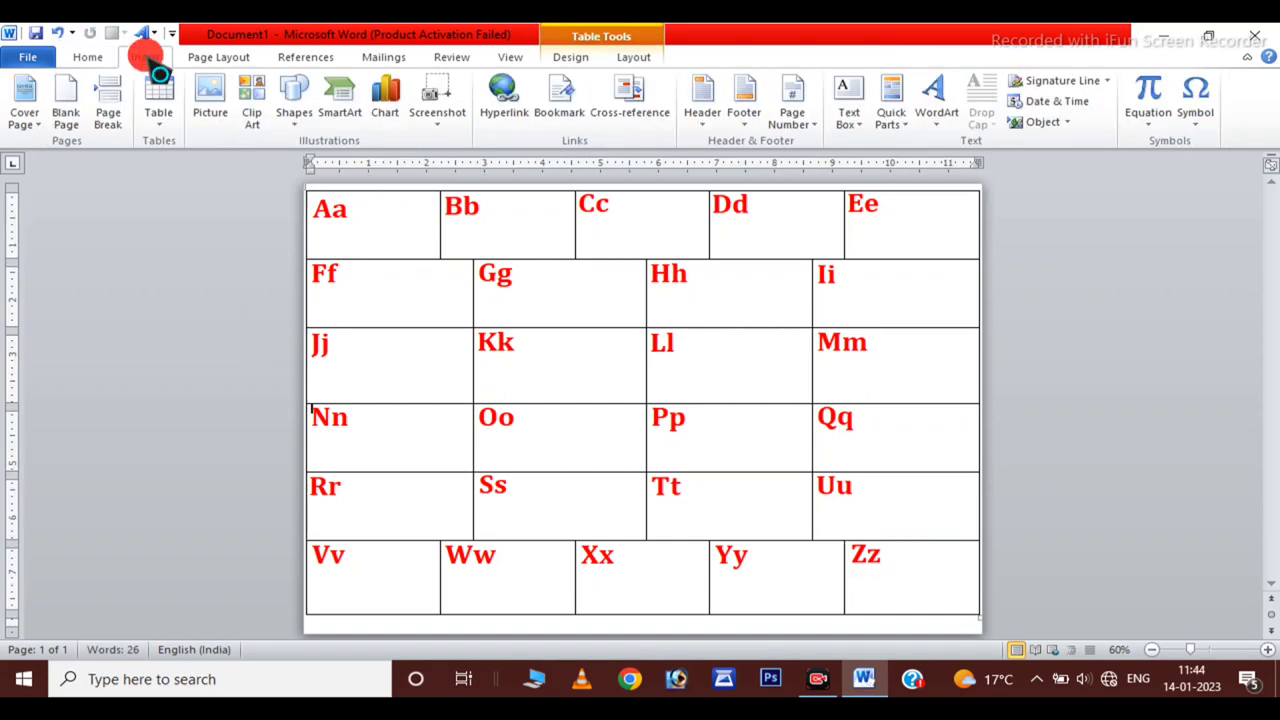
pyautogui.click(214, 104)
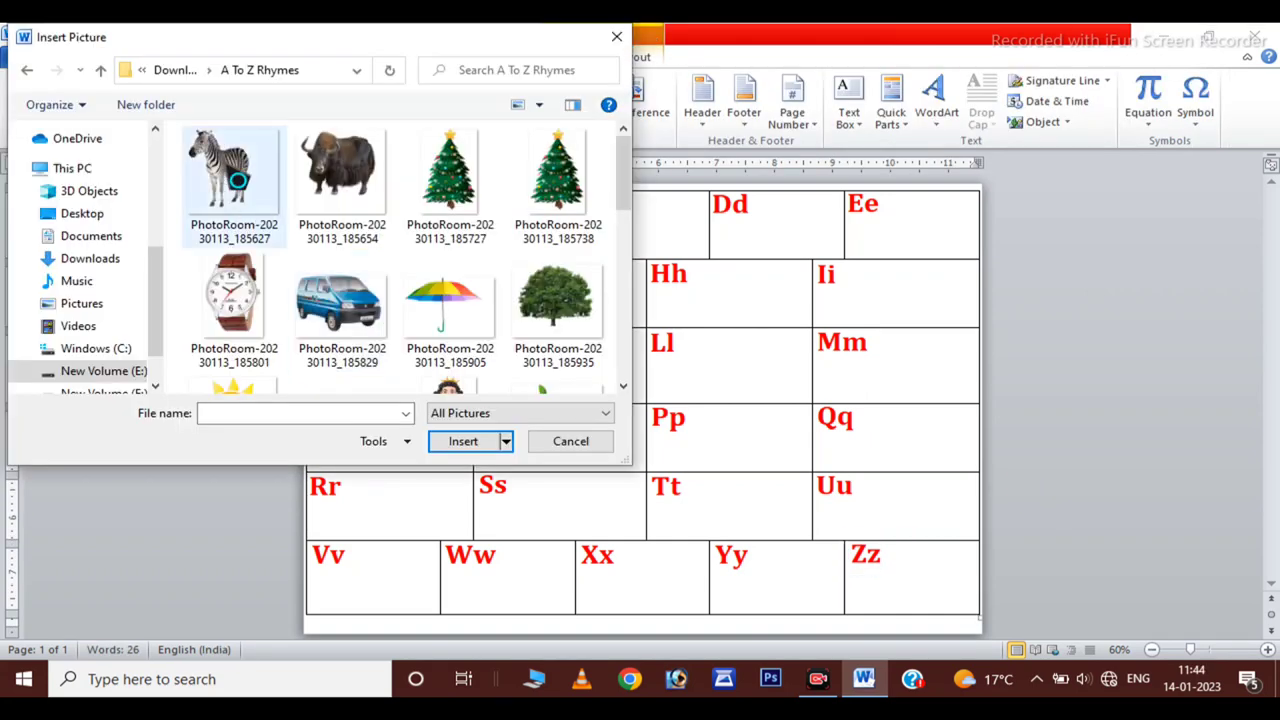
pyautogui.scroll(-2, 296, 307)
pyautogui.scroll(-2, 296, 307)
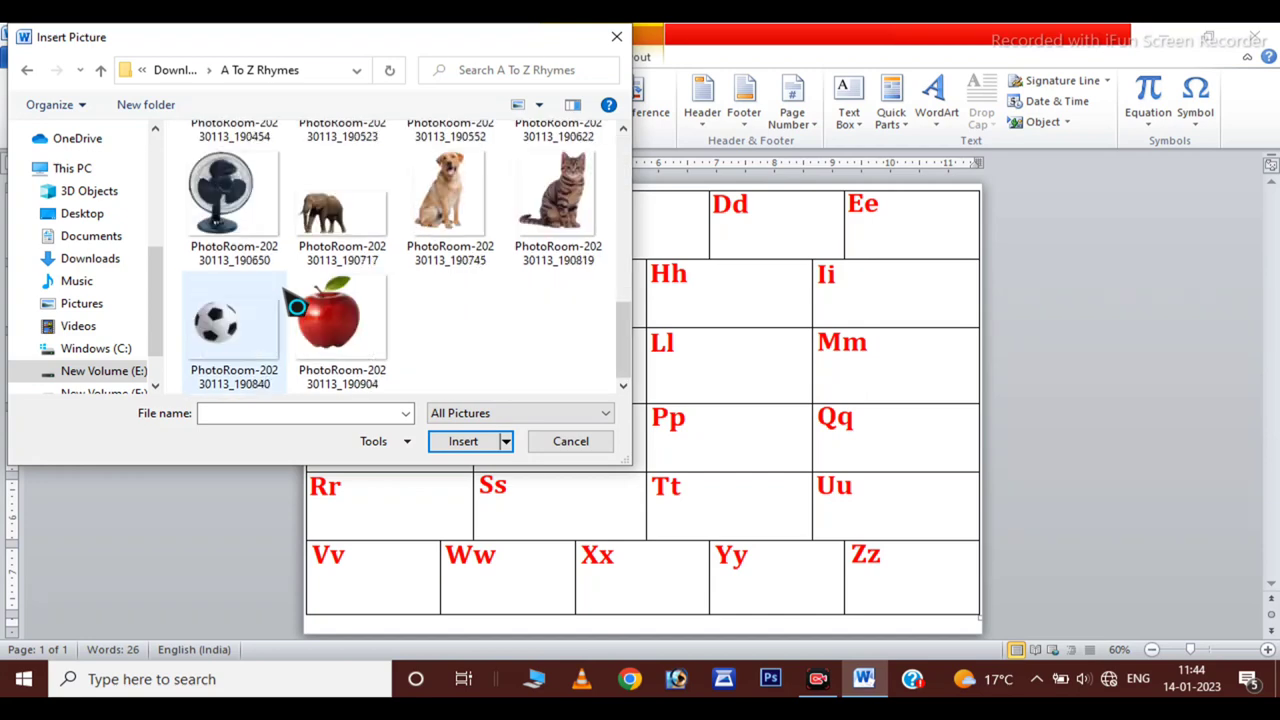
pyautogui.click(337, 341)
pyautogui.click(465, 441)
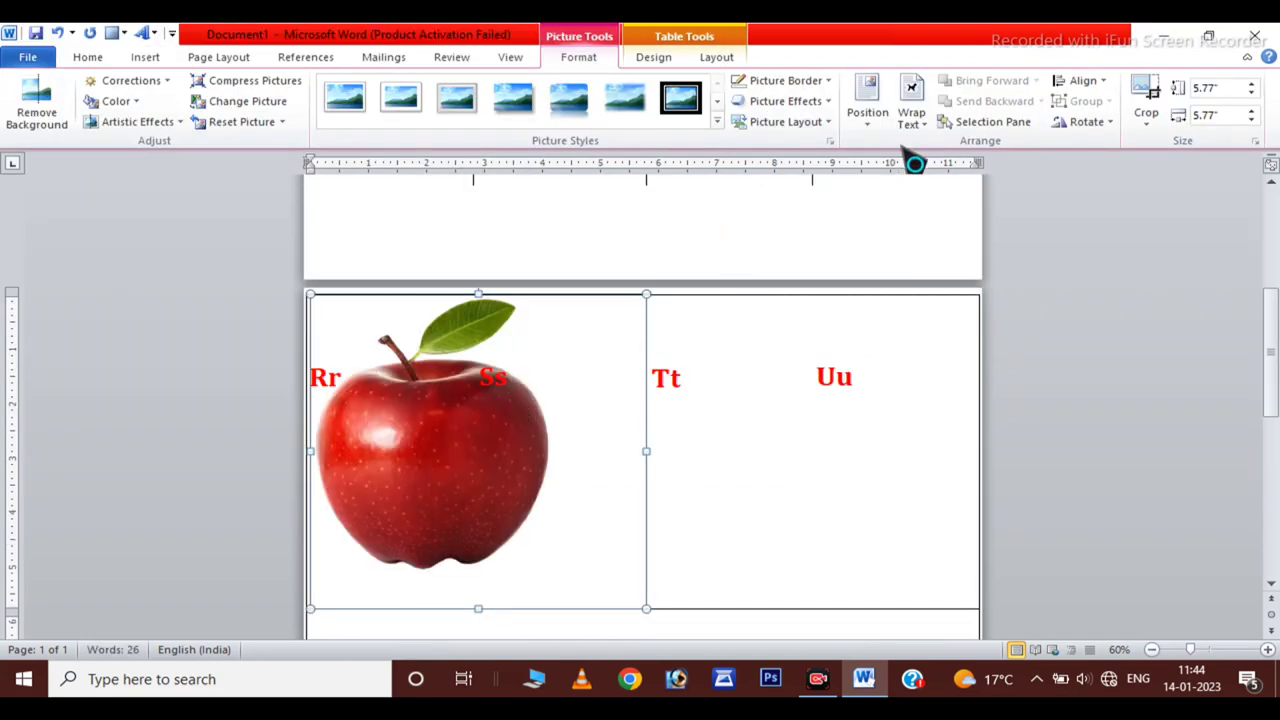
# Step: Set the apple to In Front of Text, shrink it and fit it beside Aa in the first cell
pyautogui.click(911, 112)
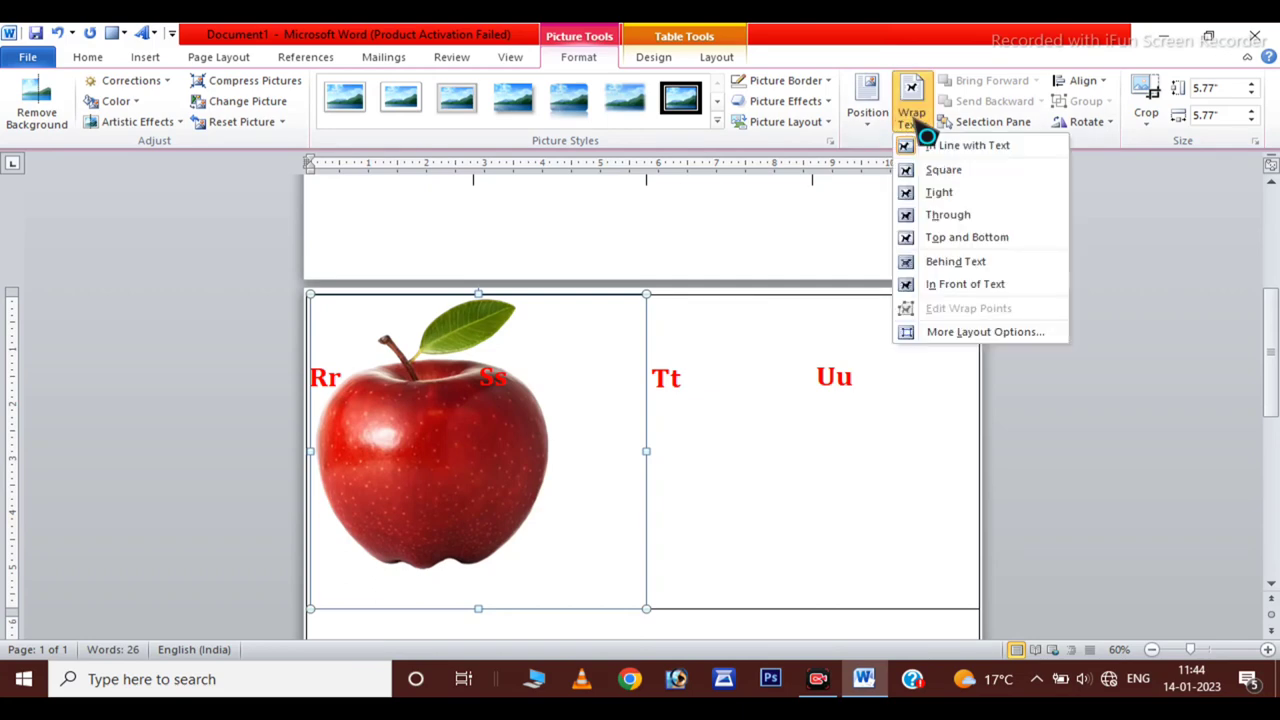
pyautogui.click(944, 286)
pyautogui.scroll(2, 671, 314)
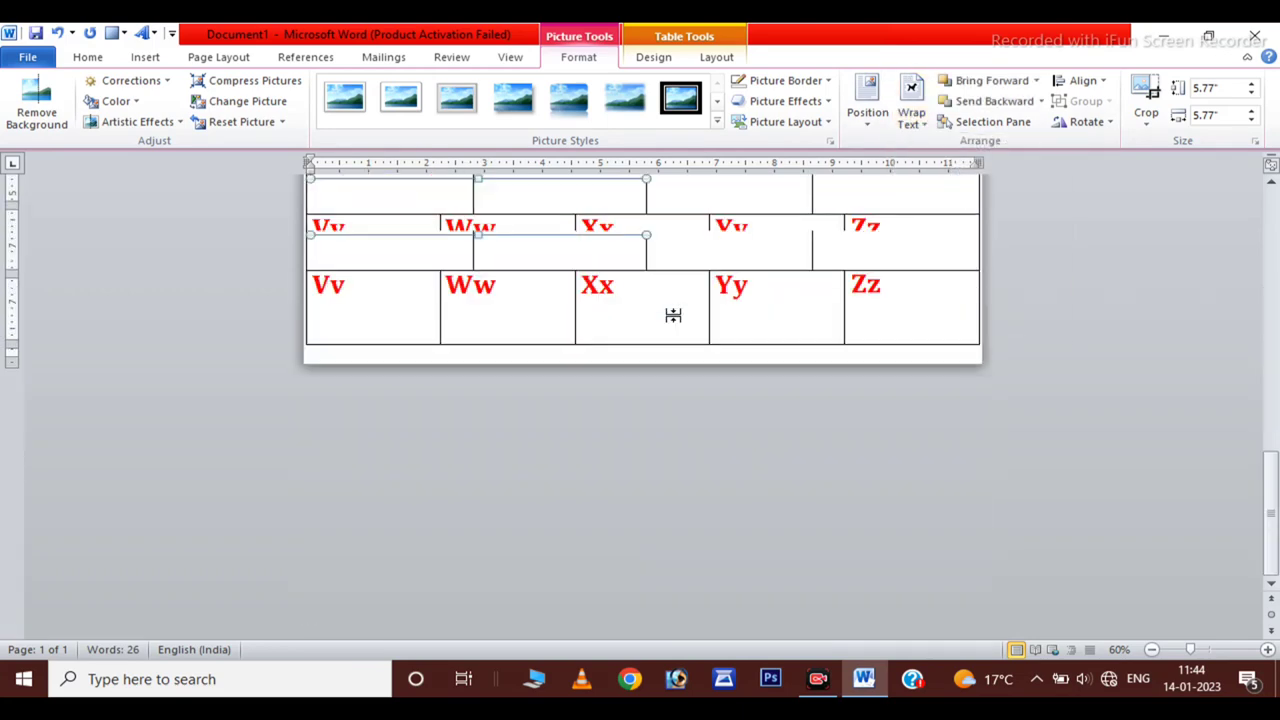
pyautogui.scroll(3, 677, 314)
pyautogui.scroll(1, 677, 306)
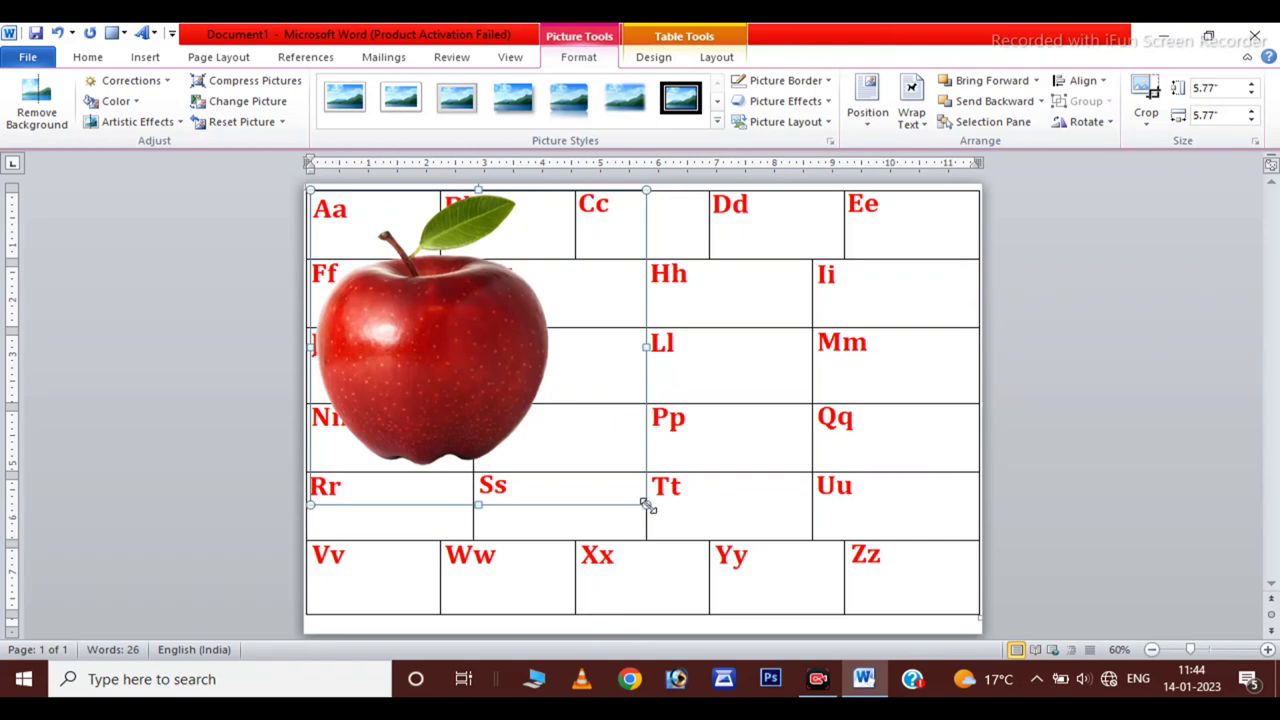
pyautogui.moveTo(645, 503); pyautogui.dragTo(437, 308)
pyautogui.moveTo(401, 262); pyautogui.dragTo(472, 330)
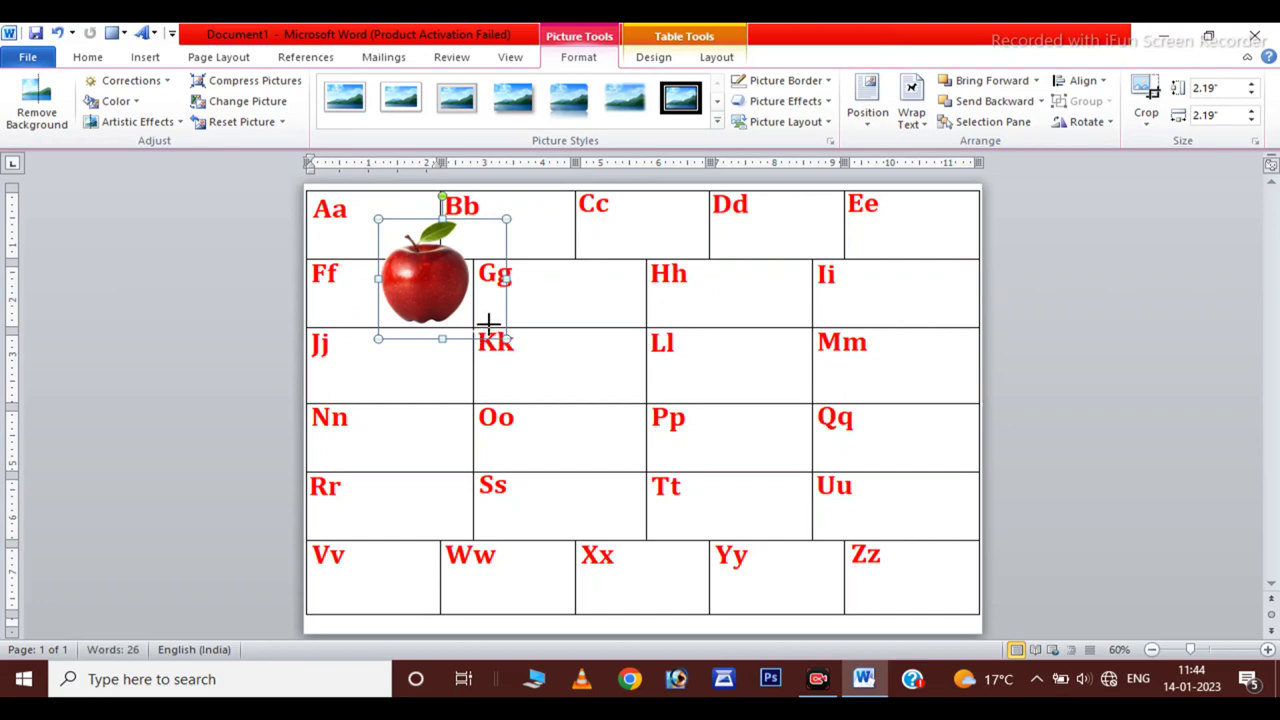
pyautogui.moveTo(435, 295); pyautogui.dragTo(408, 228)
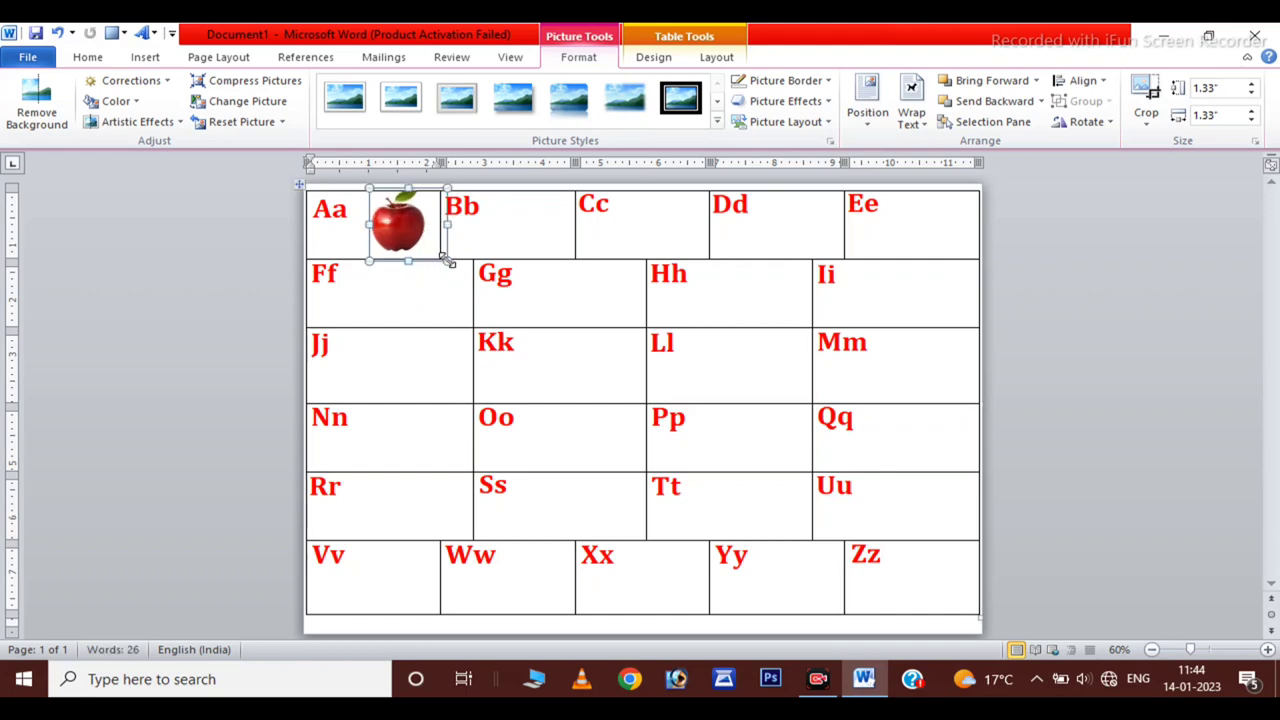
pyautogui.moveTo(443, 256); pyautogui.dragTo(442, 255)
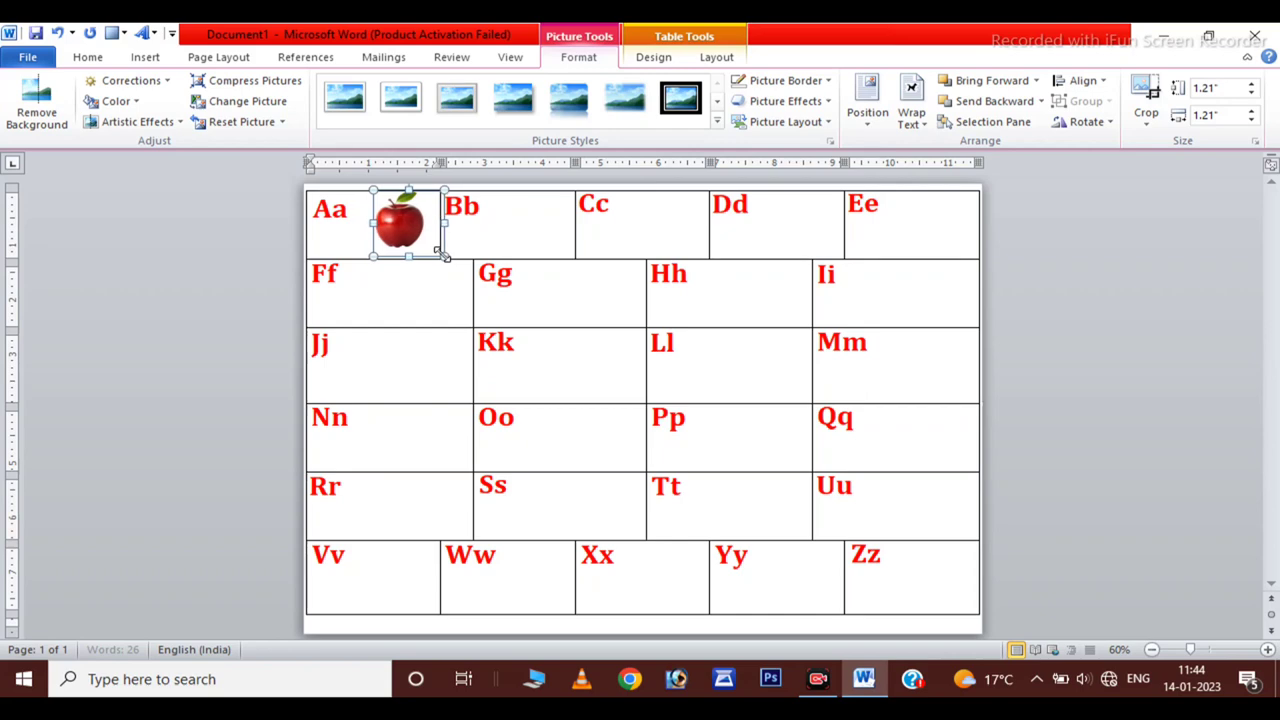
pyautogui.moveTo(441, 254); pyautogui.dragTo(443, 258)
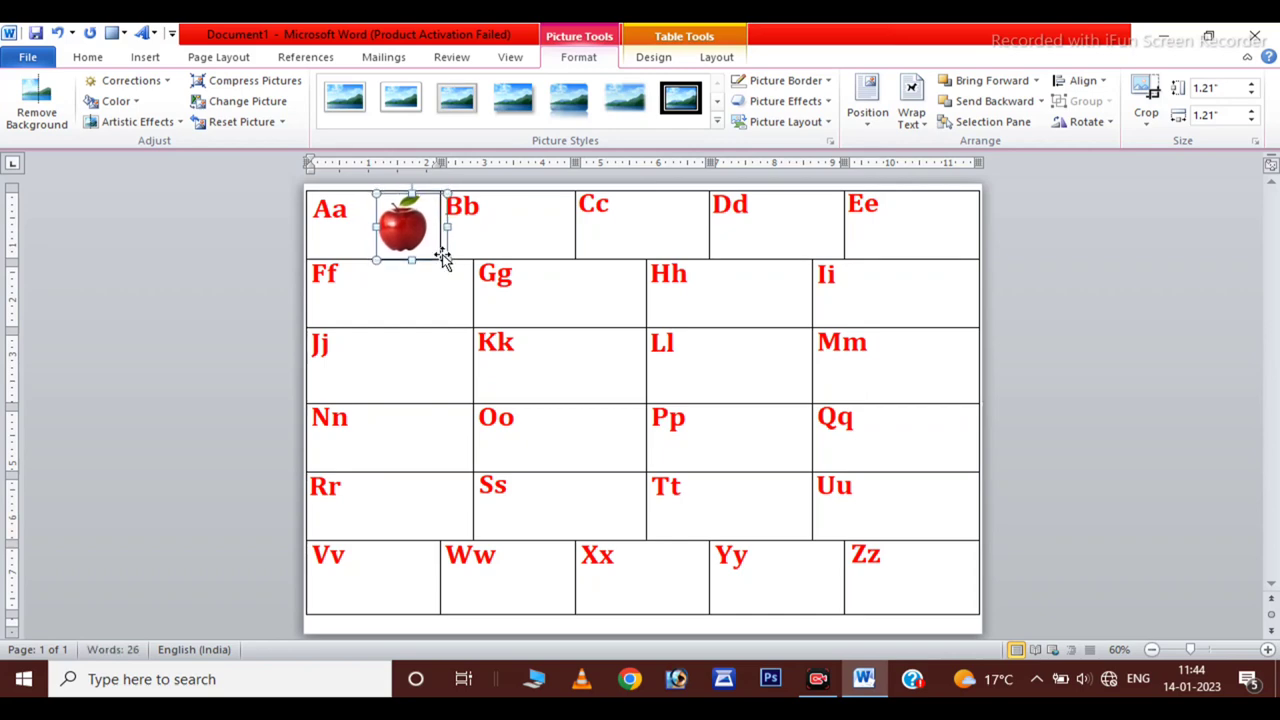
# Step: Reopen the Insert Picture chooser for the next image
pyautogui.click(524, 245)
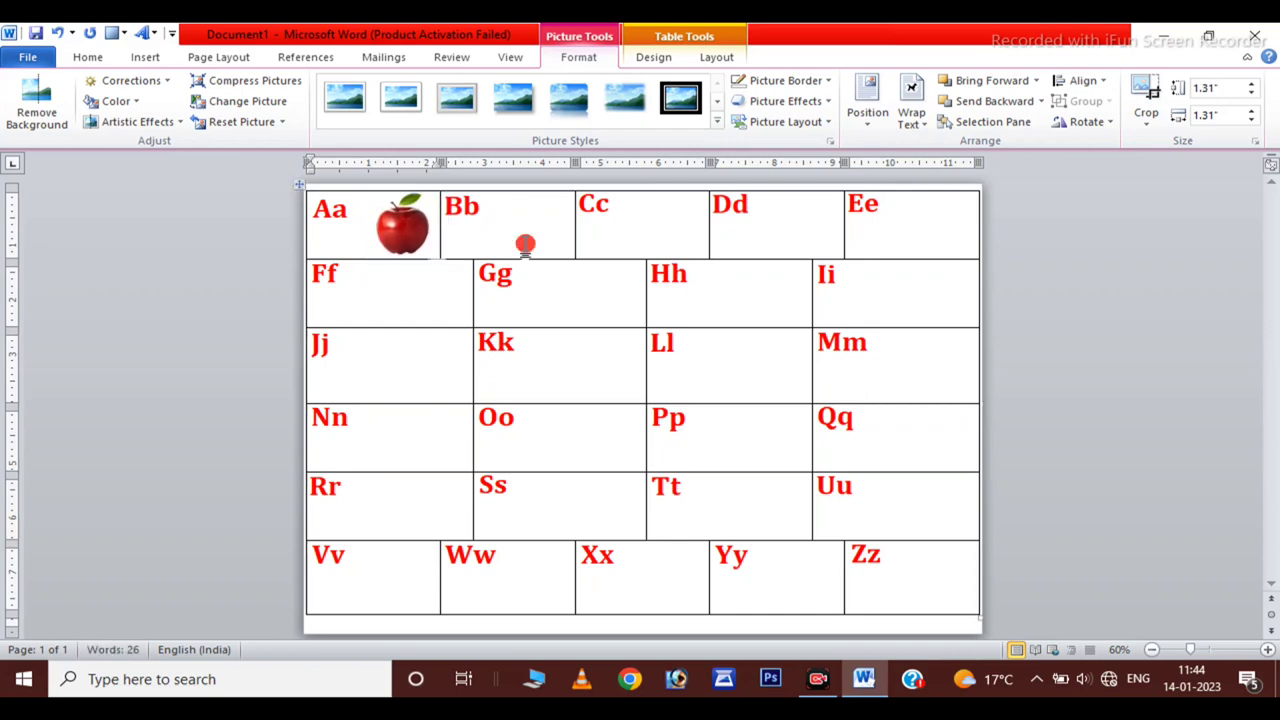
pyautogui.click(155, 60)
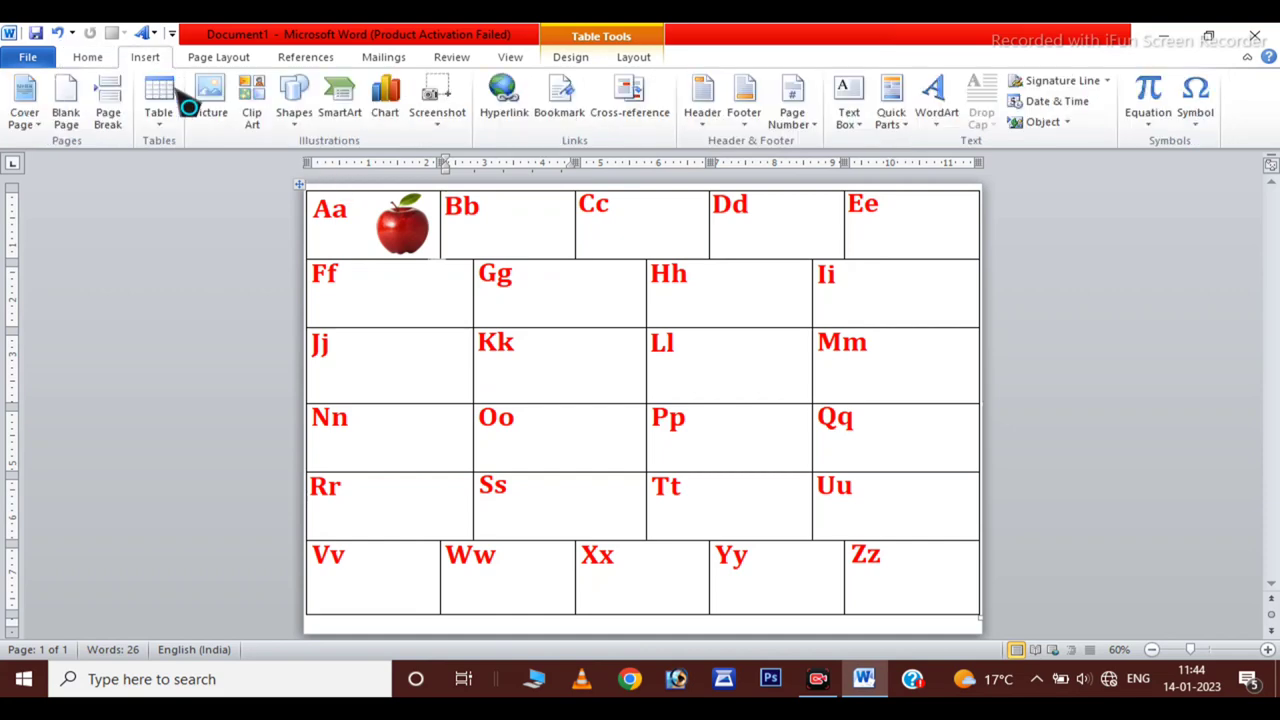
pyautogui.click(208, 104)
# Step: Insert the football picture in front of text and shrink it beside Bb
pyautogui.scroll(-5, 494, 363)
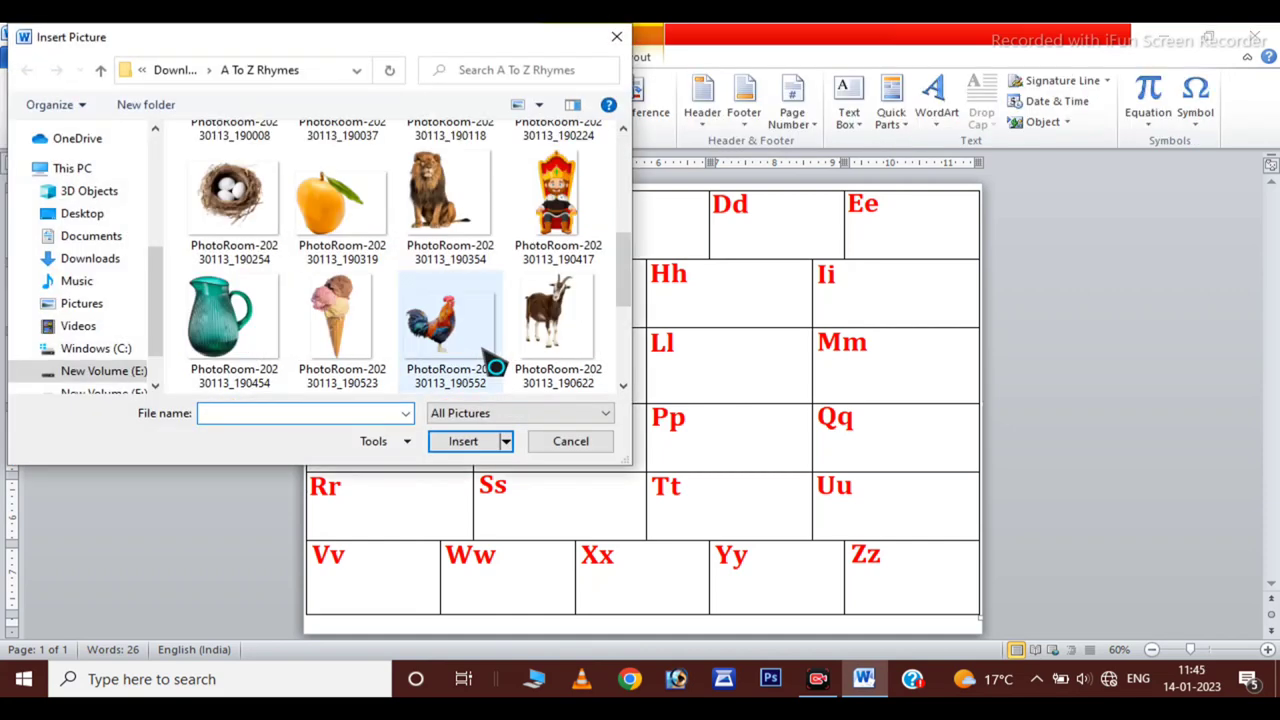
pyautogui.scroll(-3, 490, 345)
pyautogui.click(216, 322)
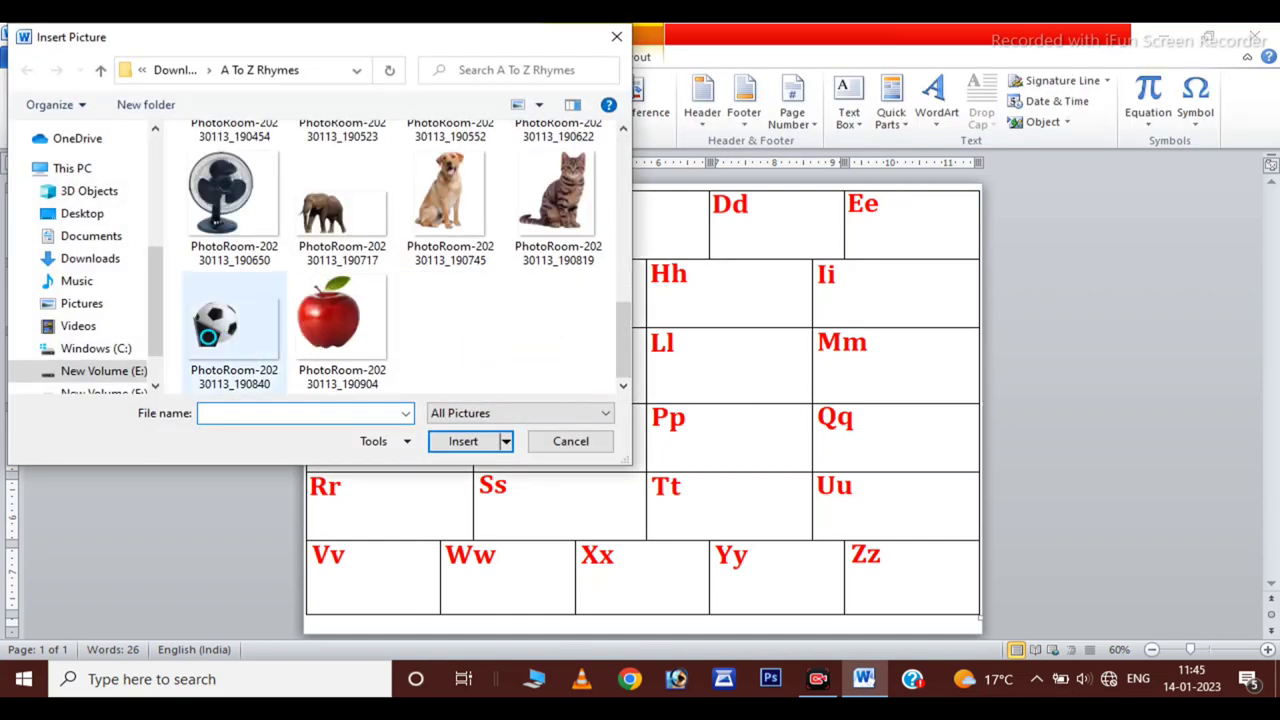
pyautogui.click(460, 441)
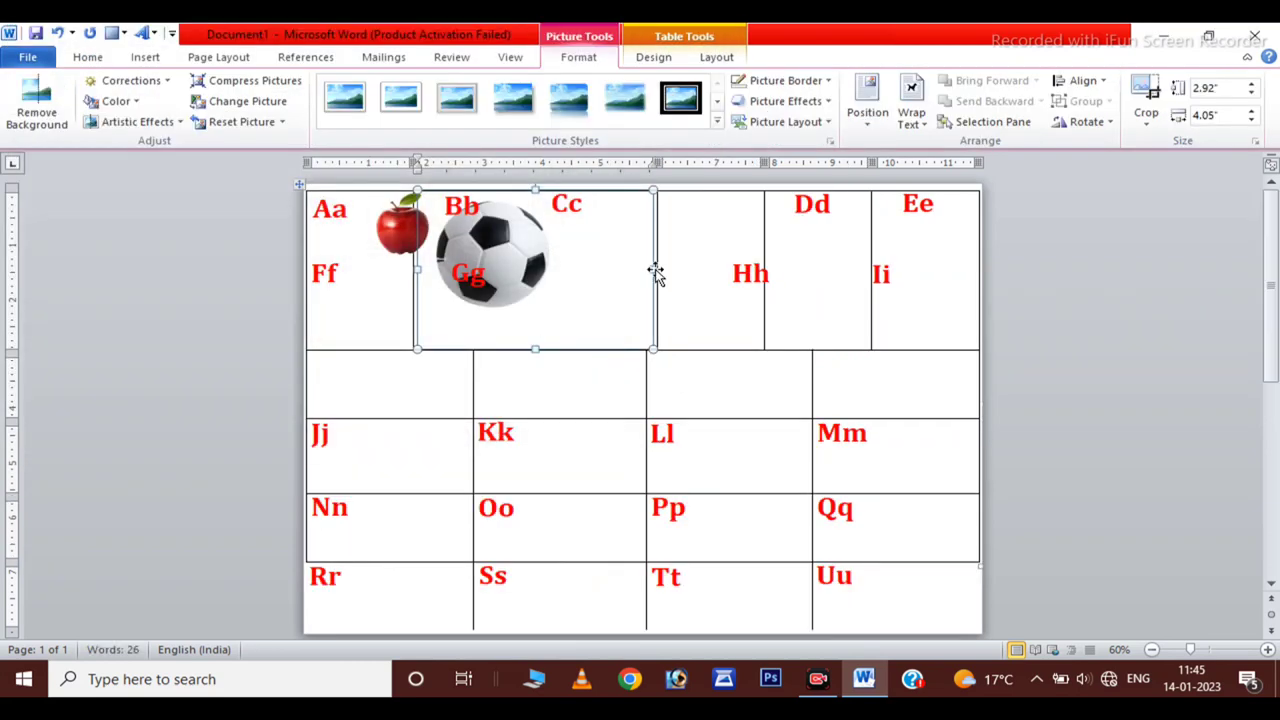
pyautogui.click(911, 112)
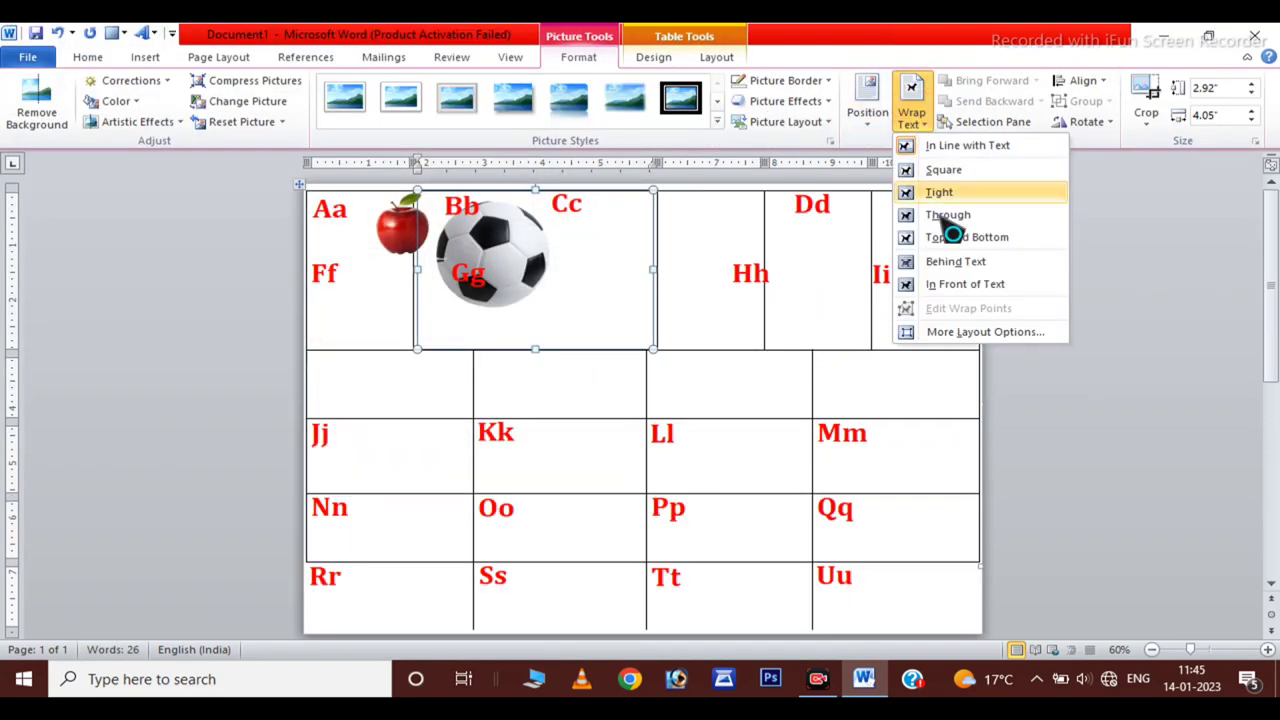
pyautogui.click(945, 284)
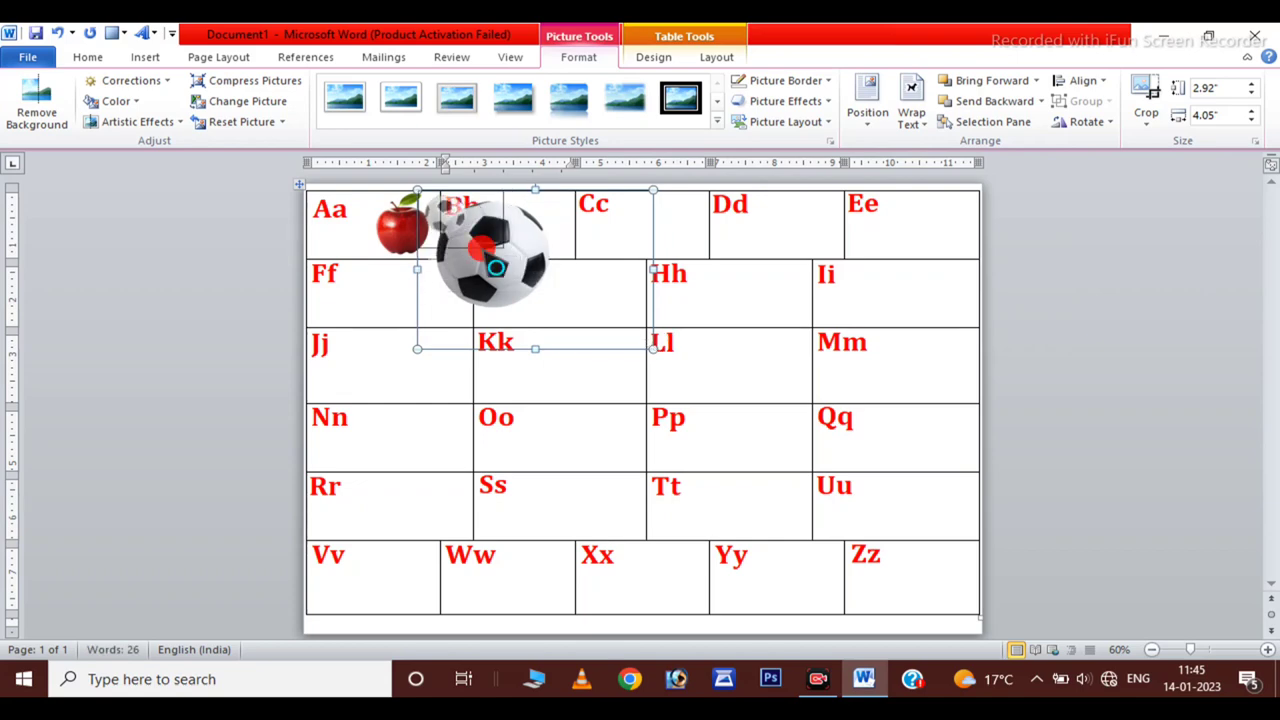
pyautogui.moveTo(652, 349)
pyautogui.mouseDown()
pyautogui.moveTo(503, 248)
pyautogui.moveTo(611, 231)
pyautogui.moveTo(604, 276)
pyautogui.mouseUp()
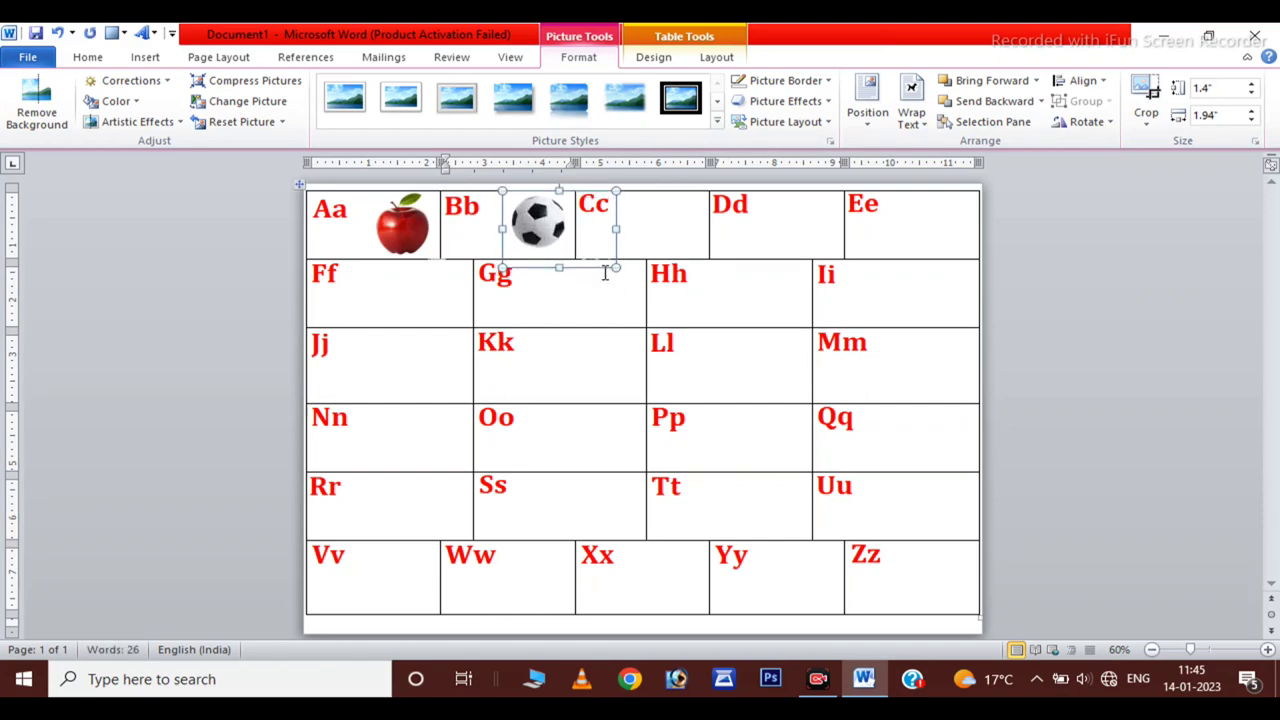
# Step: Add the cat picture in front of text, shrunk, flipped horizontally and nudged into Cc
pyautogui.click(145, 57)
pyautogui.click(195, 90)
pyautogui.doubleClick(554, 186)
pyautogui.click(911, 110)
pyautogui.click(960, 263)
pyautogui.moveTo(796, 535)
pyautogui.mouseDown()
pyautogui.moveTo(573, 355)
pyautogui.moveTo(657, 230)
pyautogui.mouseUp()
pyautogui.click(1087, 121)
pyautogui.click(1128, 209)
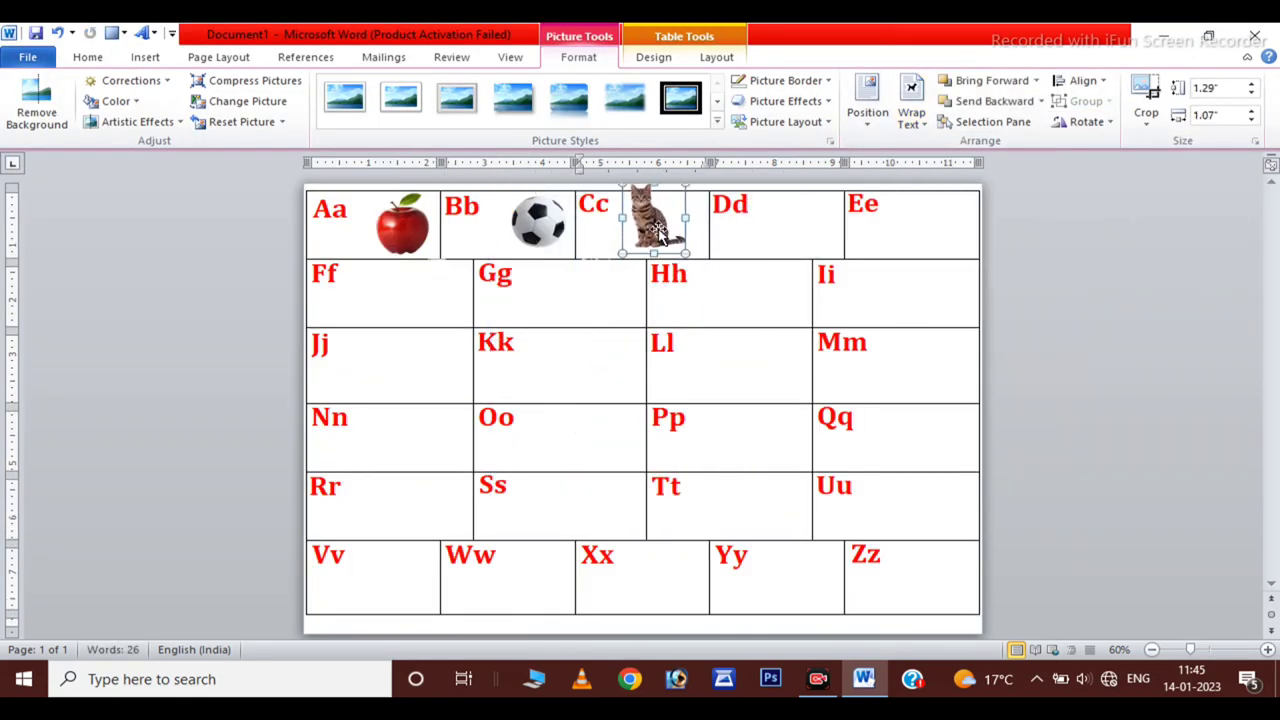
pyautogui.press('Right')
pyautogui.press('Right')
pyautogui.press('Right')
pyautogui.press('Right')
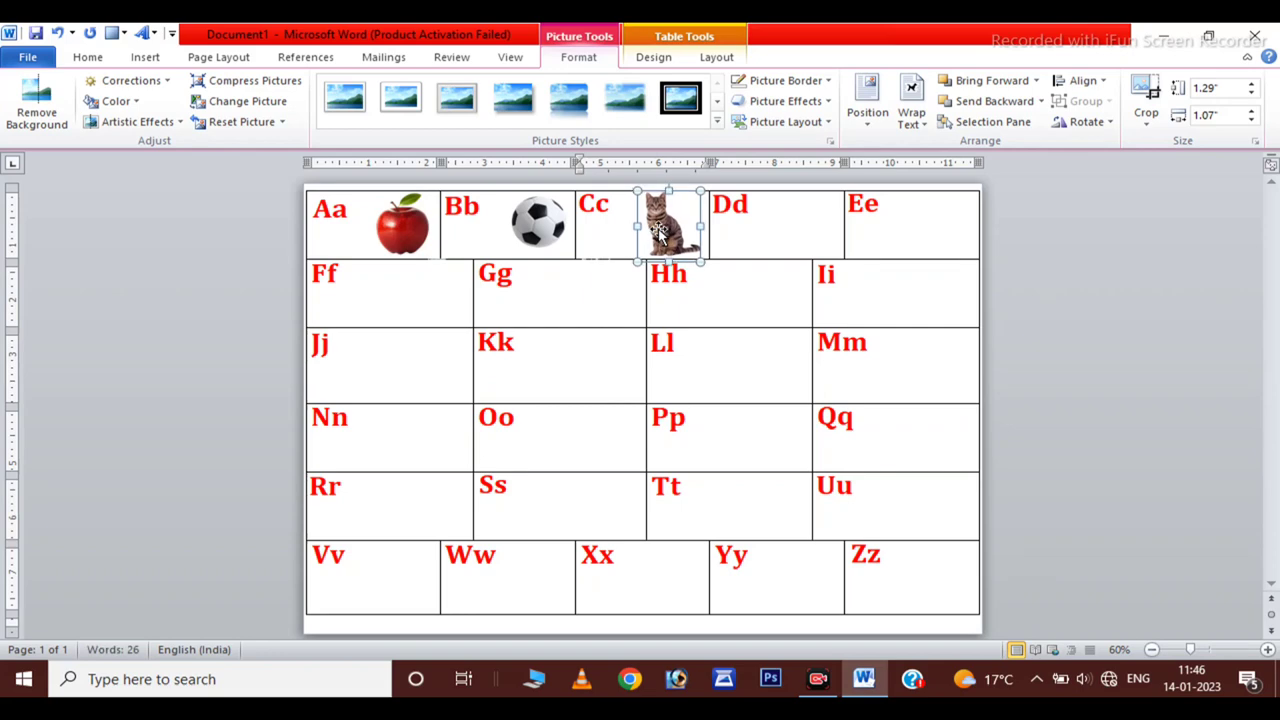
pyautogui.click(471, 306)
# Step: Insert the dog photo in front of text, shrink it and move it into Dd
pyautogui.click(145, 57)
pyautogui.click(212, 95)
pyautogui.doubleClick(443, 180)
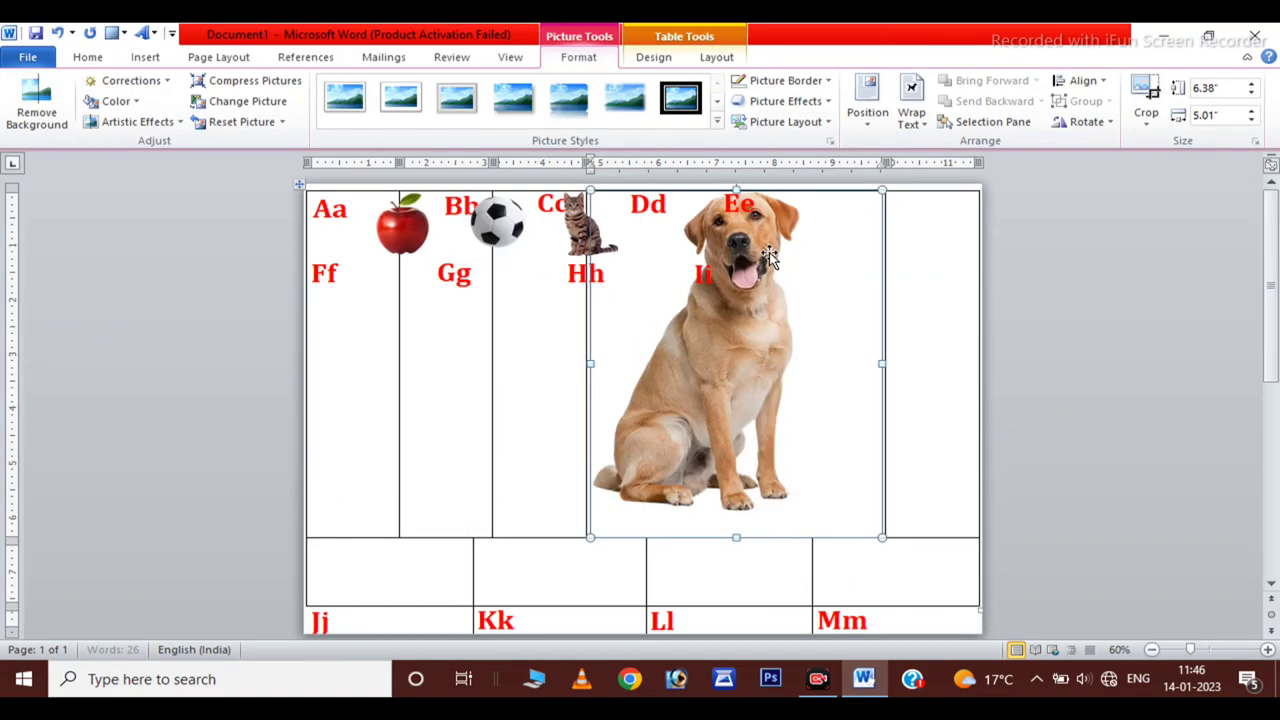
pyautogui.click(911, 112)
pyautogui.click(920, 280)
pyautogui.moveTo(882, 537); pyautogui.dragTo(676, 282)
pyautogui.moveTo(646, 250)
pyautogui.mouseDown()
pyautogui.moveTo(832, 252)
pyautogui.moveTo(840, 265)
pyautogui.mouseUp()
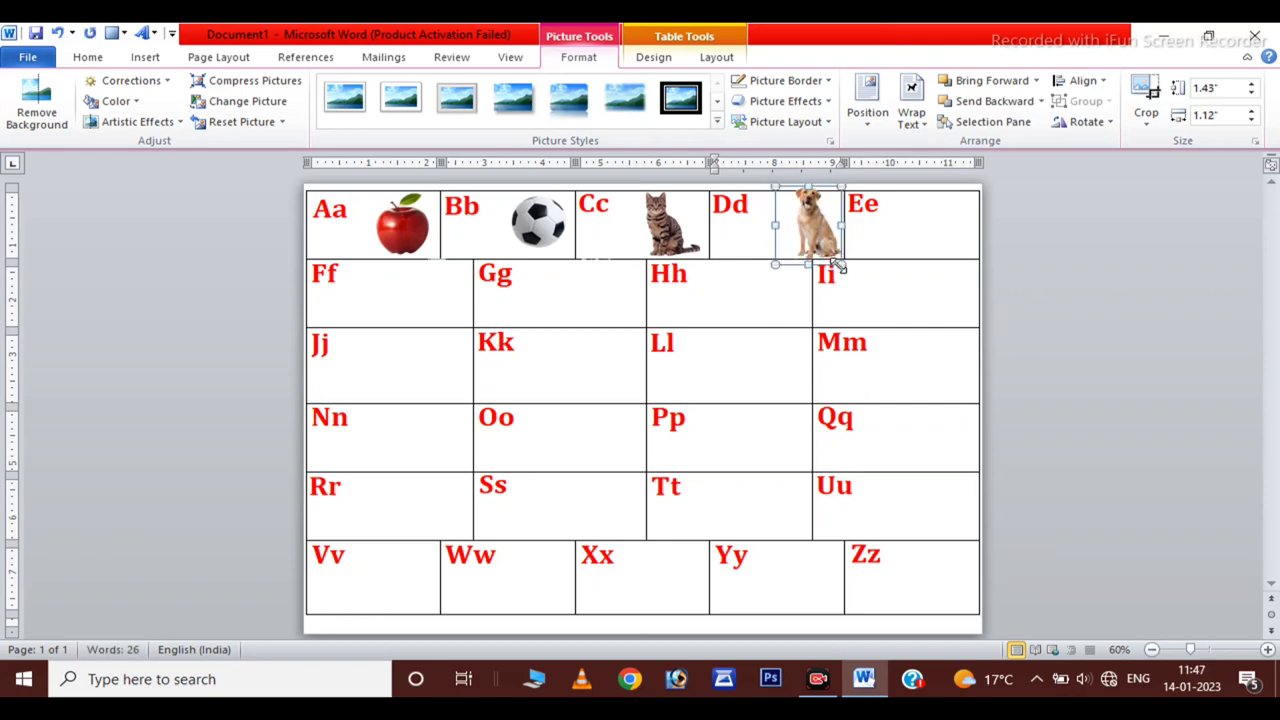
pyautogui.click(850, 280)
pyautogui.click(810, 225)
# Step: Insert the elephant picture, shrink it and place it in the Ee cell
pyautogui.click(850, 280)
pyautogui.click(145, 57)
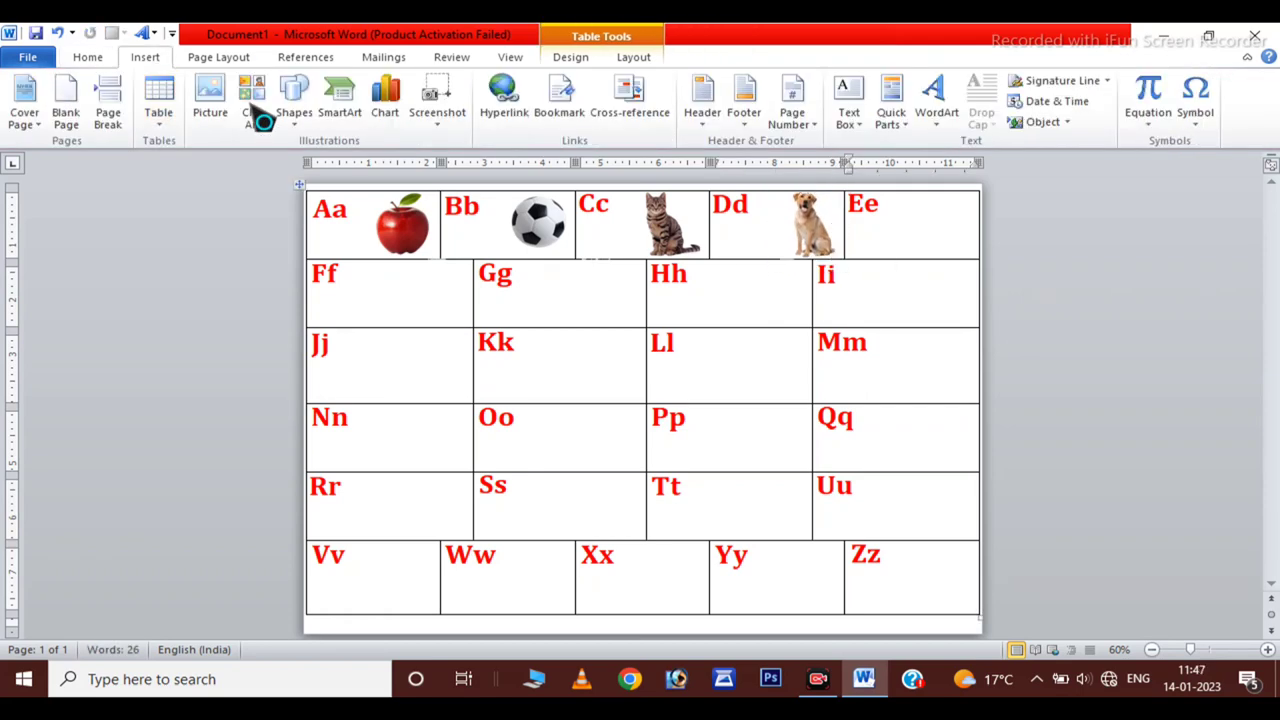
pyautogui.click(210, 100)
pyautogui.click(329, 190)
pyautogui.click(460, 440)
pyautogui.moveTo(777, 400); pyautogui.dragTo(642, 252)
pyautogui.moveTo(545, 228)
pyautogui.mouseDown()
pyautogui.moveTo(918, 228)
pyautogui.moveTo(905, 228)
pyautogui.mouseUp()
pyautogui.moveTo(970, 255); pyautogui.dragTo(952, 250)
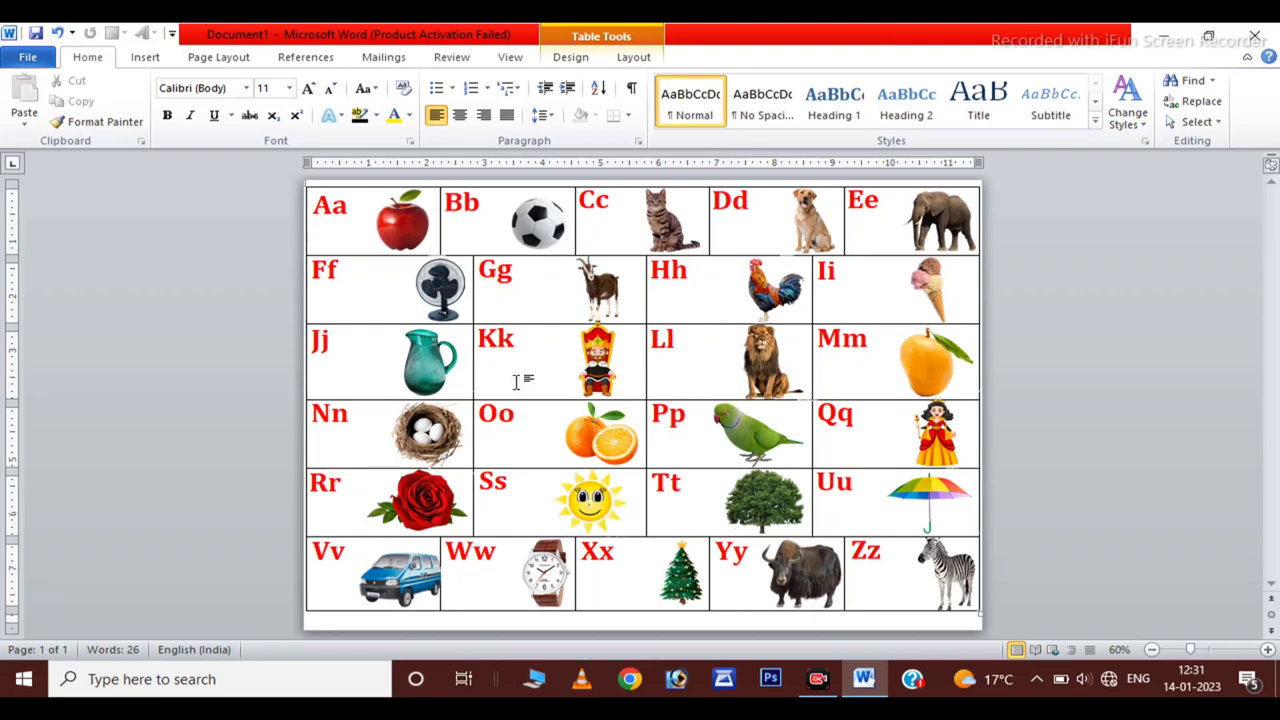
# Step: Draw a text box below Aa in the first cell and type Apple
pyautogui.click(145, 58)
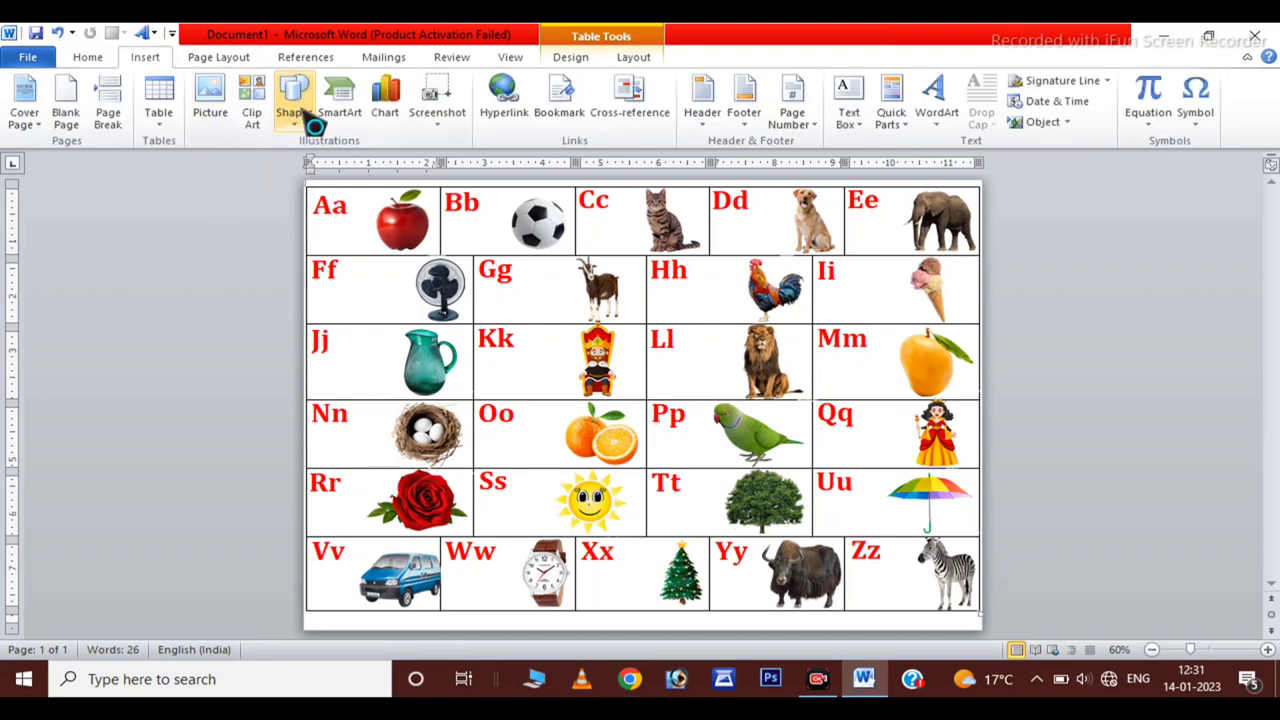
pyautogui.click(300, 105)
pyautogui.click(286, 160)
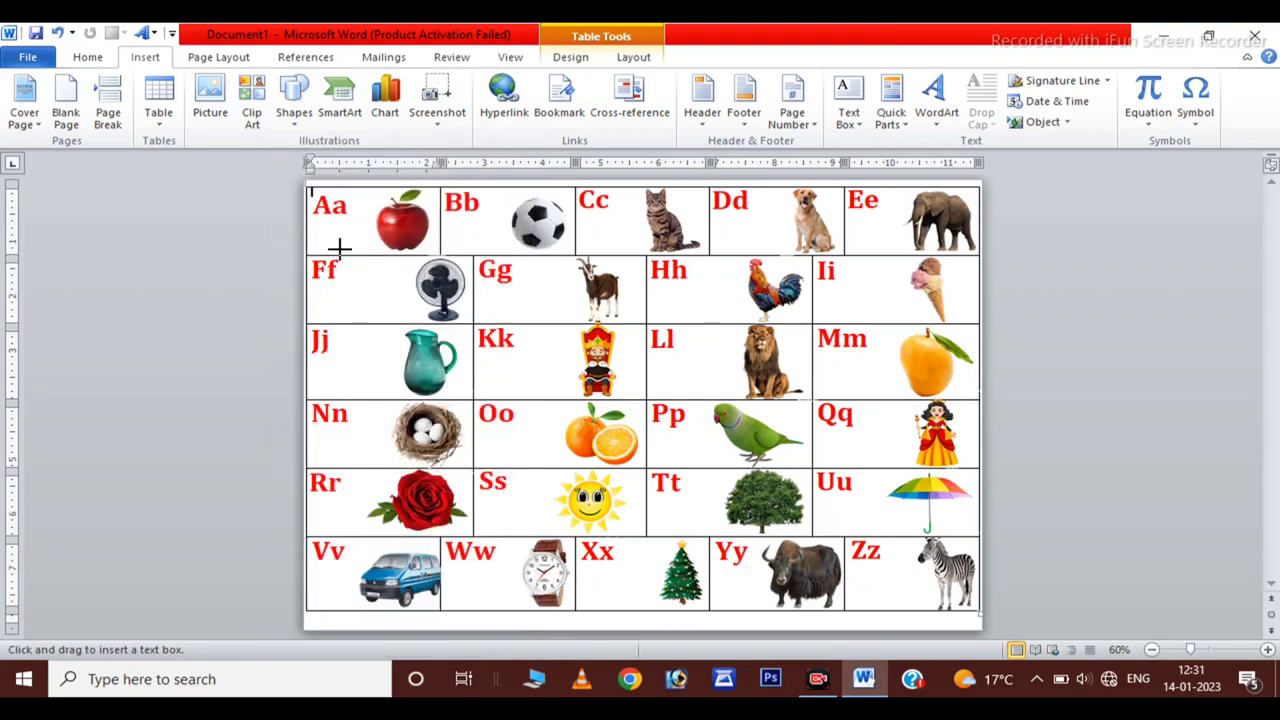
pyautogui.moveTo(315, 226); pyautogui.dragTo(358, 243)
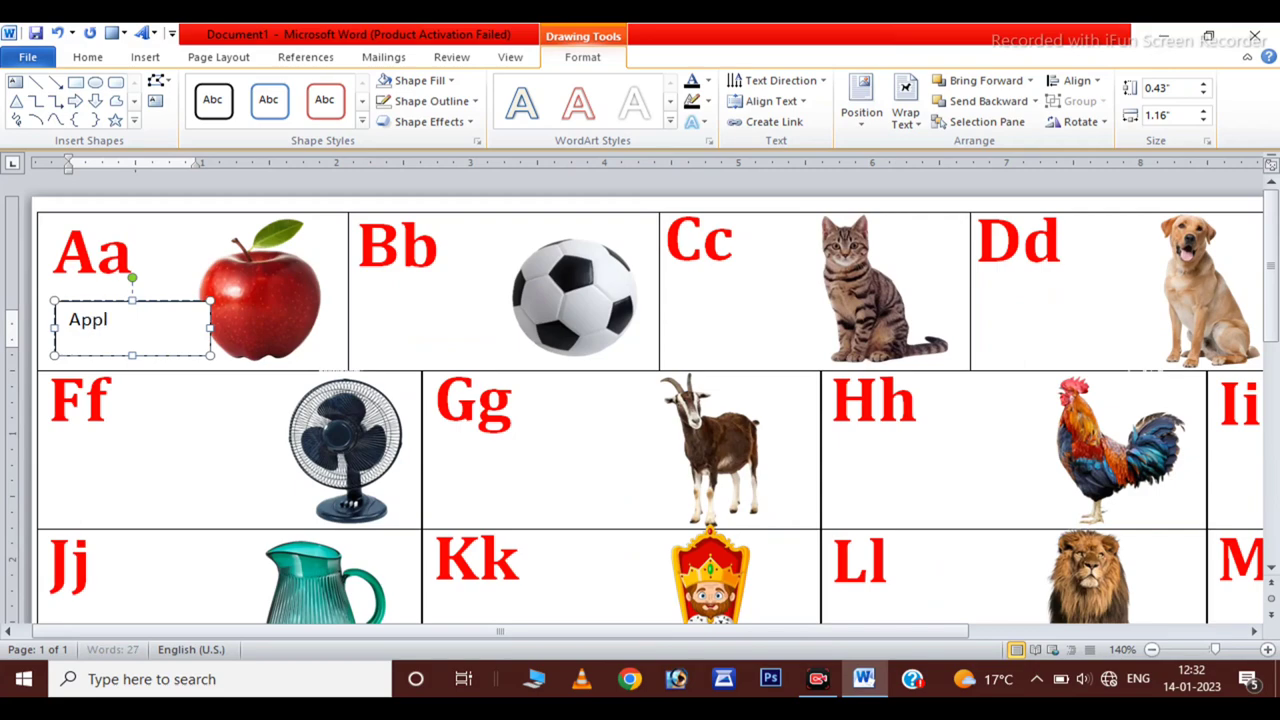
pyautogui.scroll(-1, 120, 318)
pyautogui.scroll(-4, 128, 334)
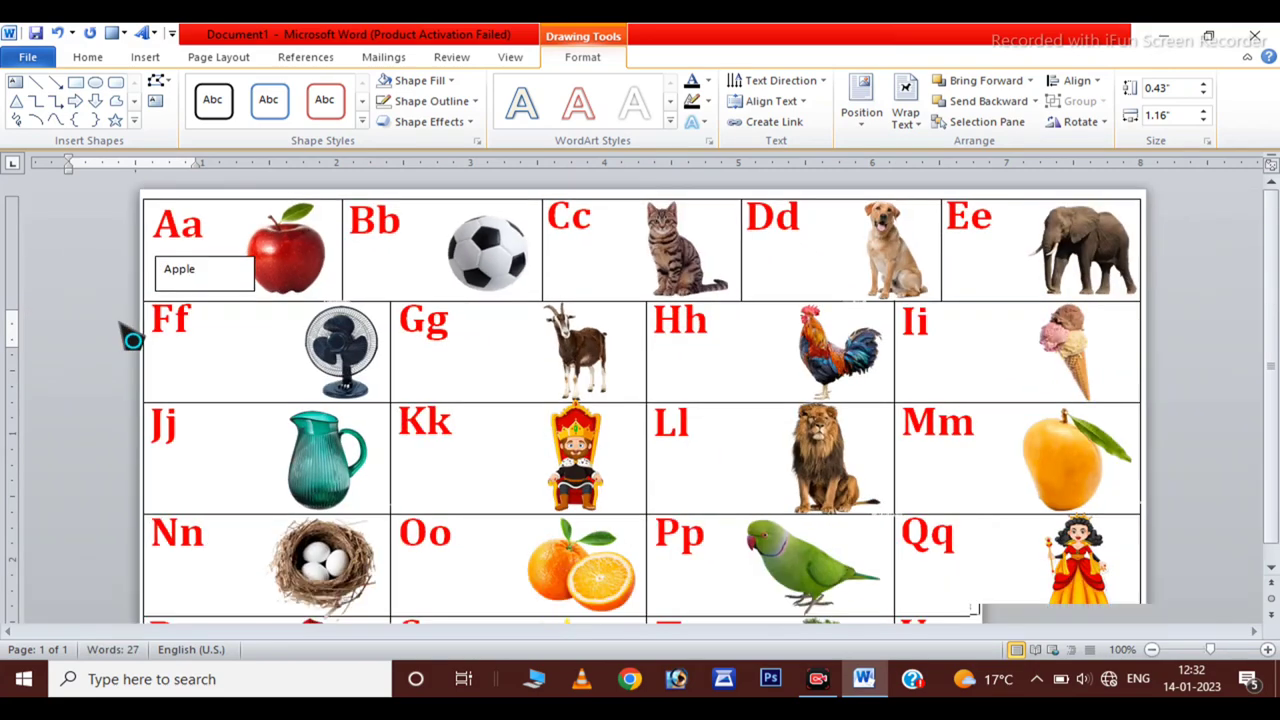
pyautogui.scroll(-1, 150, 340)
pyautogui.scroll(-2, 190, 354)
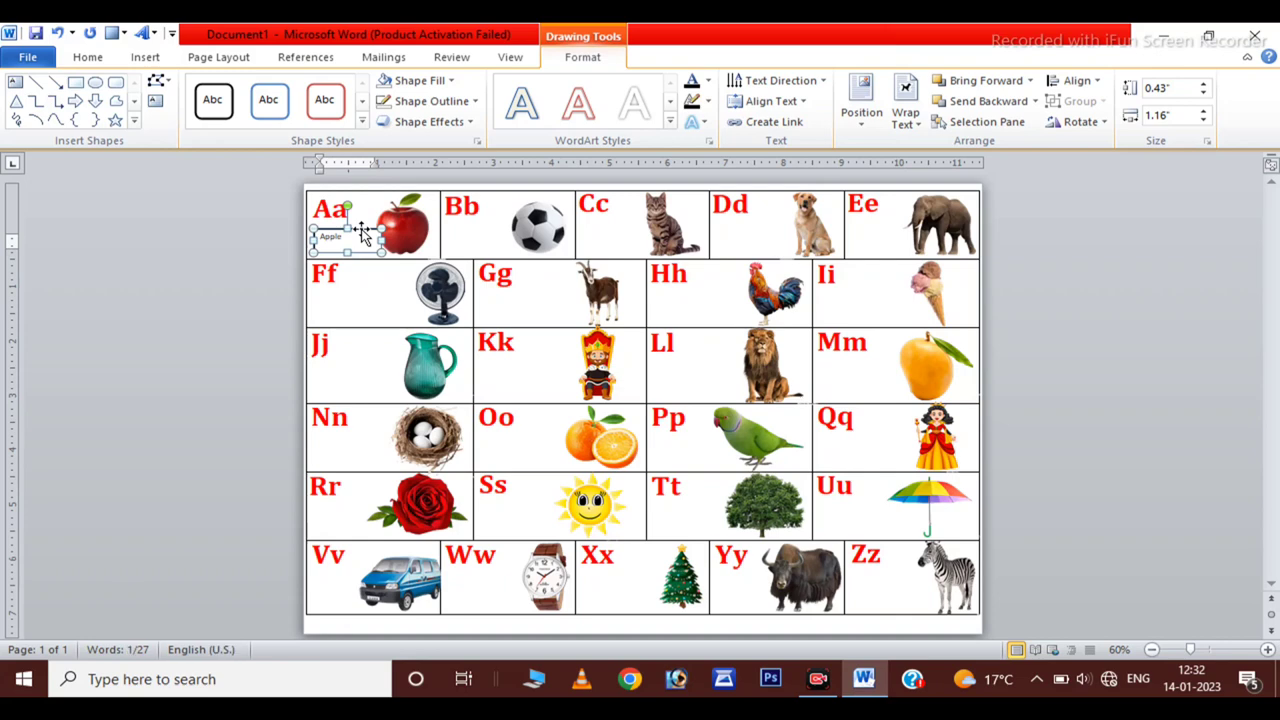
# Step: Enlarge the Apple label text two sizes and make it bold
pyautogui.click(87, 57)
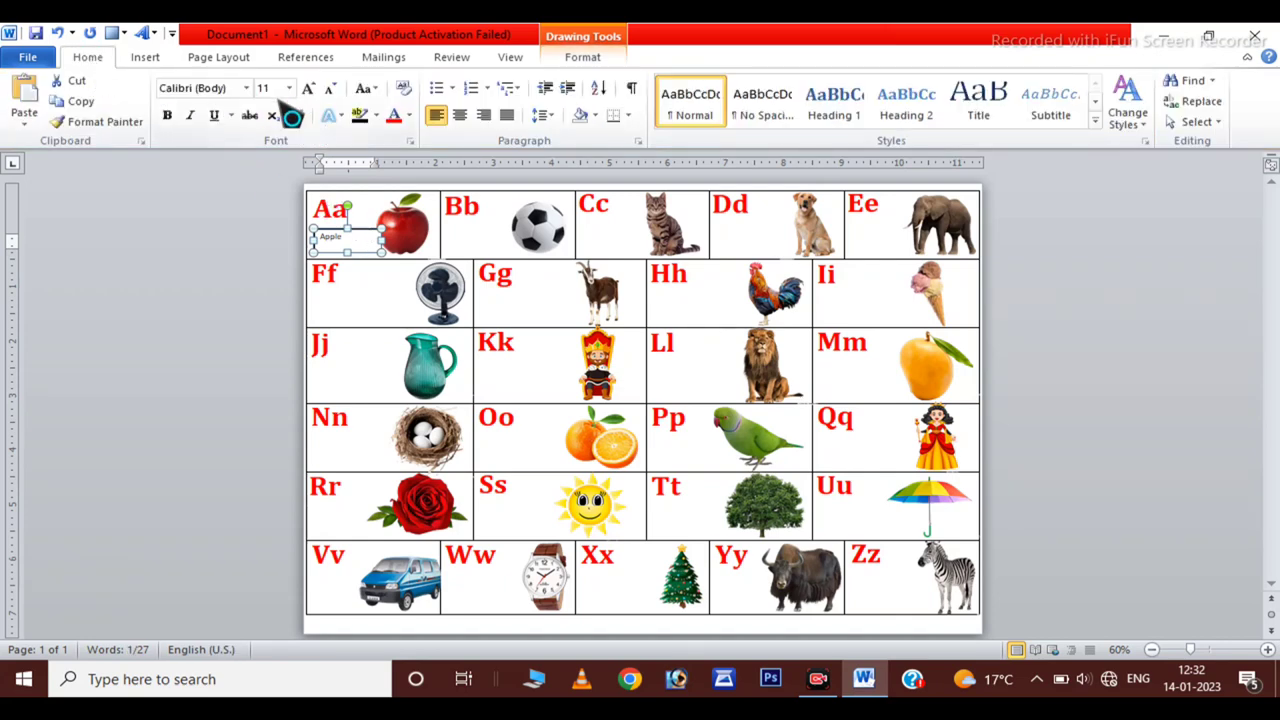
pyautogui.click(309, 88)
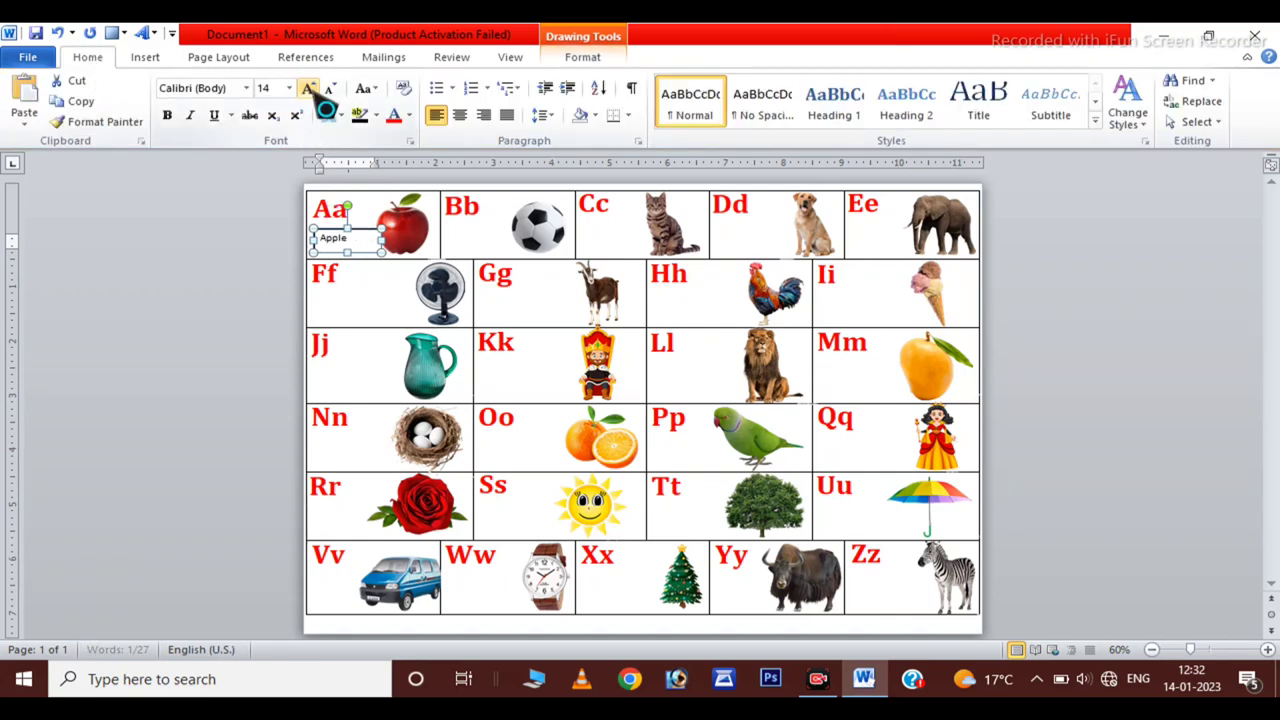
pyautogui.click(311, 88)
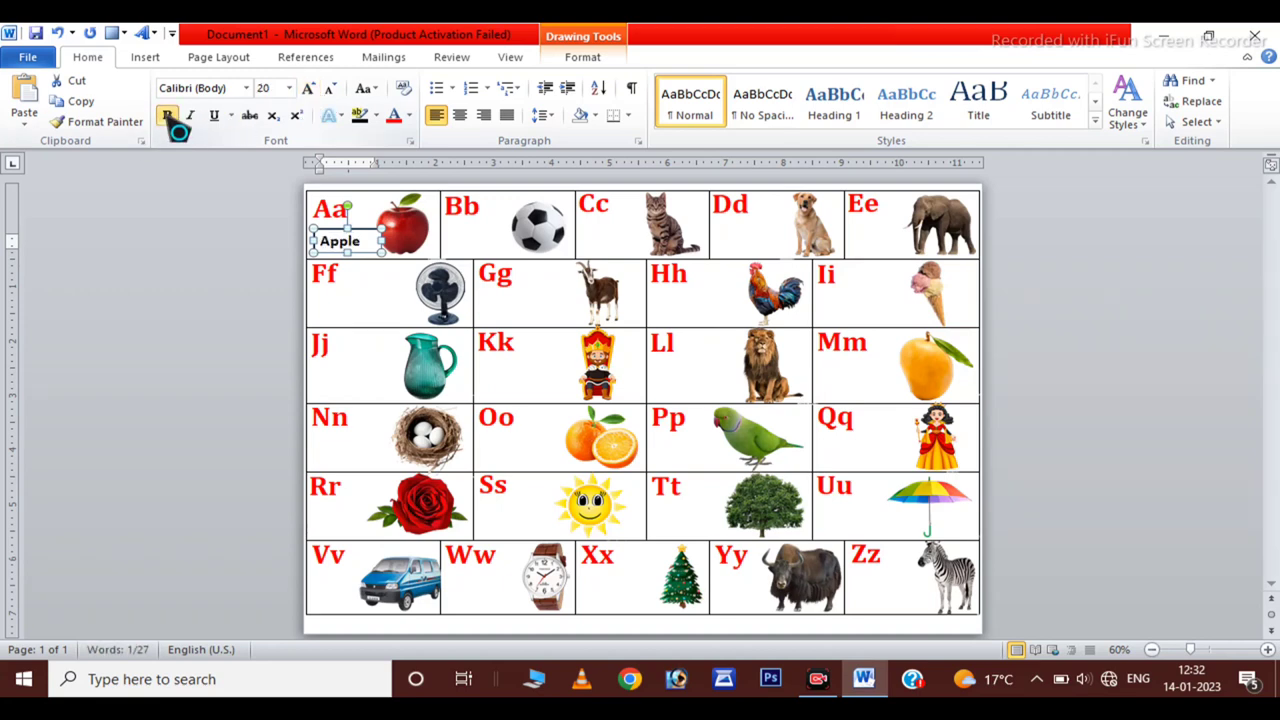
pyautogui.click(168, 116)
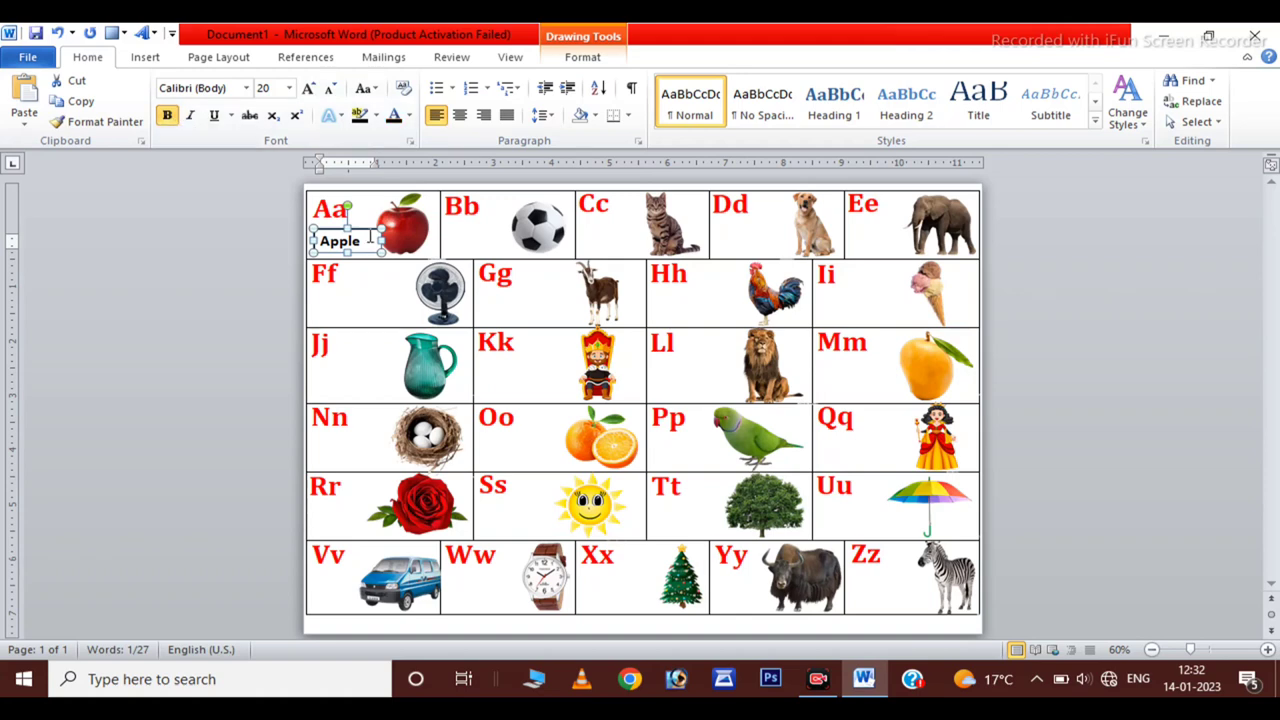
# Step: Give the Apple label box no fill and no outline, then nudge it into place
pyautogui.click(580, 57)
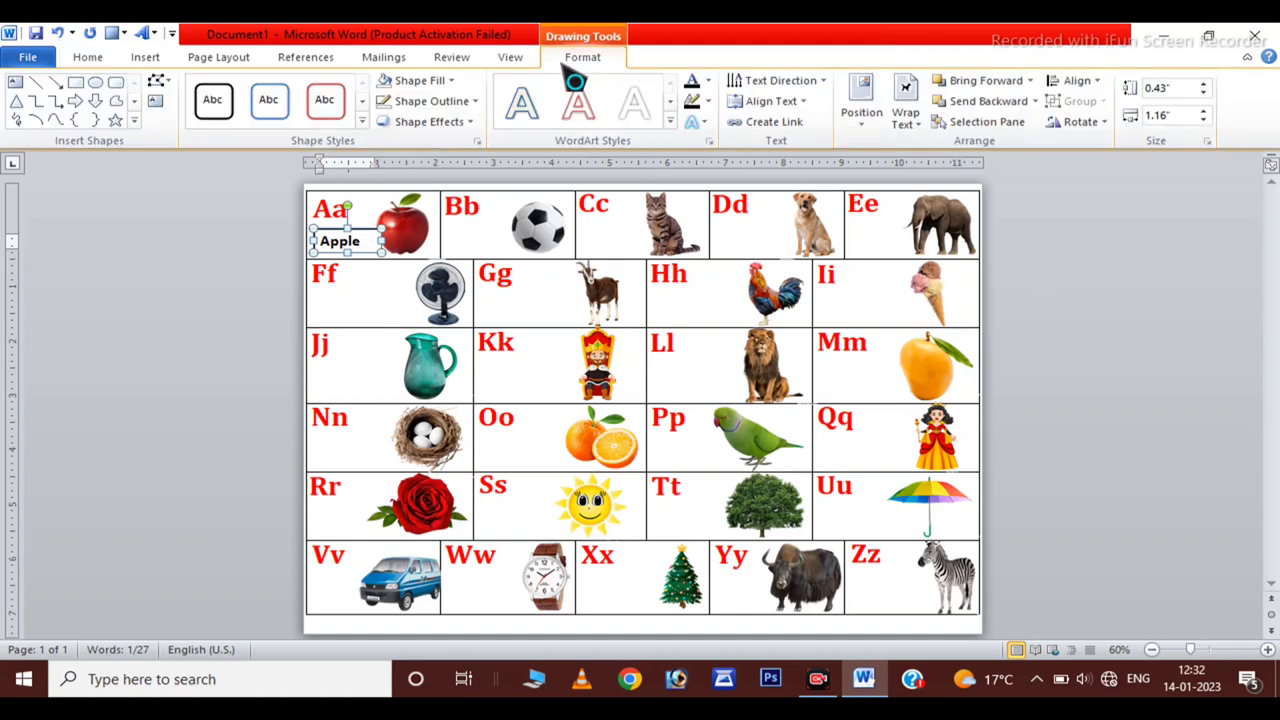
pyautogui.click(418, 80)
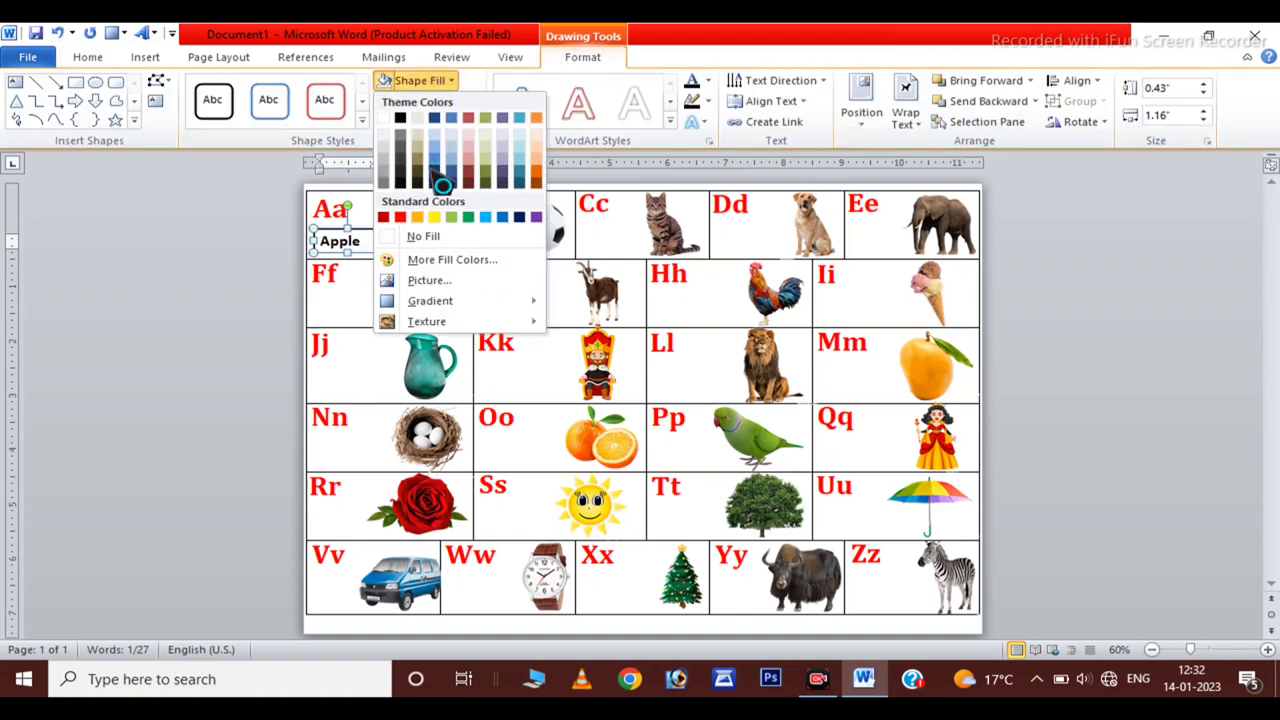
pyautogui.click(425, 237)
pyautogui.click(430, 101)
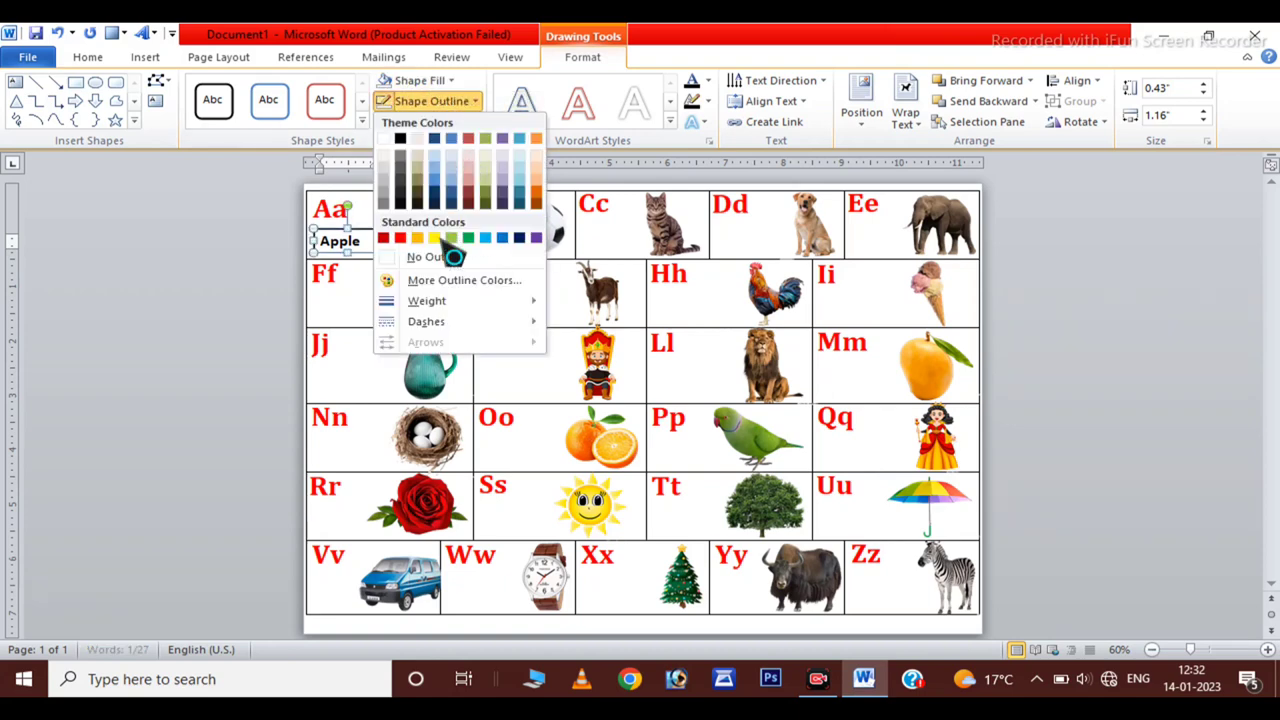
pyautogui.click(445, 260)
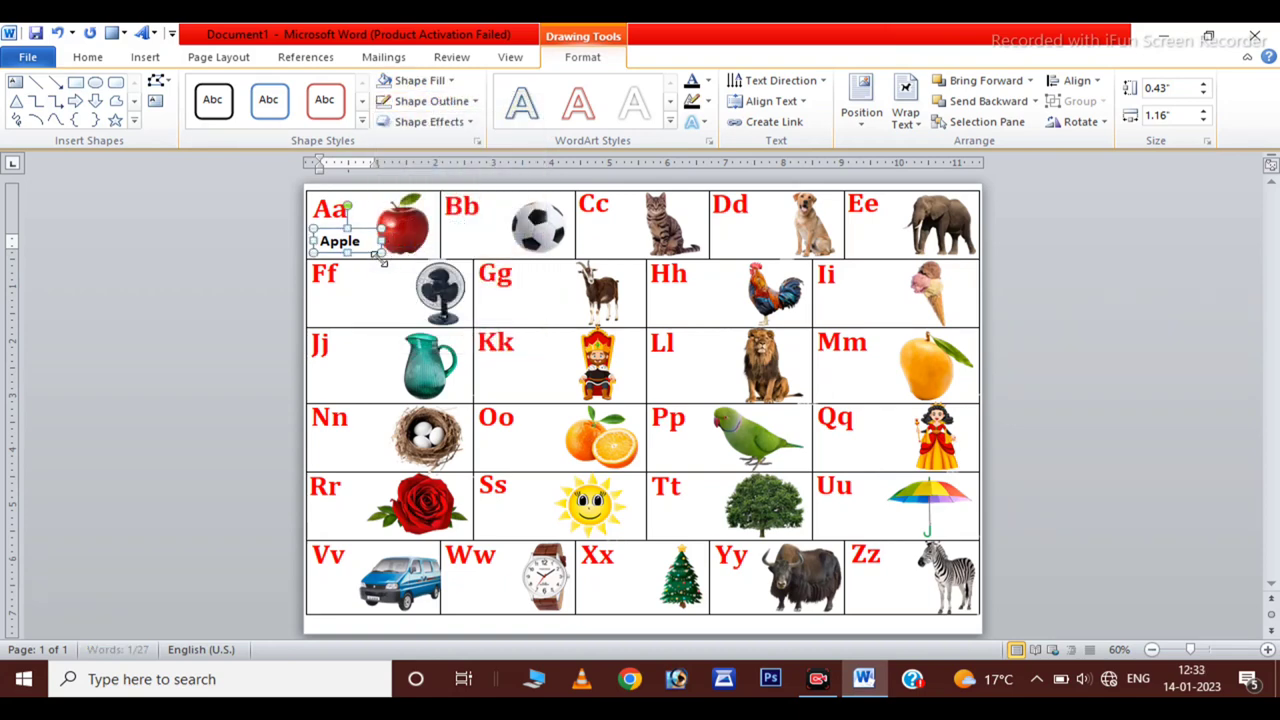
pyautogui.press('Up')
pyautogui.press('Up')
pyautogui.press('Up')
pyautogui.press('Up')
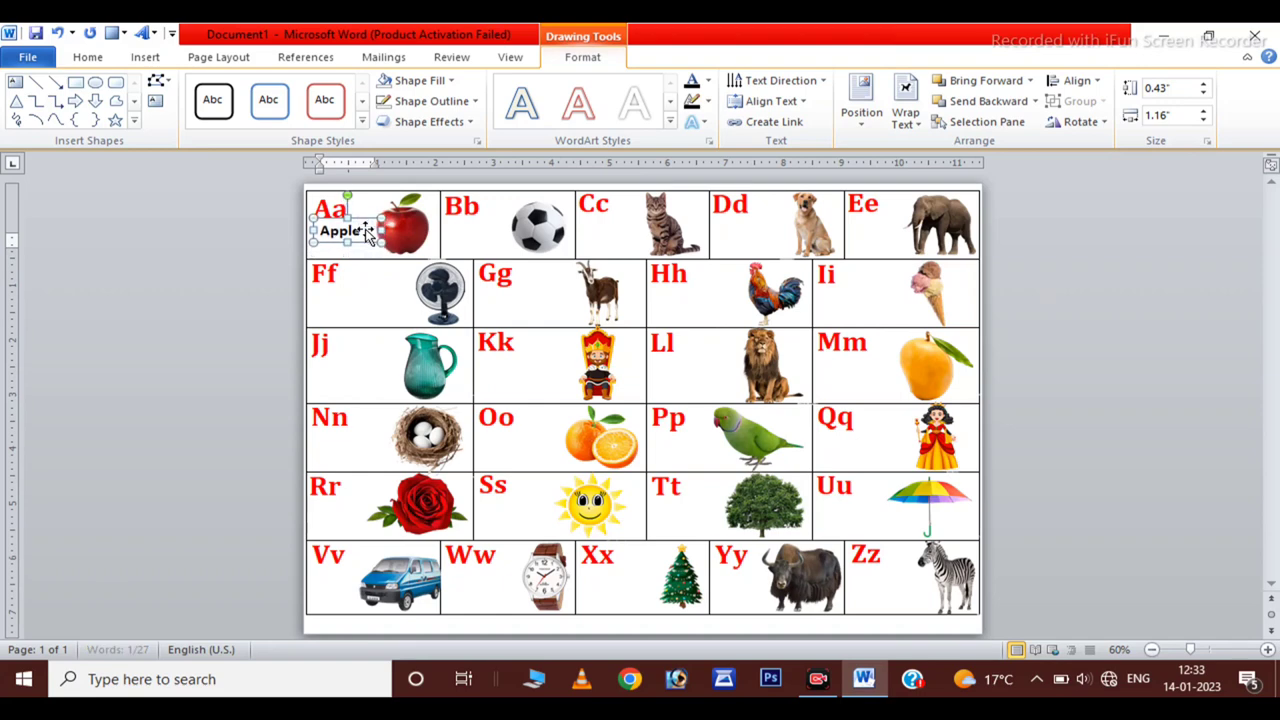
pyautogui.press('Up')
pyautogui.press('Up')
pyautogui.press('Left')
pyautogui.press('Left')
pyautogui.press('Down')
pyautogui.press('Right')
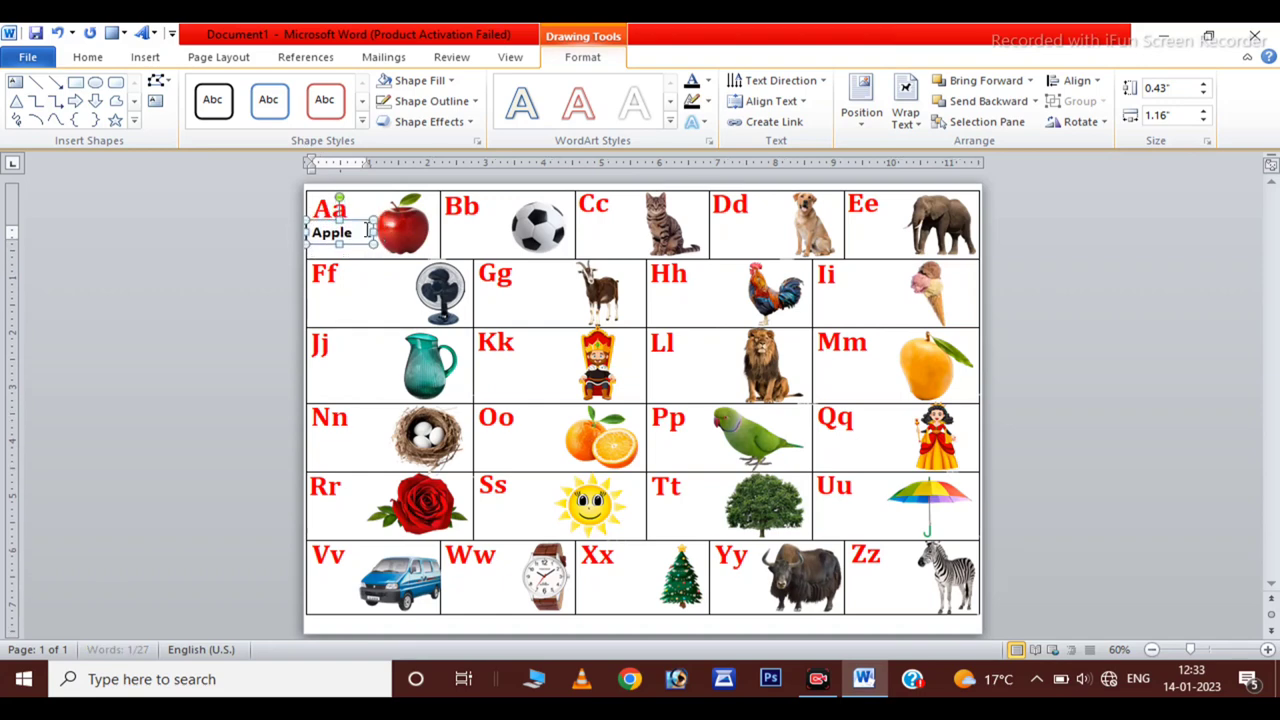
# Step: Set the Apple label to Cambria 22 pt and paste a duplicate of it
pyautogui.click(87, 57)
pyautogui.click(263, 88)
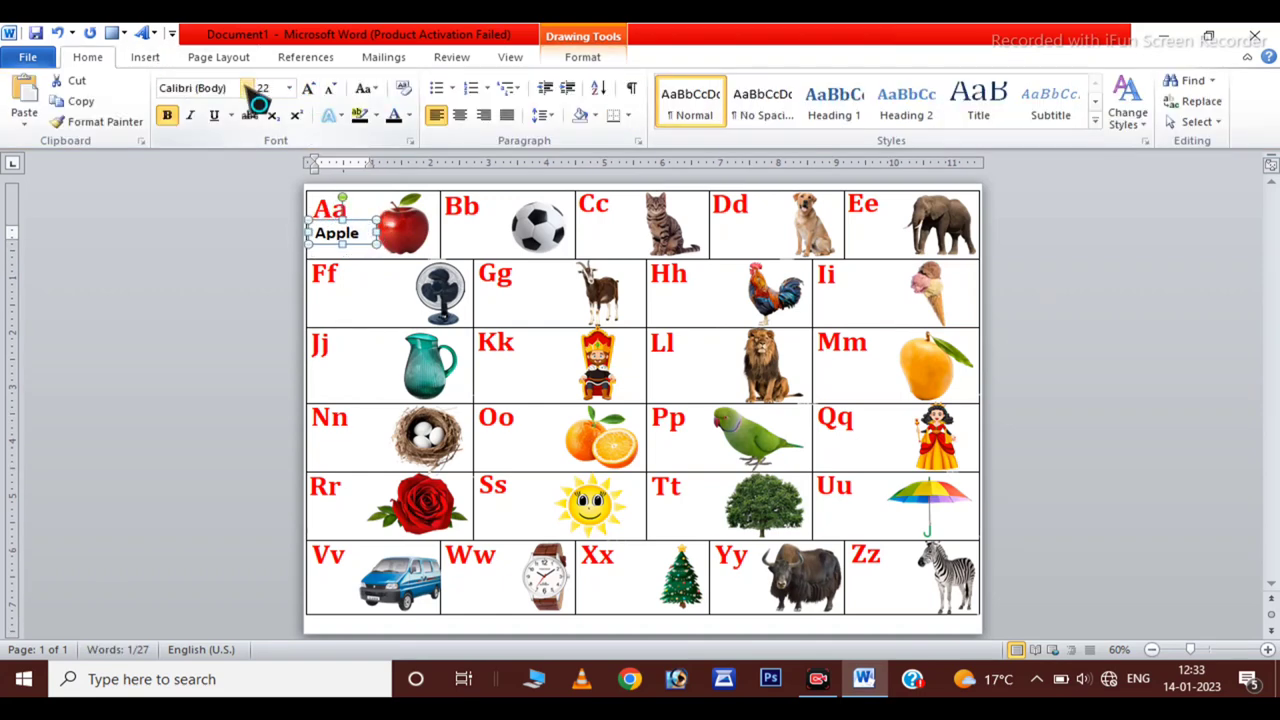
pyautogui.click(247, 88)
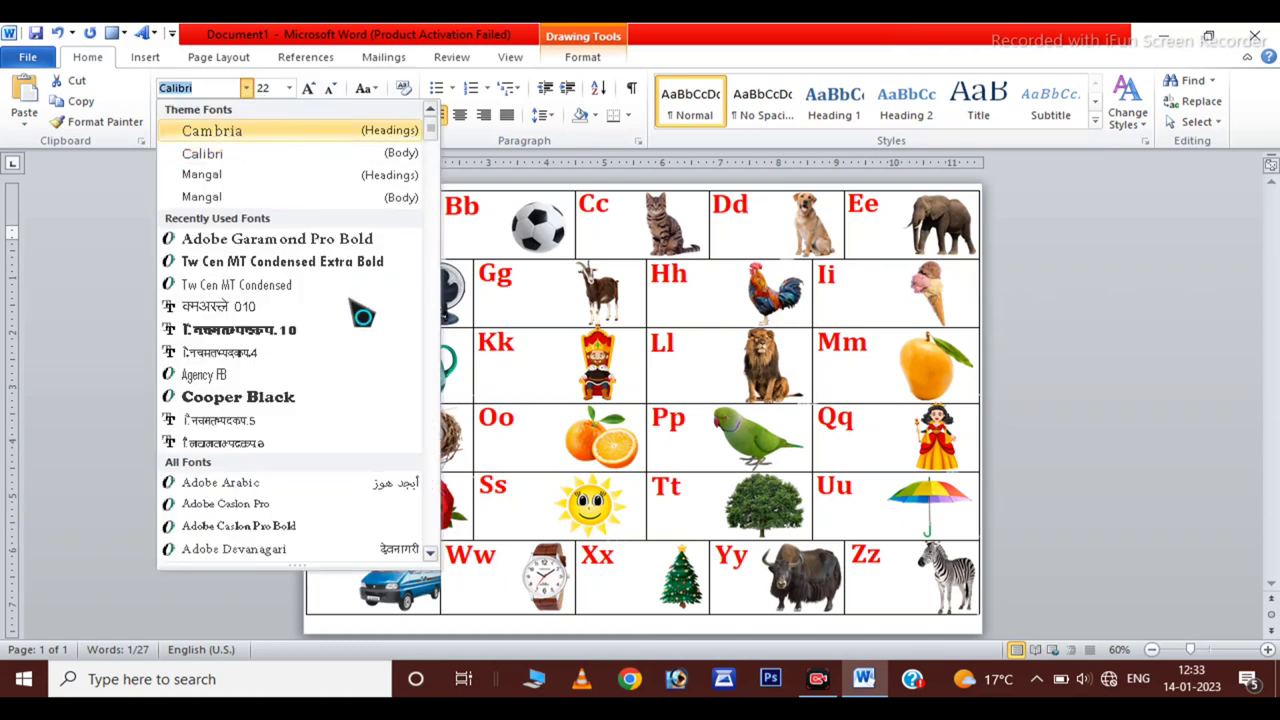
pyautogui.click(362, 316)
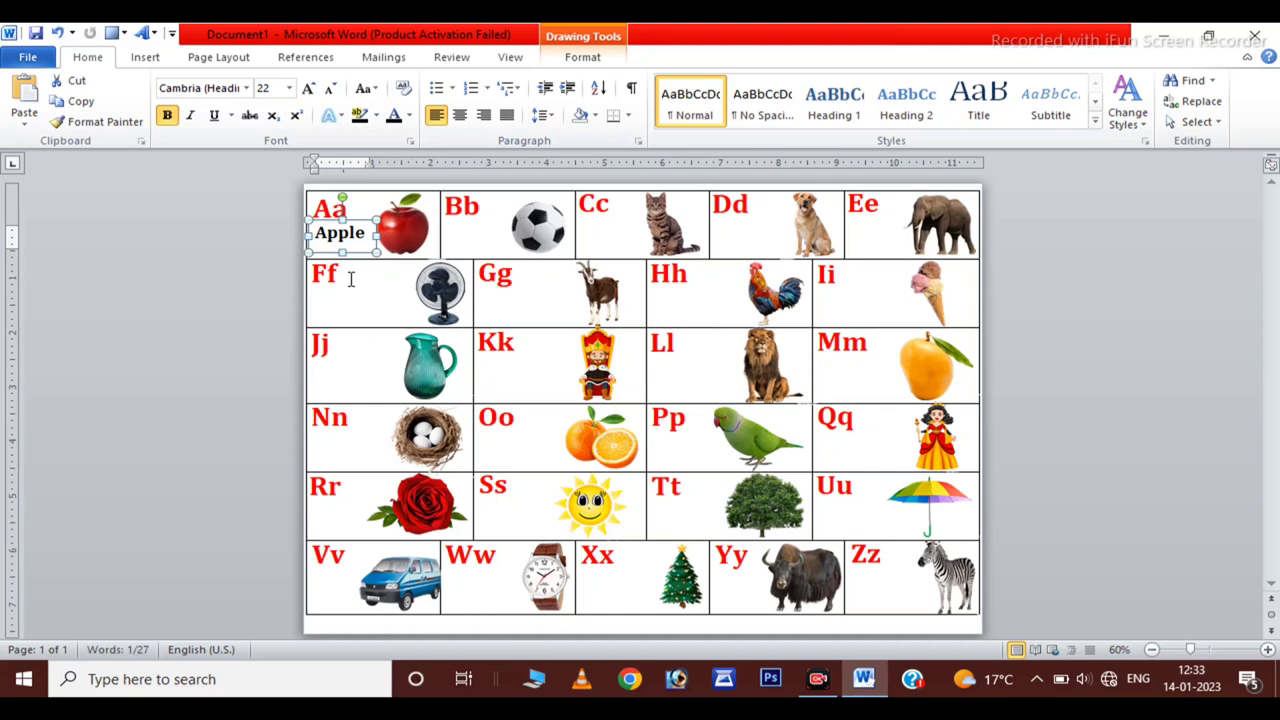
pyautogui.hotkey('ctrl', 'v')
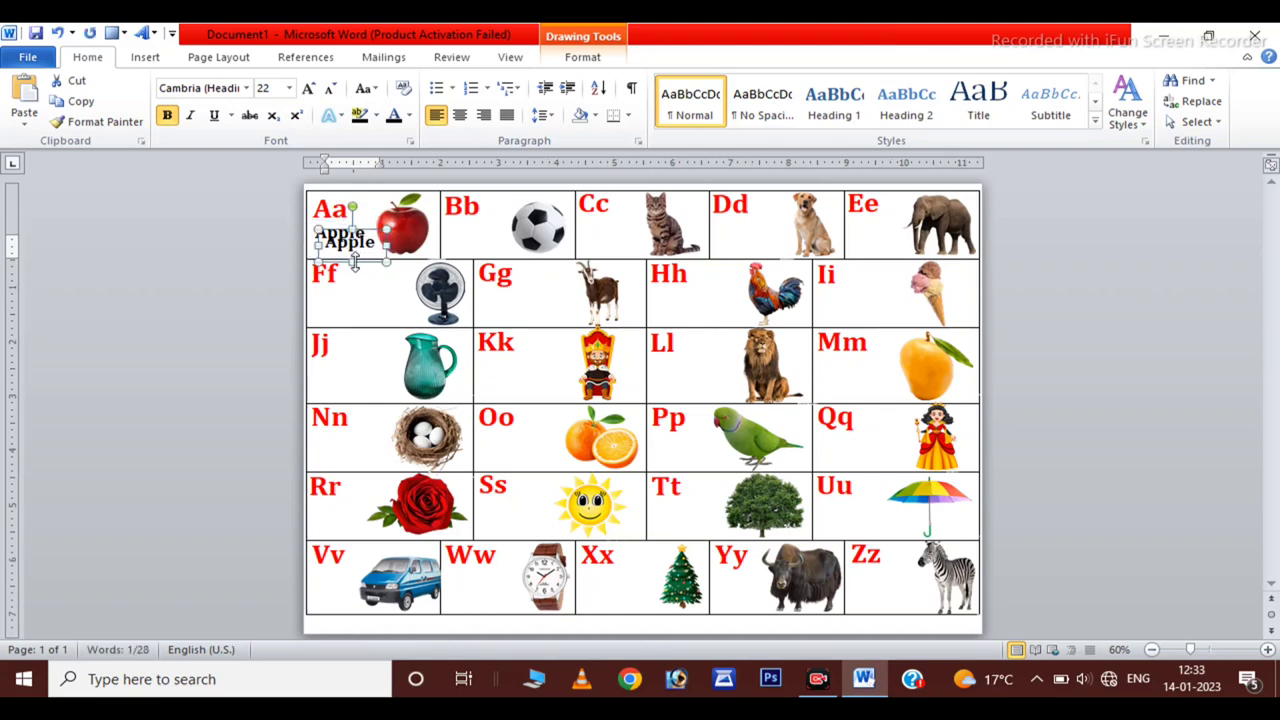
# Step: Move label copies into the cells and enter the words Ball, Cat, Dog through X-mas
pyautogui.moveTo(340, 265)
pyautogui.mouseDown()
pyautogui.moveTo(458, 245)
pyautogui.moveTo(479, 257)
pyautogui.moveTo(729, 256)
pyautogui.moveTo(880, 230)
pyautogui.mouseUp()
pyautogui.write('BallCat')
pyautogui.write('DogElephant')
pyautogui.write('Fan')
pyautogui.moveTo(751, 206)
pyautogui.mouseDown()
pyautogui.moveTo(337, 286)
pyautogui.moveTo(852, 290)
pyautogui.moveTo(340, 362)
pyautogui.moveTo(845, 352)
pyautogui.moveTo(330, 430)
pyautogui.moveTo(838, 440)
pyautogui.moveTo(333, 505)
pyautogui.moveTo(836, 500)
pyautogui.moveTo(343, 578)
pyautogui.moveTo(644, 598)
pyautogui.mouseUp()
pyautogui.write('GoatHenIcecreamJugKingLionMangoNestOrangeParrotQueenRoseSunTreeUmbrellaVanWatchX-mas Tree')
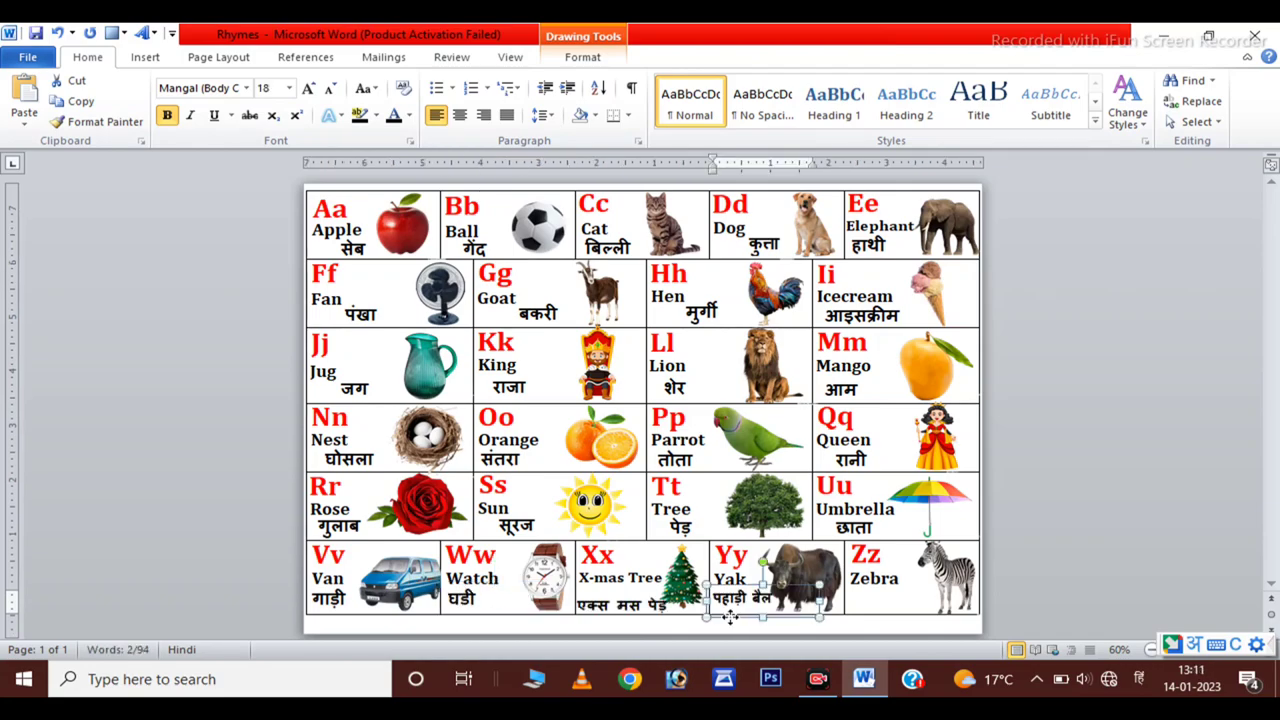
# Step: Deselect the Zebra label to view the finished English and Hindi chart
pyautogui.click(1065, 530)
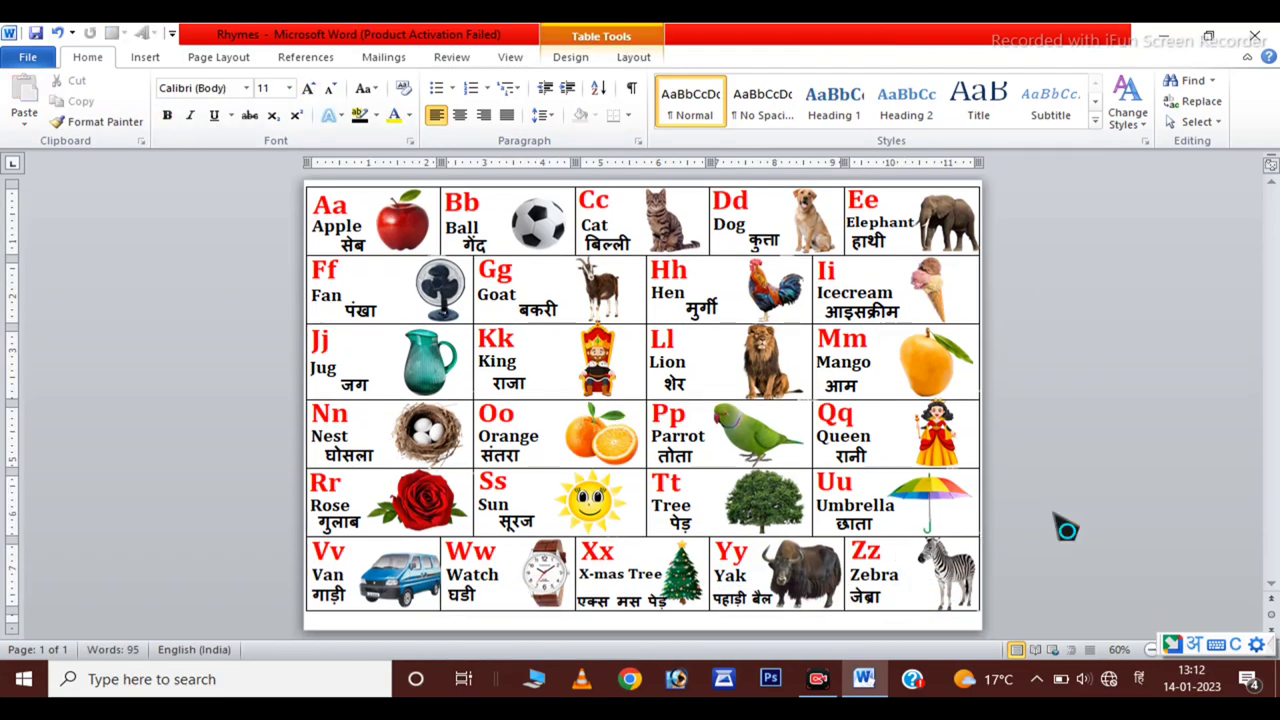